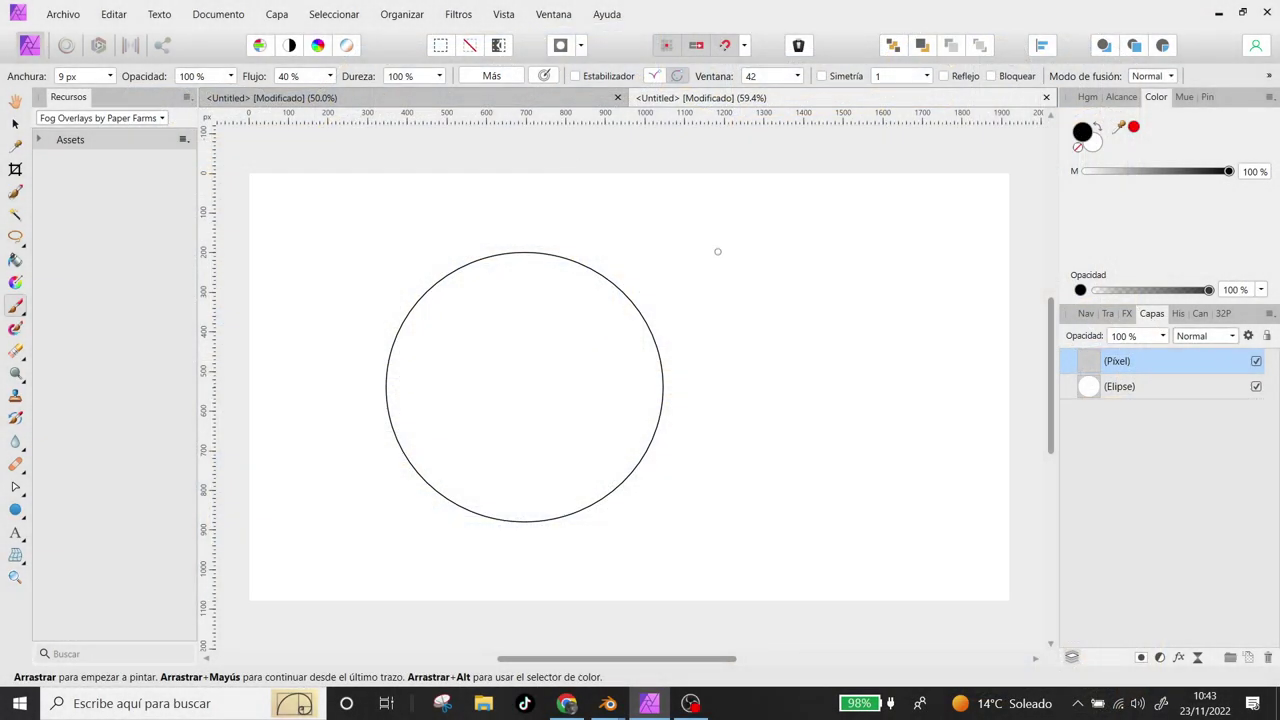
# - Paint an arrow right of the circle with a small start circle and a zigzag above it
pyautogui.moveTo(690, 268)
pyautogui.mouseDown()
pyautogui.moveTo(917, 259)
pyautogui.moveTo(911, 277)
pyautogui.mouseUp()
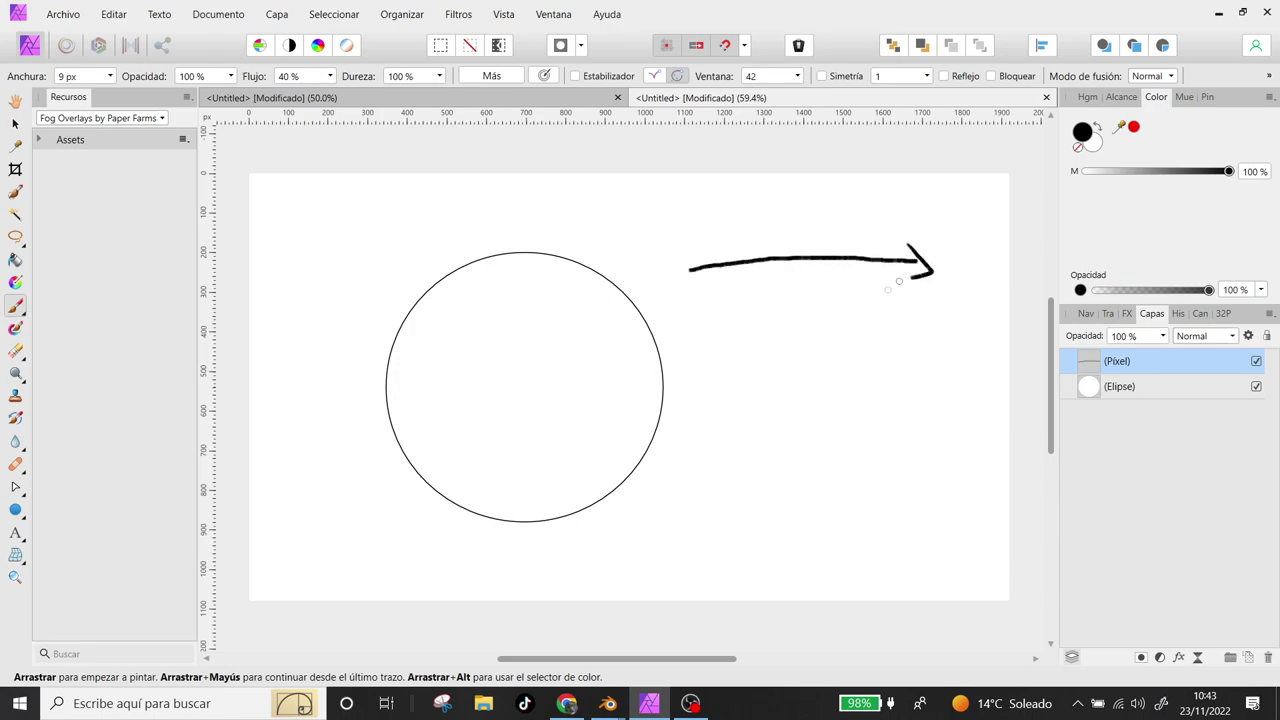
pyautogui.moveTo(682, 243); pyautogui.dragTo(684, 244)
pyautogui.moveTo(701, 244)
pyautogui.mouseDown()
pyautogui.moveTo(750, 232)
pyautogui.moveTo(776, 206)
pyautogui.moveTo(826, 207)
pyautogui.moveTo(845, 242)
pyautogui.mouseUp()
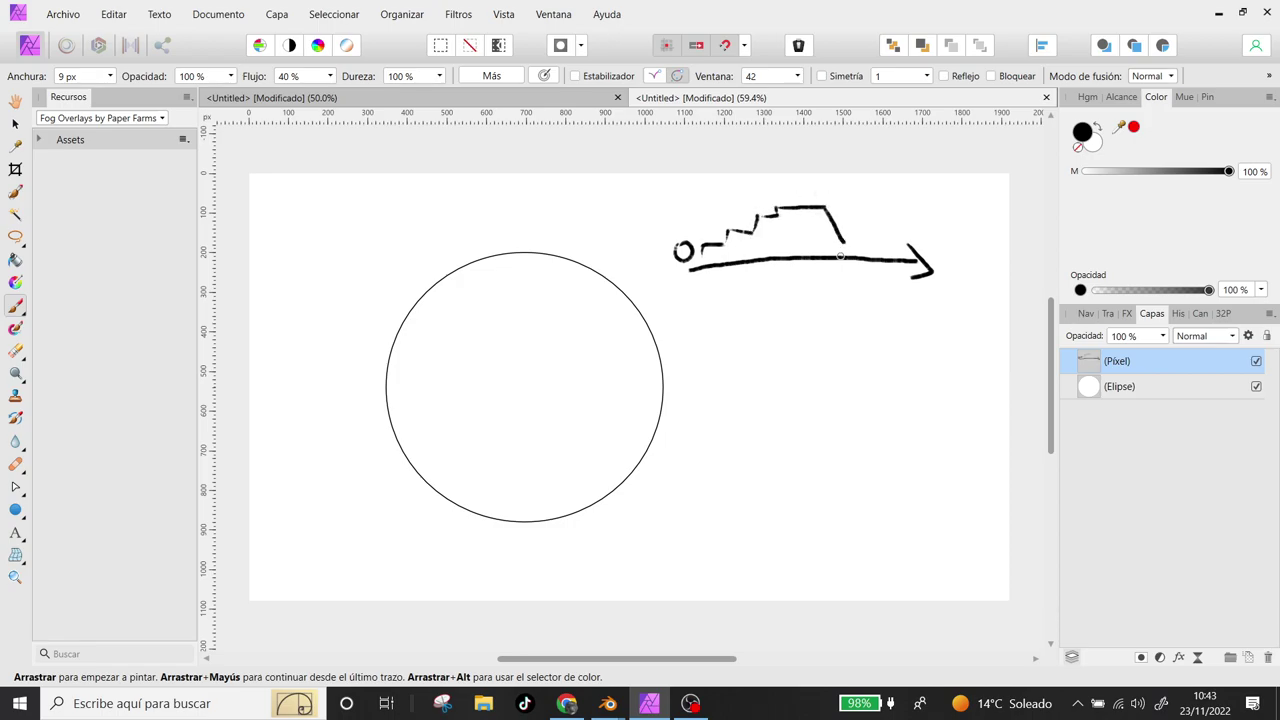
pyautogui.moveTo(845, 242)
pyautogui.mouseDown()
pyautogui.moveTo(856, 222)
pyautogui.moveTo(866, 246)
pyautogui.moveTo(895, 196)
pyautogui.mouseUp()
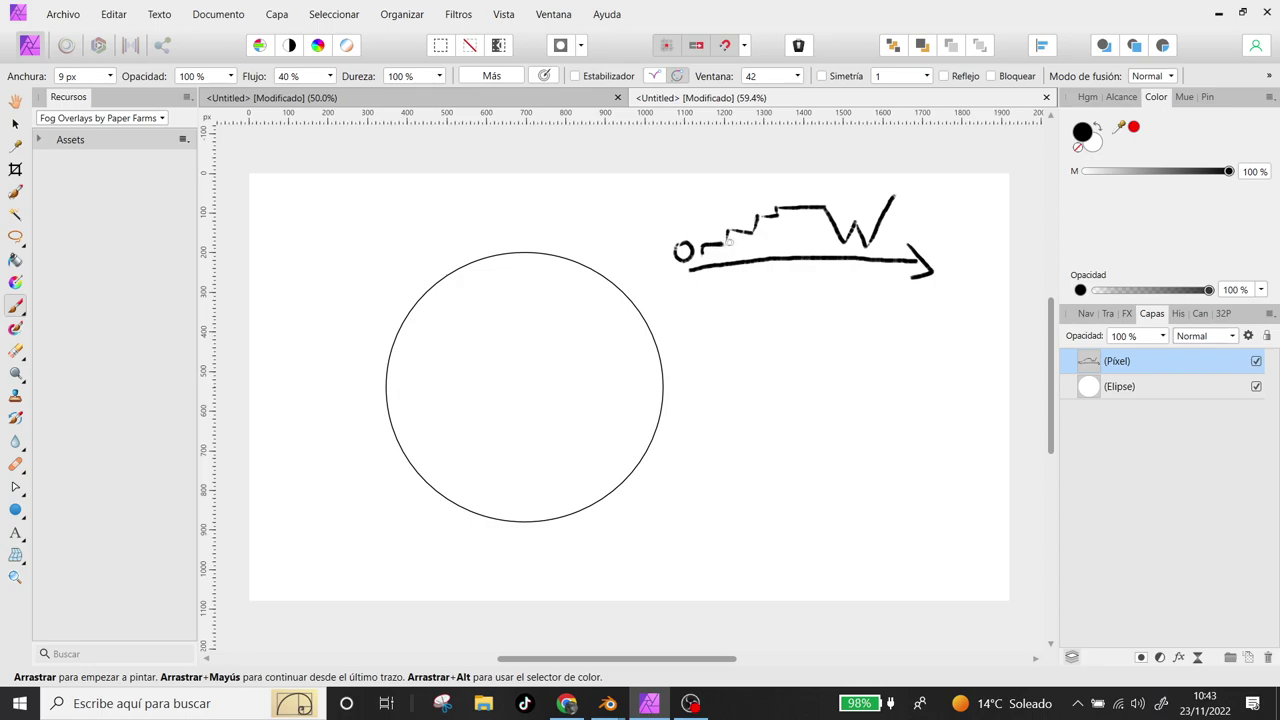
pyautogui.moveTo(745, 231)
pyautogui.mouseDown()
pyautogui.moveTo(822, 197)
pyautogui.moveTo(862, 243)
pyautogui.moveTo(914, 218)
pyautogui.moveTo(924, 238)
pyautogui.mouseUp()
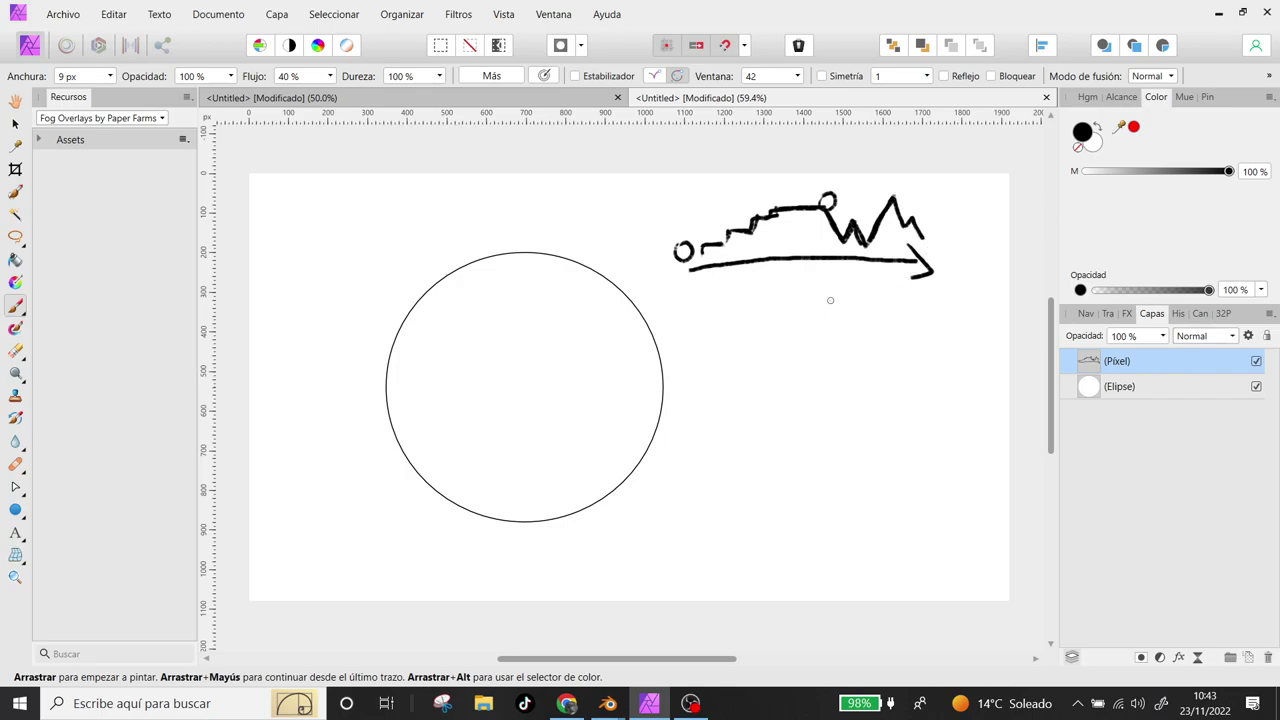
# - Sketch a second line with a small circle, stepped zigzag strokes and a diagonal stroke
pyautogui.moveTo(698, 352)
pyautogui.mouseDown()
pyautogui.moveTo(677, 360)
pyautogui.moveTo(962, 360)
pyautogui.moveTo(954, 376)
pyautogui.mouseUp()
pyautogui.moveTo(726, 370)
pyautogui.mouseDown()
pyautogui.moveTo(774, 319)
pyautogui.moveTo(964, 246)
pyautogui.mouseUp()
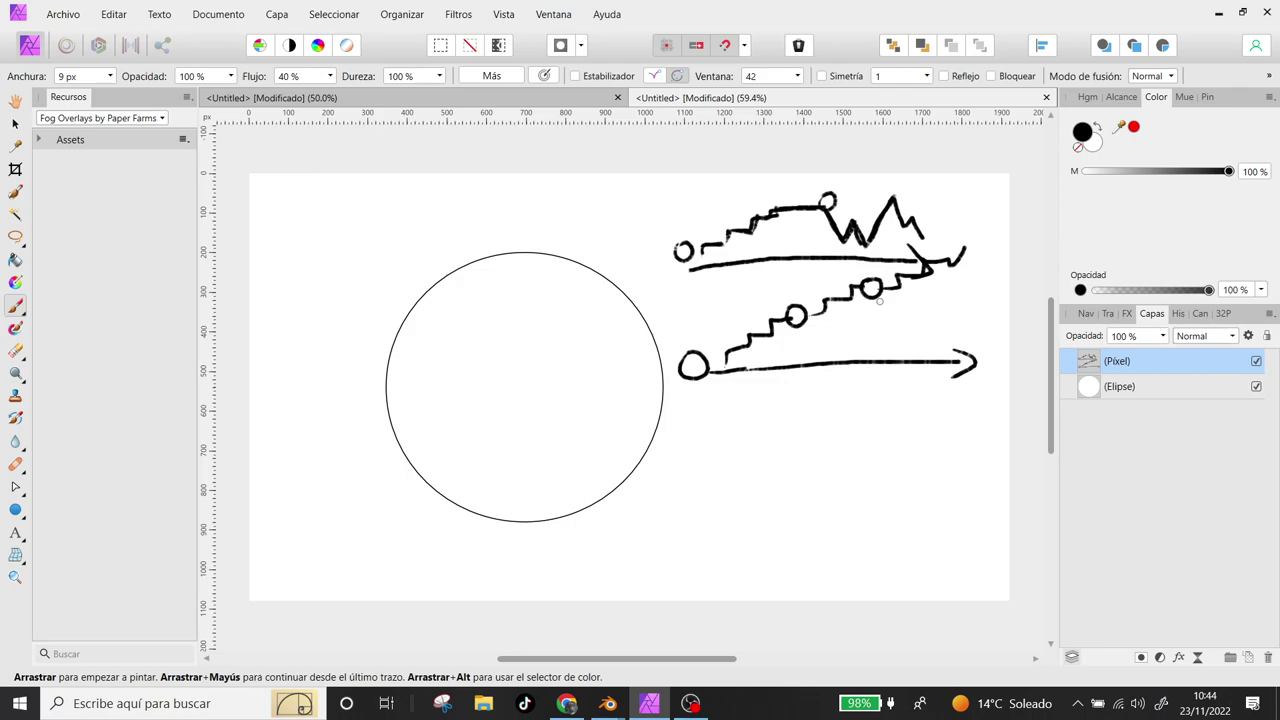
pyautogui.moveTo(880, 290)
pyautogui.mouseDown()
pyautogui.moveTo(898, 284)
pyautogui.moveTo(912, 300)
pyautogui.moveTo(932, 271)
pyautogui.moveTo(866, 292)
pyautogui.mouseUp()
pyautogui.moveTo(774, 358); pyautogui.dragTo(893, 308)
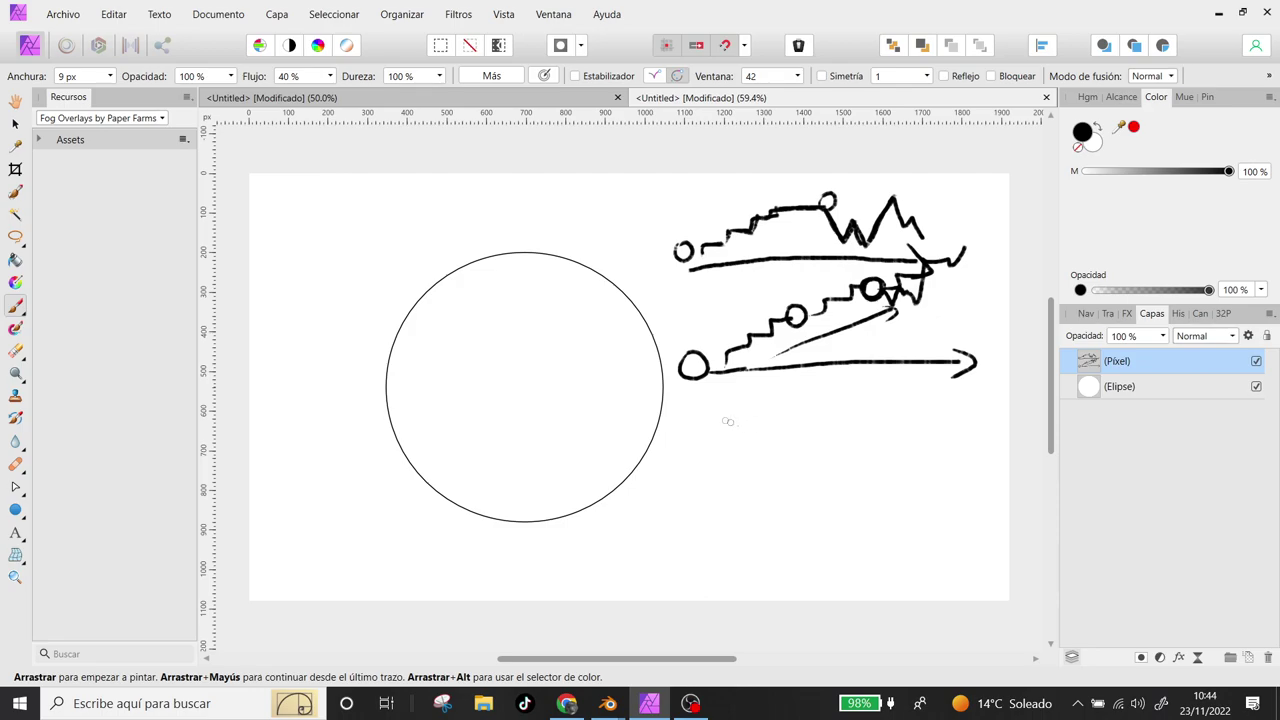
# - Draw a third wavy line with thickened strokes and a diagonal arrow beneath it
pyautogui.moveTo(692, 416)
pyautogui.mouseDown()
pyautogui.moveTo(703, 456)
pyautogui.moveTo(808, 410)
pyautogui.moveTo(816, 402)
pyautogui.moveTo(796, 406)
pyautogui.moveTo(814, 395)
pyautogui.moveTo(840, 412)
pyautogui.moveTo(867, 376)
pyautogui.moveTo(856, 374)
pyautogui.moveTo(871, 396)
pyautogui.moveTo(888, 380)
pyautogui.moveTo(931, 383)
pyautogui.mouseUp()
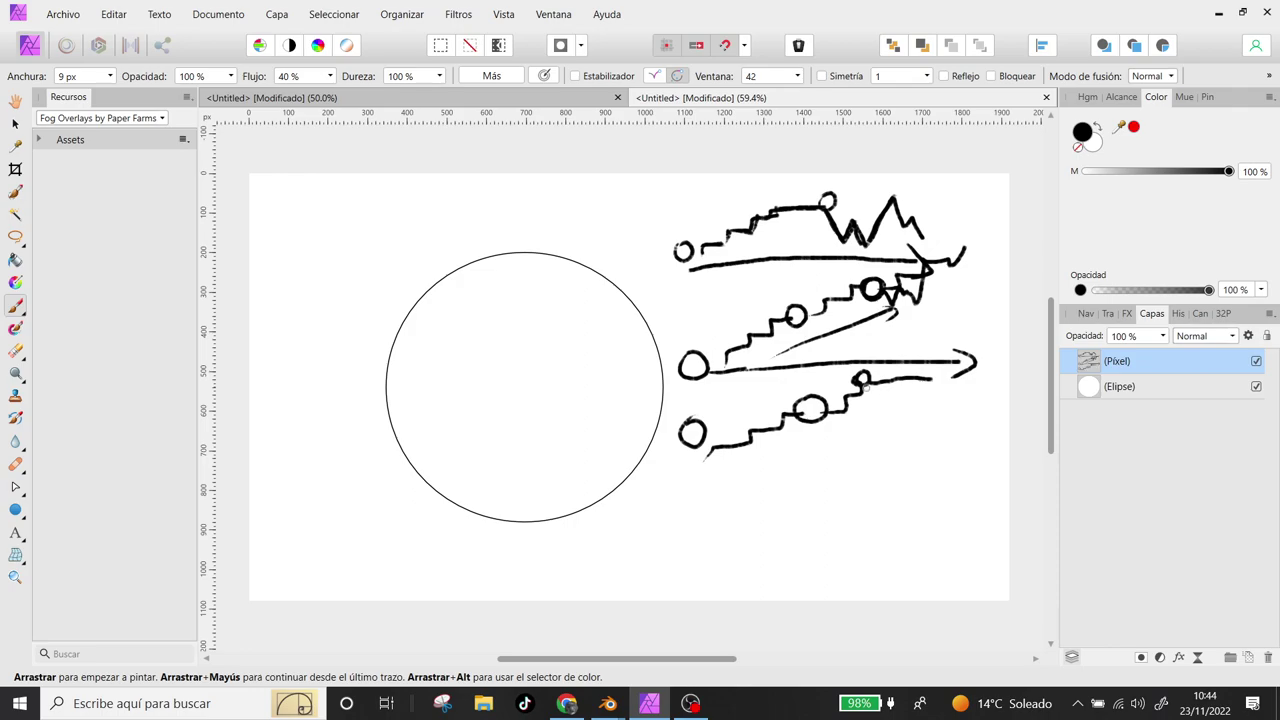
pyautogui.moveTo(931, 379)
pyautogui.mouseDown()
pyautogui.moveTo(866, 380)
pyautogui.moveTo(909, 379)
pyautogui.mouseUp()
pyautogui.moveTo(921, 378); pyautogui.dragTo(963, 328)
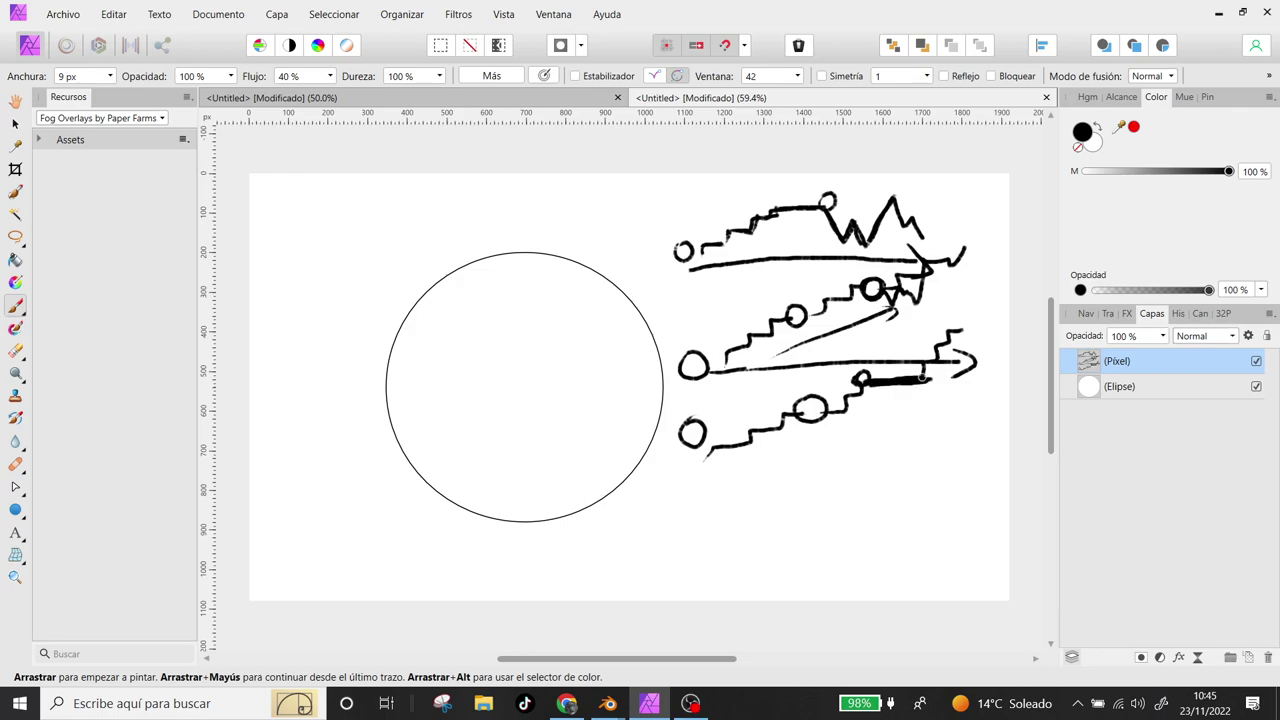
pyautogui.moveTo(926, 365); pyautogui.dragTo(965, 330)
pyautogui.moveTo(735, 478)
pyautogui.mouseDown()
pyautogui.moveTo(928, 390)
pyautogui.moveTo(916, 408)
pyautogui.mouseUp()
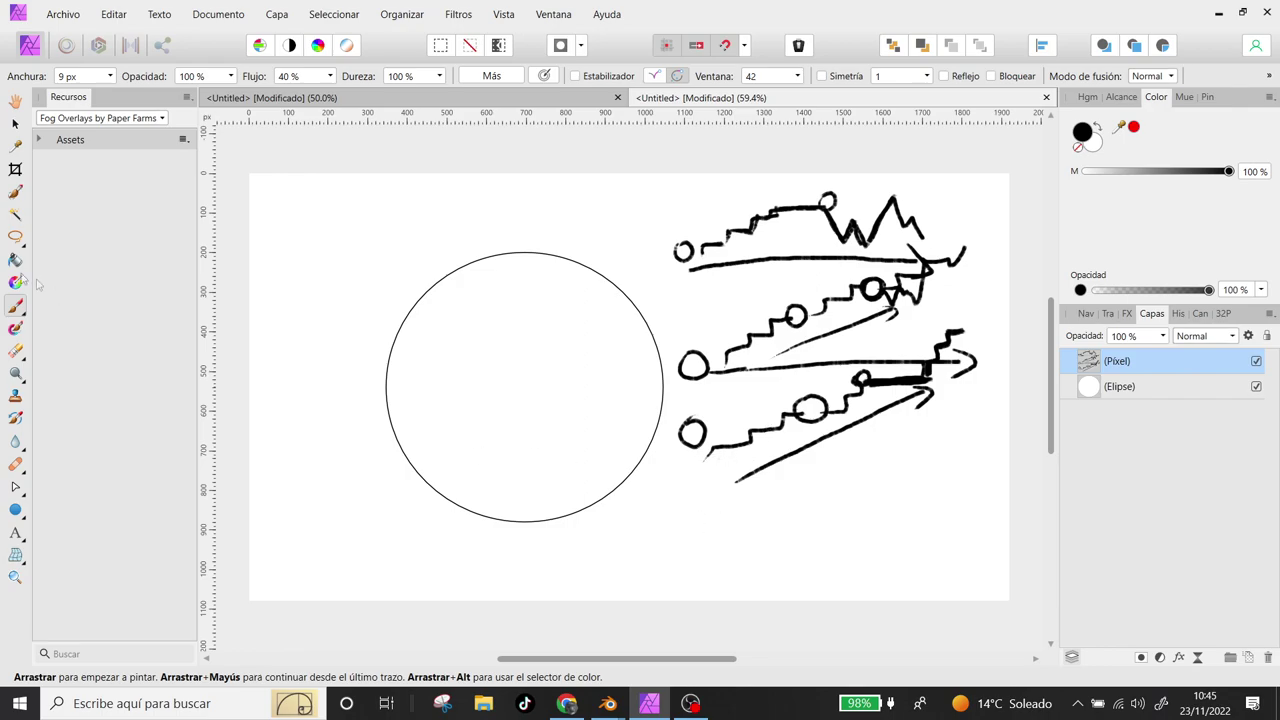
# - Erase the arrow scribbles right of the circle with the Erase Brush, then resume the brush
pyautogui.click(16, 352)
pyautogui.moveTo(740, 345)
pyautogui.mouseDown()
pyautogui.moveTo(686, 413)
pyautogui.moveTo(862, 234)
pyautogui.moveTo(763, 336)
pyautogui.moveTo(820, 357)
pyautogui.moveTo(697, 500)
pyautogui.moveTo(875, 385)
pyautogui.moveTo(982, 354)
pyautogui.moveTo(886, 386)
pyautogui.moveTo(957, 326)
pyautogui.moveTo(837, 377)
pyautogui.mouseUp()
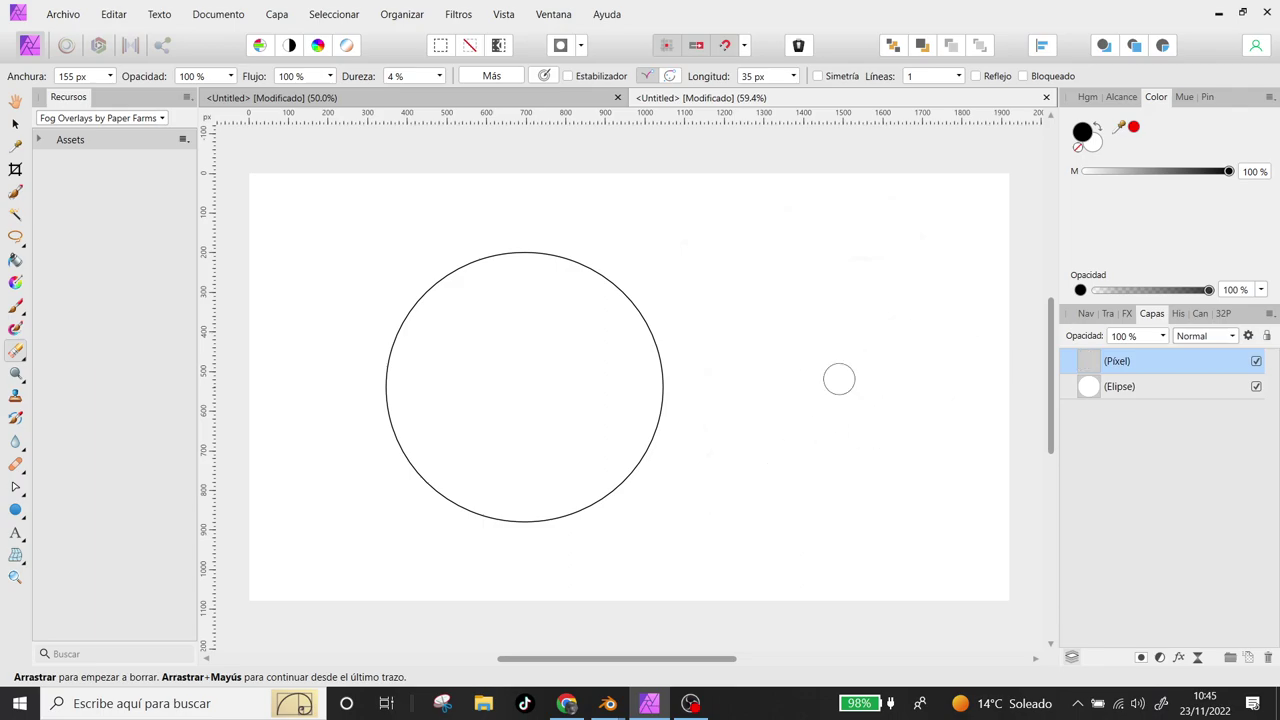
pyautogui.click(15, 191)
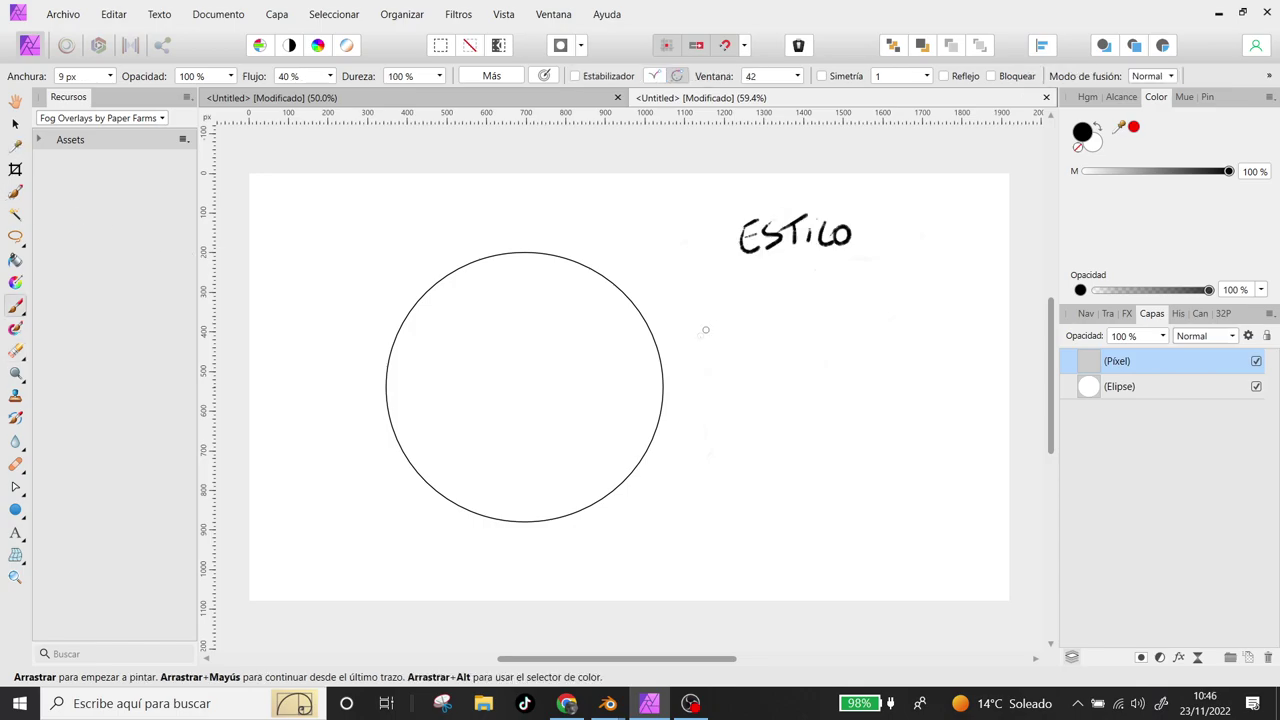
# - Encircle ESTILO with an oval and sketch a box filled with ellipses
pyautogui.moveTo(748, 270)
pyautogui.mouseDown()
pyautogui.moveTo(800, 202)
pyautogui.moveTo(780, 272)
pyautogui.moveTo(645, 352)
pyautogui.moveTo(662, 364)
pyautogui.mouseUp()
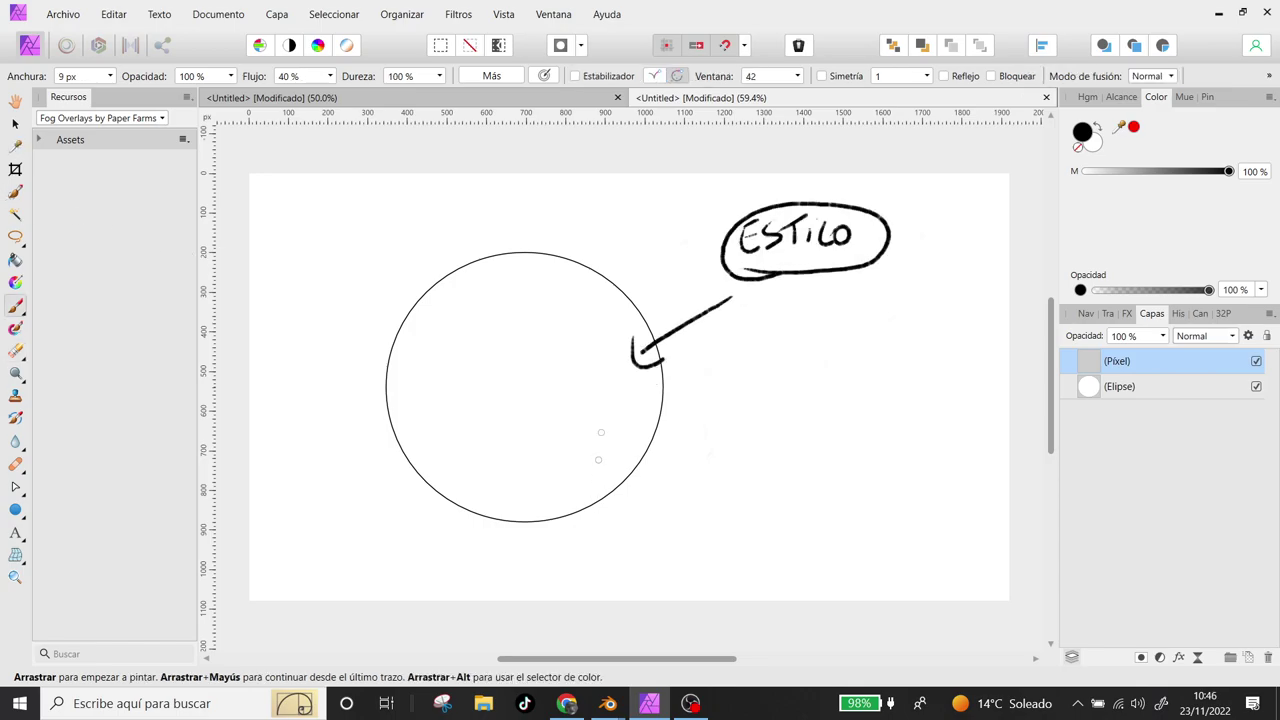
pyautogui.moveTo(788, 352)
pyautogui.mouseDown()
pyautogui.moveTo(797, 486)
pyautogui.moveTo(895, 345)
pyautogui.moveTo(966, 345)
pyautogui.moveTo(972, 547)
pyautogui.moveTo(795, 557)
pyautogui.moveTo(796, 456)
pyautogui.mouseUp()
pyautogui.moveTo(818, 368); pyautogui.dragTo(816, 372)
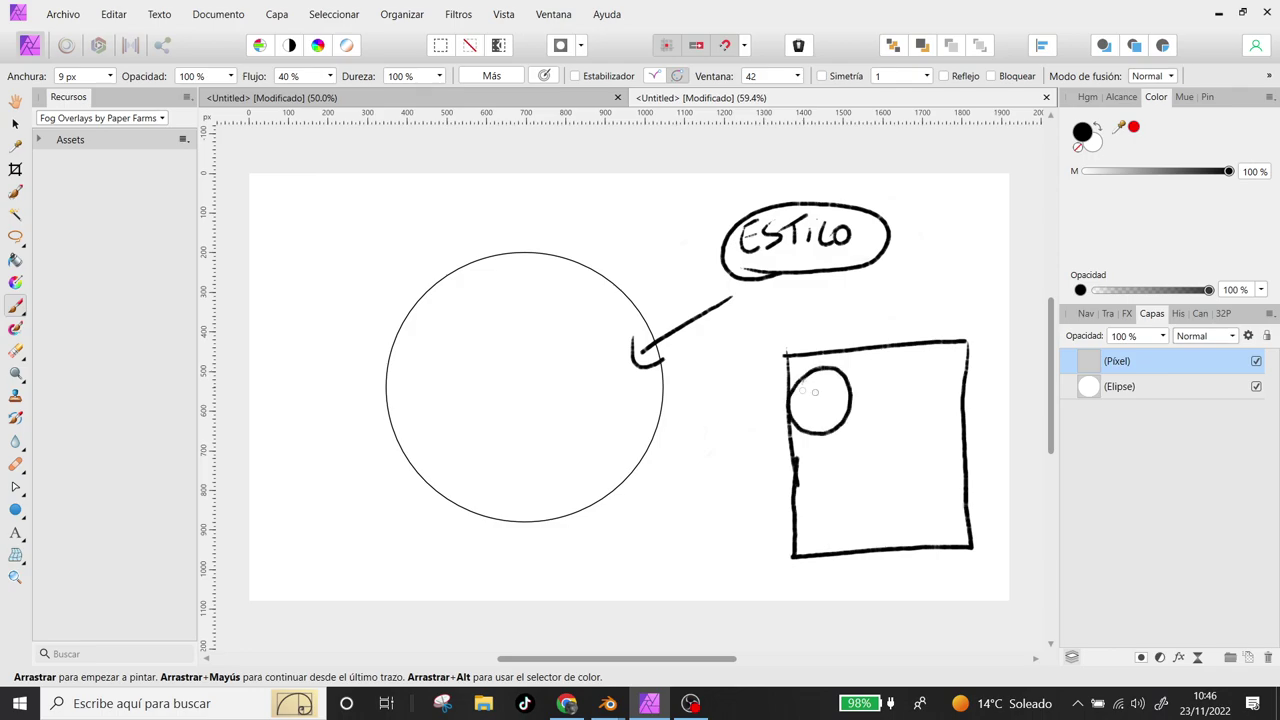
pyautogui.moveTo(916, 376); pyautogui.dragTo(872, 421)
pyautogui.moveTo(811, 476)
pyautogui.mouseDown()
pyautogui.moveTo(854, 492)
pyautogui.moveTo(950, 480)
pyautogui.mouseUp()
pyautogui.moveTo(872, 436)
pyautogui.mouseDown()
pyautogui.moveTo(888, 470)
pyautogui.moveTo(874, 431)
pyautogui.mouseUp()
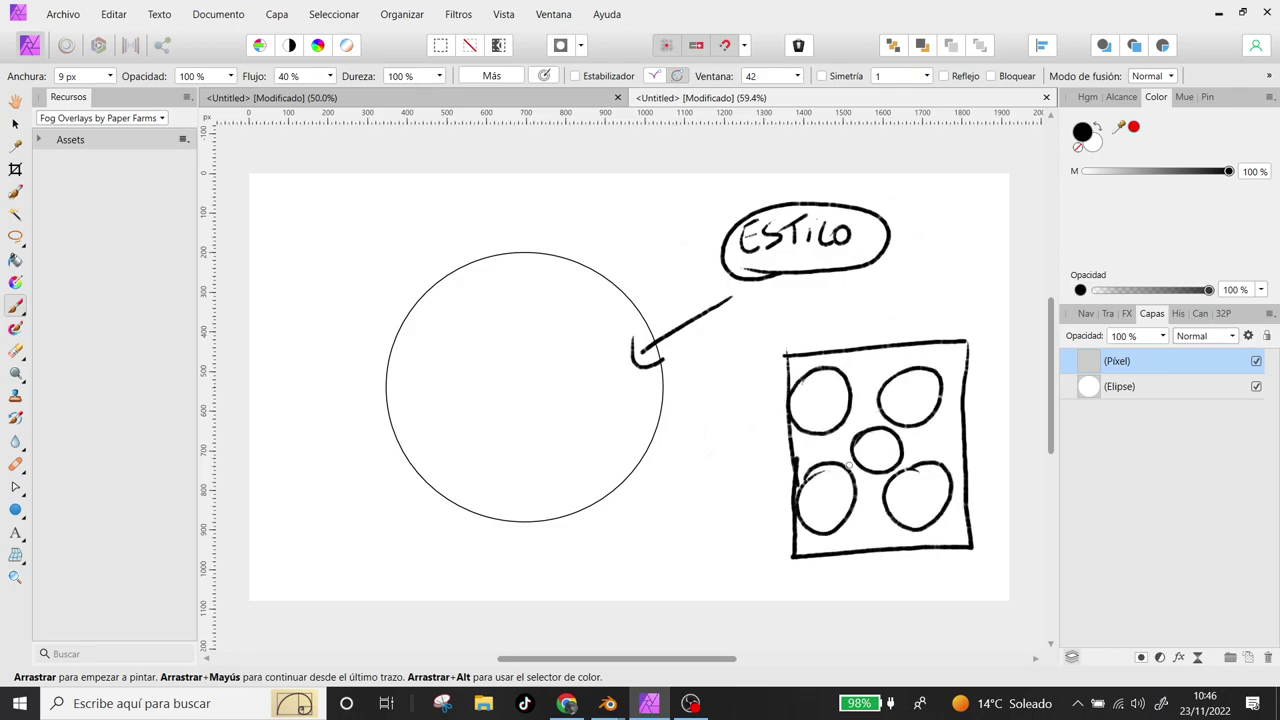
# - Add mouths to the ellipses, then erase the whole box of faces
pyautogui.moveTo(804, 401); pyautogui.dragTo(917, 395)
pyautogui.moveTo(866, 447); pyautogui.dragTo(881, 446)
pyautogui.moveTo(812, 498); pyautogui.dragTo(828, 496)
pyautogui.moveTo(910, 496); pyautogui.dragTo(931, 492)
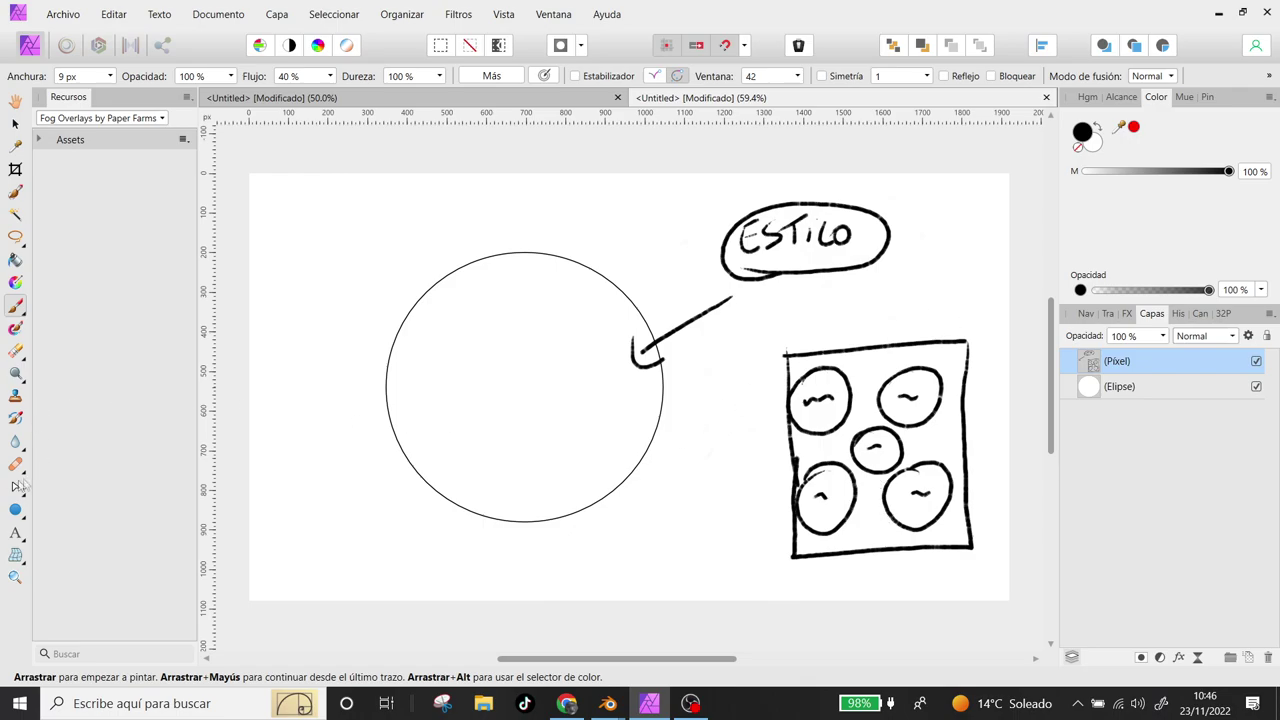
pyautogui.press('e')
pyautogui.moveTo(900, 500); pyautogui.dragTo(808, 354)
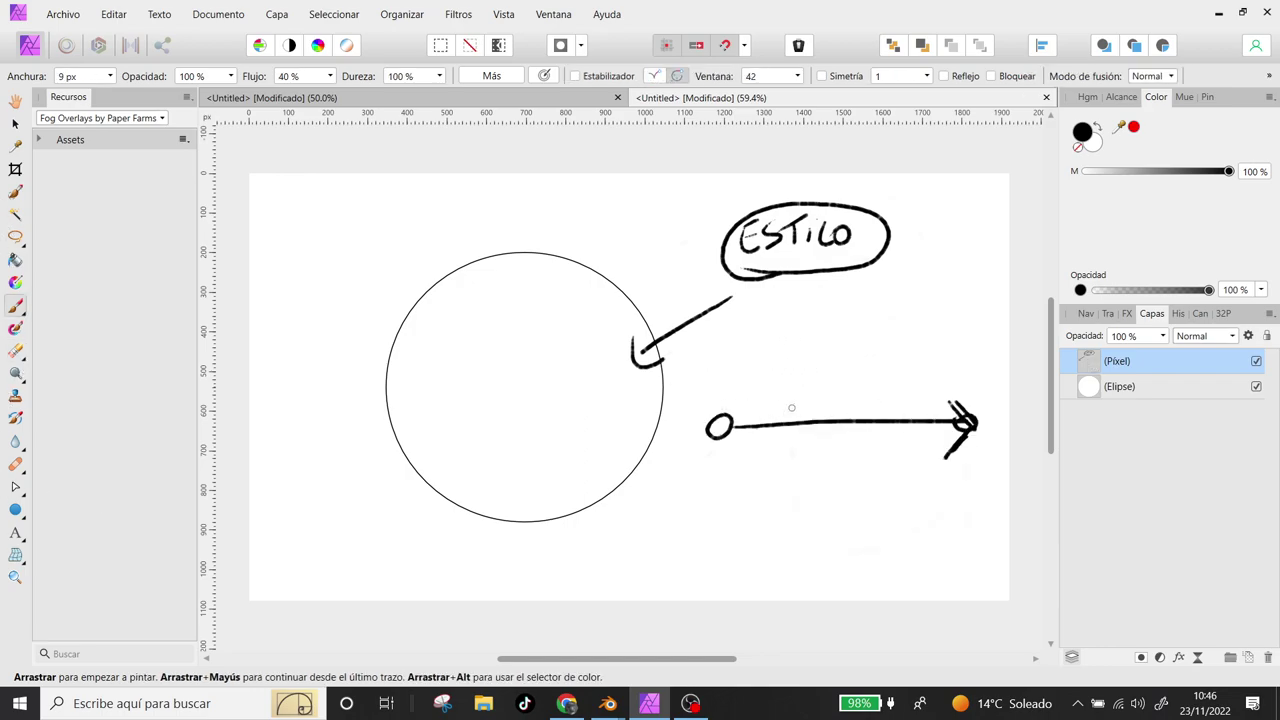
# - Sketch a wavy line, a circled question mark and a diagonal arrow crossing it
pyautogui.moveTo(750, 408)
pyautogui.mouseDown()
pyautogui.moveTo(803, 413)
pyautogui.moveTo(814, 398)
pyautogui.mouseUp()
pyautogui.moveTo(810, 354)
pyautogui.mouseDown()
pyautogui.moveTo(816, 376)
pyautogui.moveTo(886, 345)
pyautogui.moveTo(894, 364)
pyautogui.mouseUp()
pyautogui.click(818, 384)
pyautogui.moveTo(820, 408)
pyautogui.mouseDown()
pyautogui.moveTo(874, 470)
pyautogui.moveTo(858, 482)
pyautogui.mouseUp()
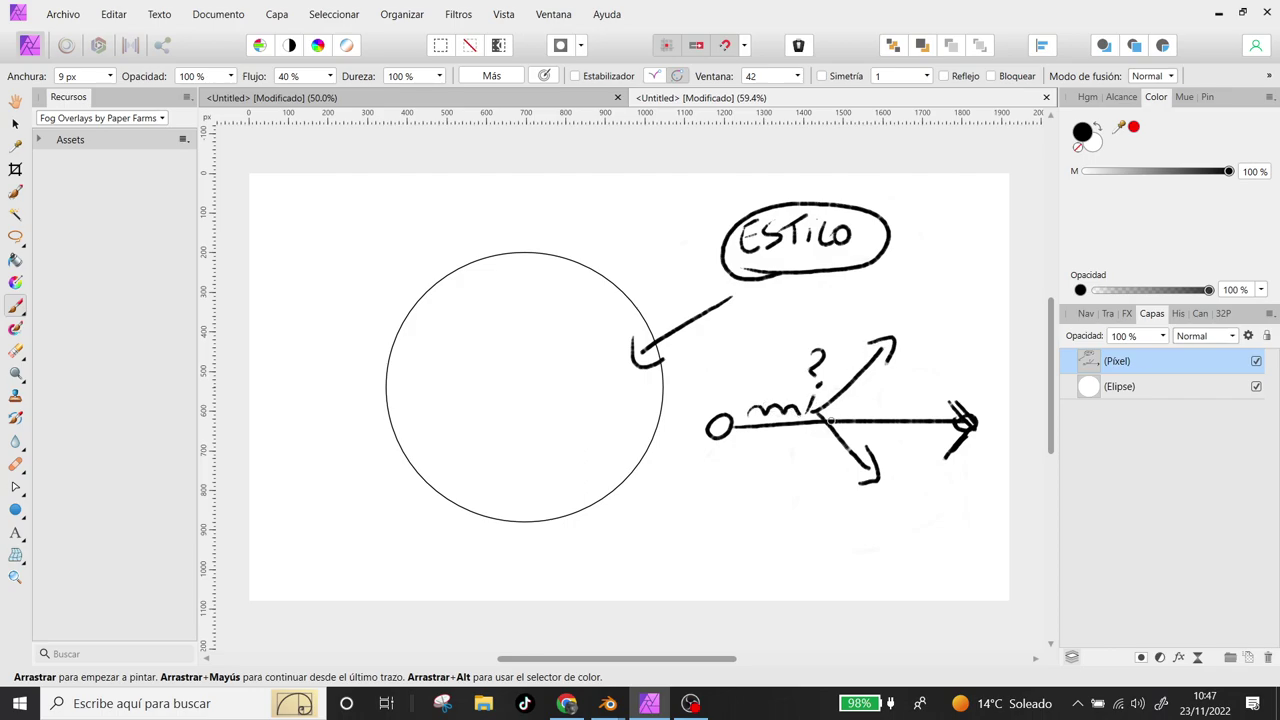
pyautogui.moveTo(808, 390); pyautogui.dragTo(806, 391)
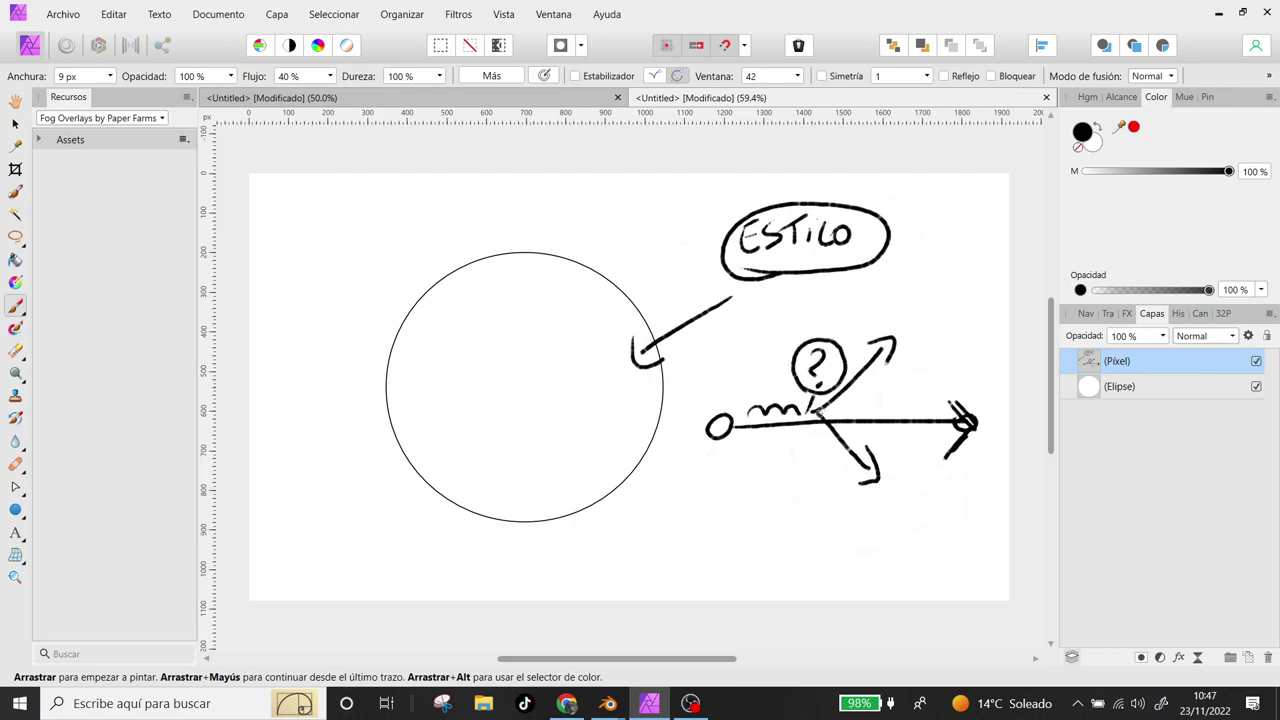
pyautogui.moveTo(818, 404); pyautogui.dragTo(814, 406)
# - Add a bucket shape and marks below the crossing, plus a circle on the arrow shaft
pyautogui.moveTo(764, 460)
pyautogui.mouseDown()
pyautogui.moveTo(758, 492)
pyautogui.moveTo(796, 472)
pyautogui.moveTo(760, 524)
pyautogui.mouseUp()
pyautogui.moveTo(814, 450); pyautogui.dragTo(800, 510)
pyautogui.moveTo(814, 424); pyautogui.dragTo(818, 450)
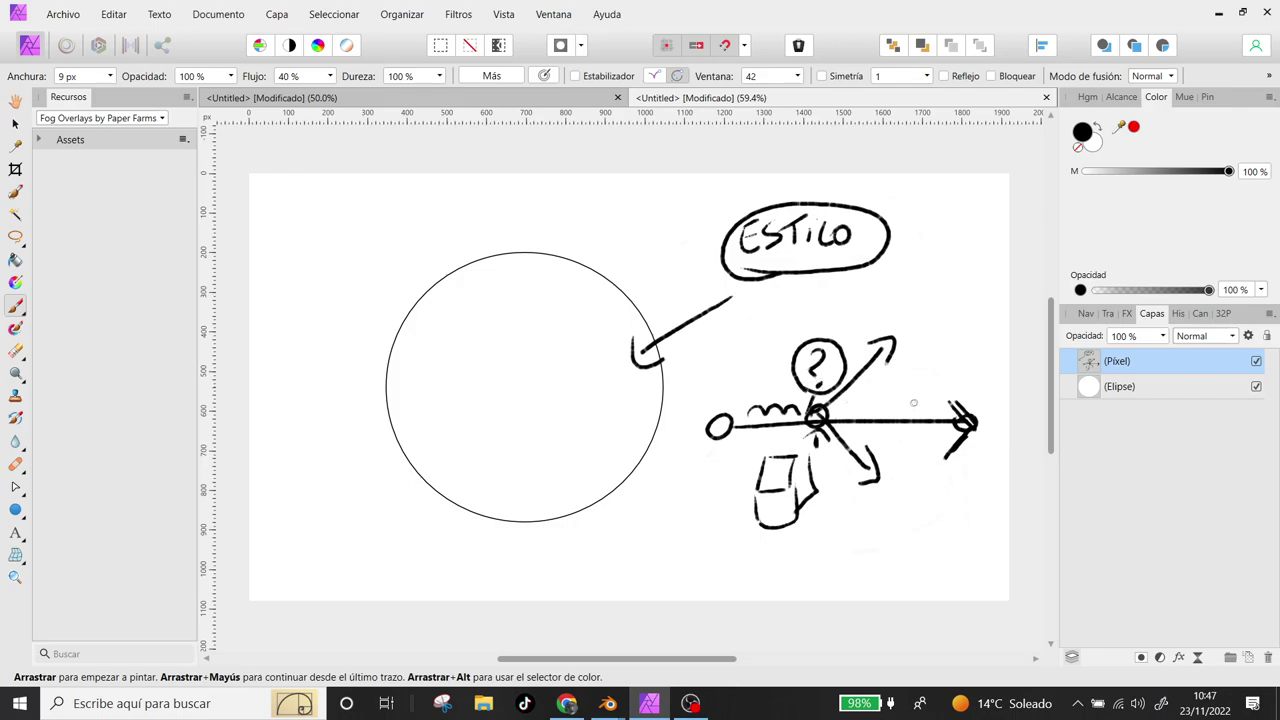
pyautogui.moveTo(925, 394); pyautogui.dragTo(922, 388)
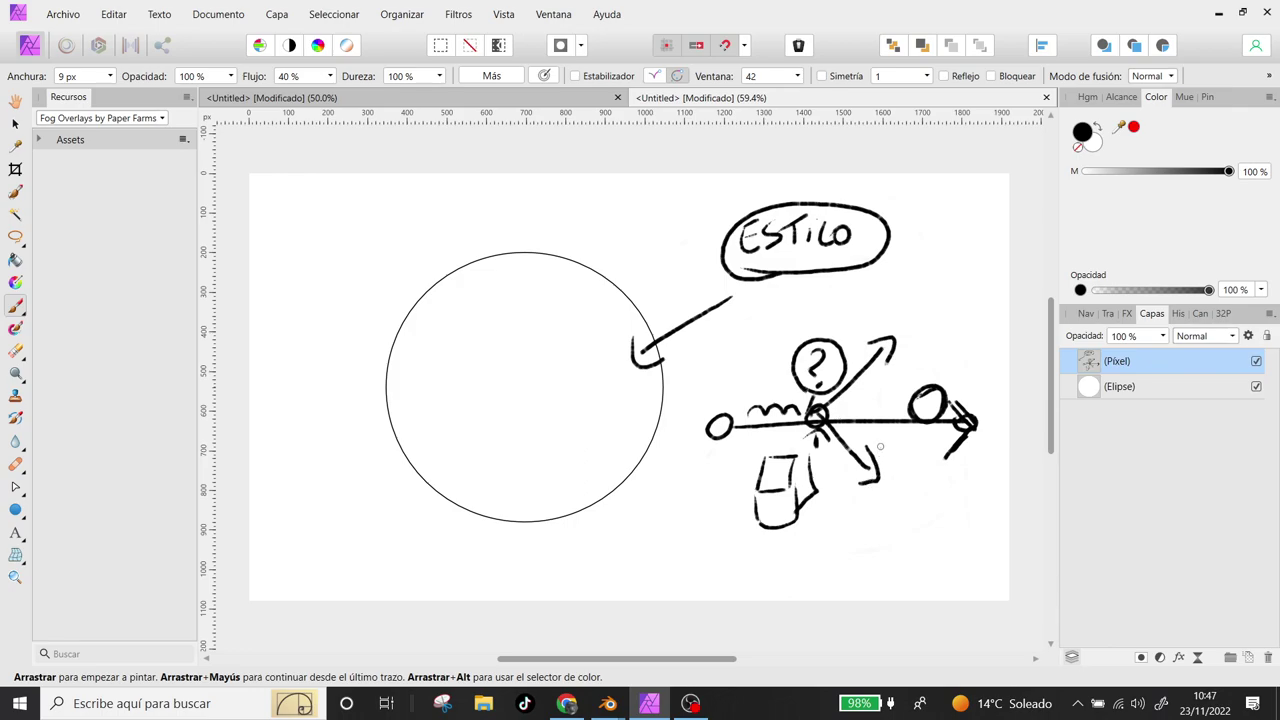
# - Sketch a trapezoid with an X inside on the left of the canvas
pyautogui.moveTo(310, 201)
pyautogui.mouseDown()
pyautogui.moveTo(354, 228)
pyautogui.moveTo(295, 238)
pyautogui.moveTo(372, 225)
pyautogui.mouseUp()
pyautogui.moveTo(293, 240)
pyautogui.mouseDown()
pyautogui.moveTo(284, 300)
pyautogui.moveTo(350, 300)
pyautogui.mouseUp()
pyautogui.moveTo(358, 232)
pyautogui.mouseDown()
pyautogui.moveTo(368, 300)
pyautogui.moveTo(313, 293)
pyautogui.mouseUp()
pyautogui.moveTo(305, 263); pyautogui.dragTo(350, 292)
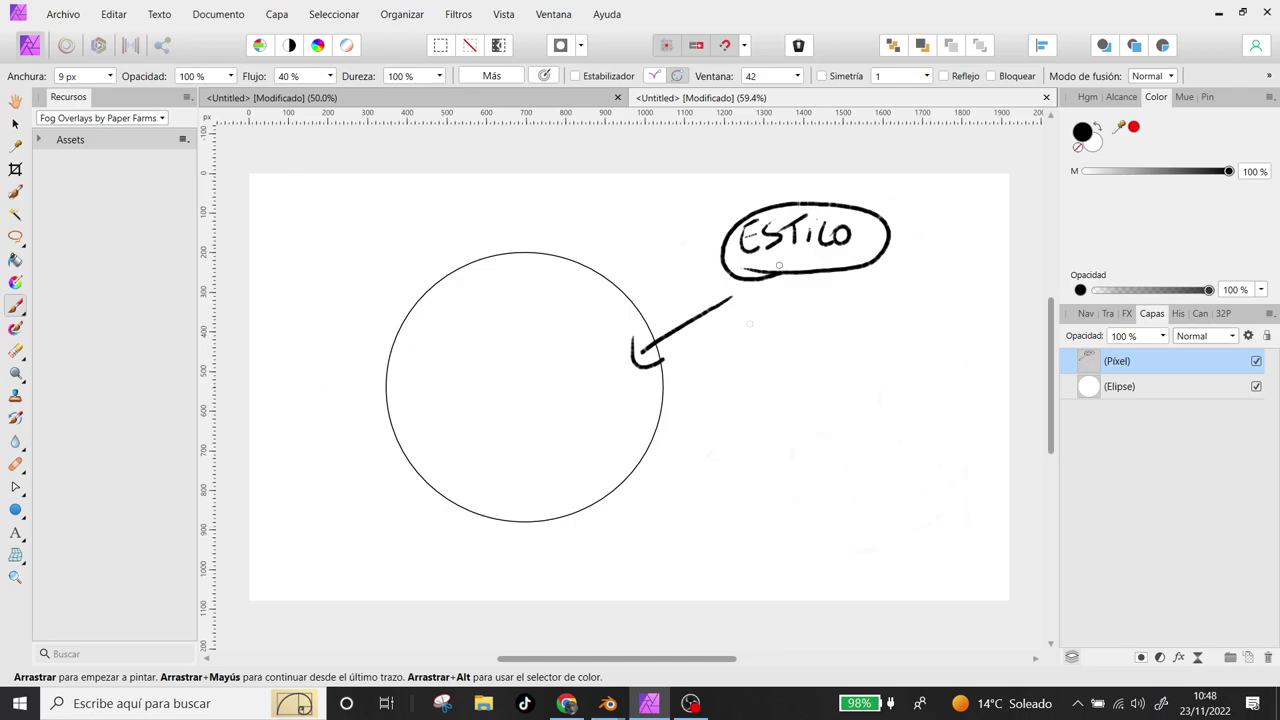
# - Hand-letter LOW POLY below the ESTILO bubble, underline it and add a small arrow
pyautogui.moveTo(806, 292)
pyautogui.mouseDown()
pyautogui.moveTo(798, 318)
pyautogui.moveTo(858, 288)
pyautogui.moveTo(900, 298)
pyautogui.mouseUp()
pyautogui.moveTo(910, 292); pyautogui.dragTo(935, 314)
pyautogui.moveTo(940, 288); pyautogui.dragTo(950, 318)
pyautogui.moveTo(790, 338); pyautogui.dragTo(986, 329)
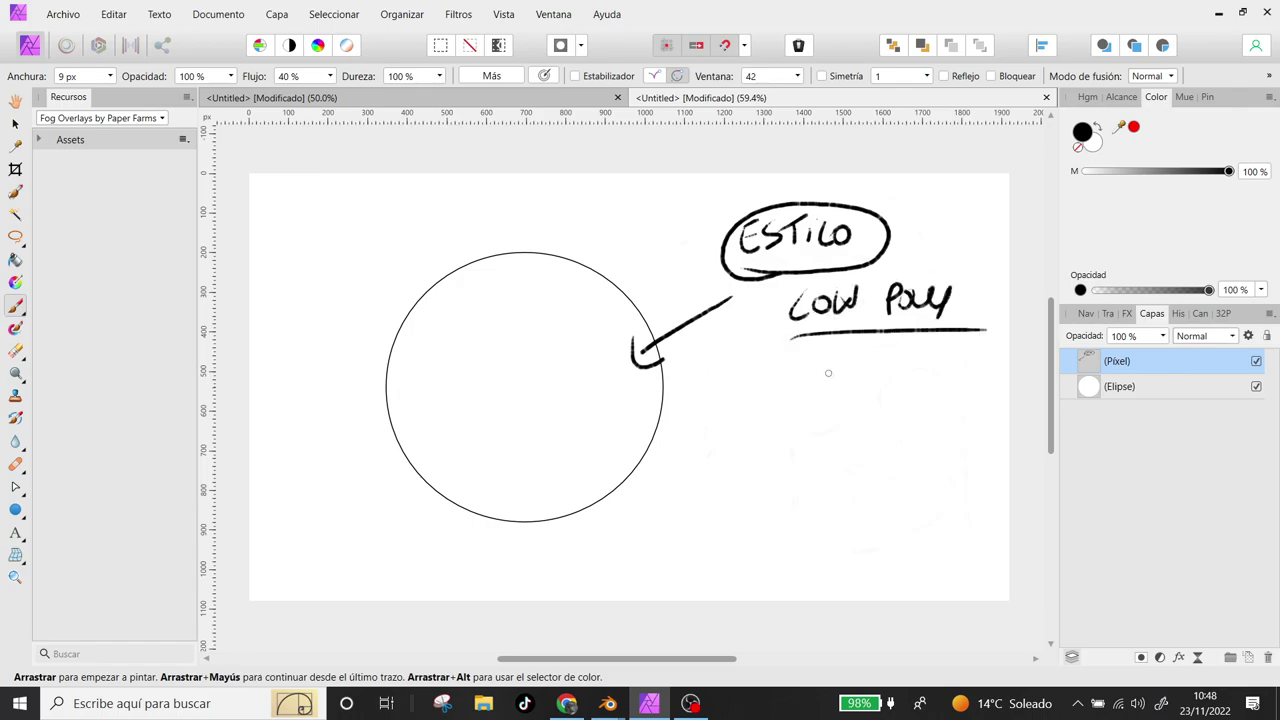
pyautogui.moveTo(784, 330)
pyautogui.mouseDown()
pyautogui.moveTo(752, 358)
pyautogui.moveTo(772, 356)
pyautogui.mouseUp()
# - Sketch L-shaped and vertical posts with hooks and arrows below the LOW POLY label
pyautogui.moveTo(734, 400)
pyautogui.mouseDown()
pyautogui.moveTo(795, 396)
pyautogui.moveTo(798, 458)
pyautogui.mouseUp()
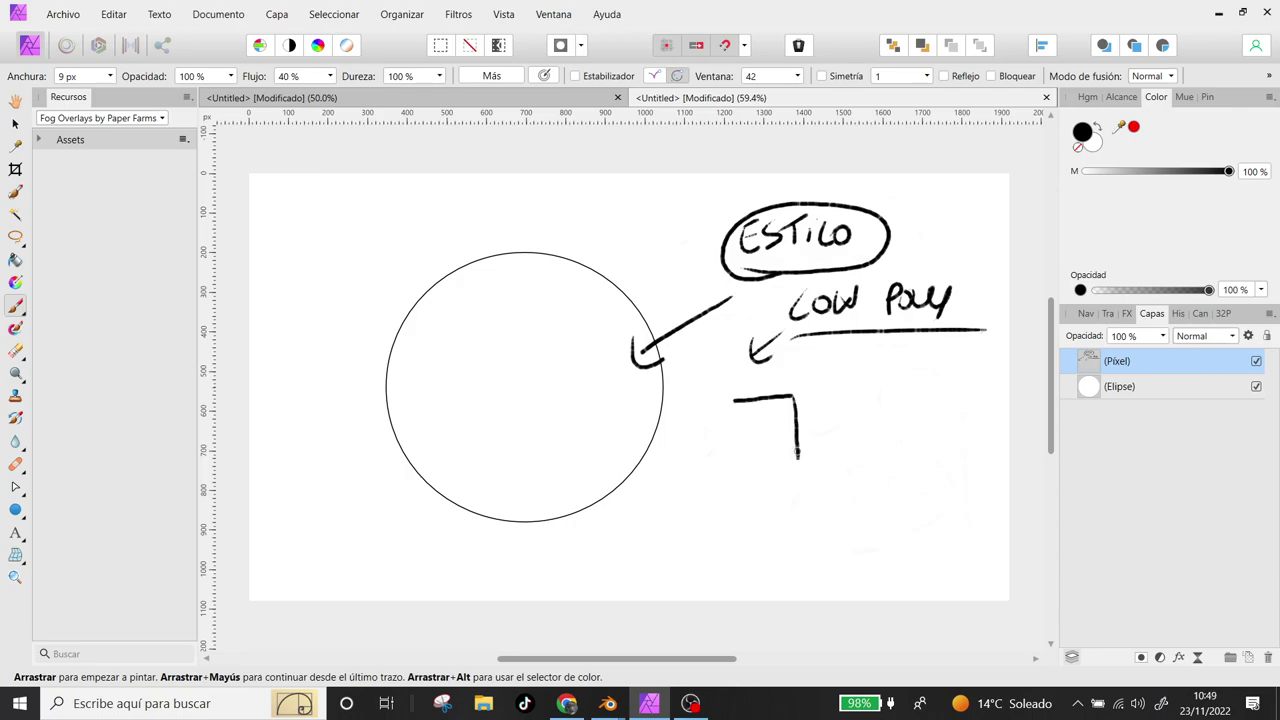
pyautogui.moveTo(795, 379); pyautogui.dragTo(795, 464)
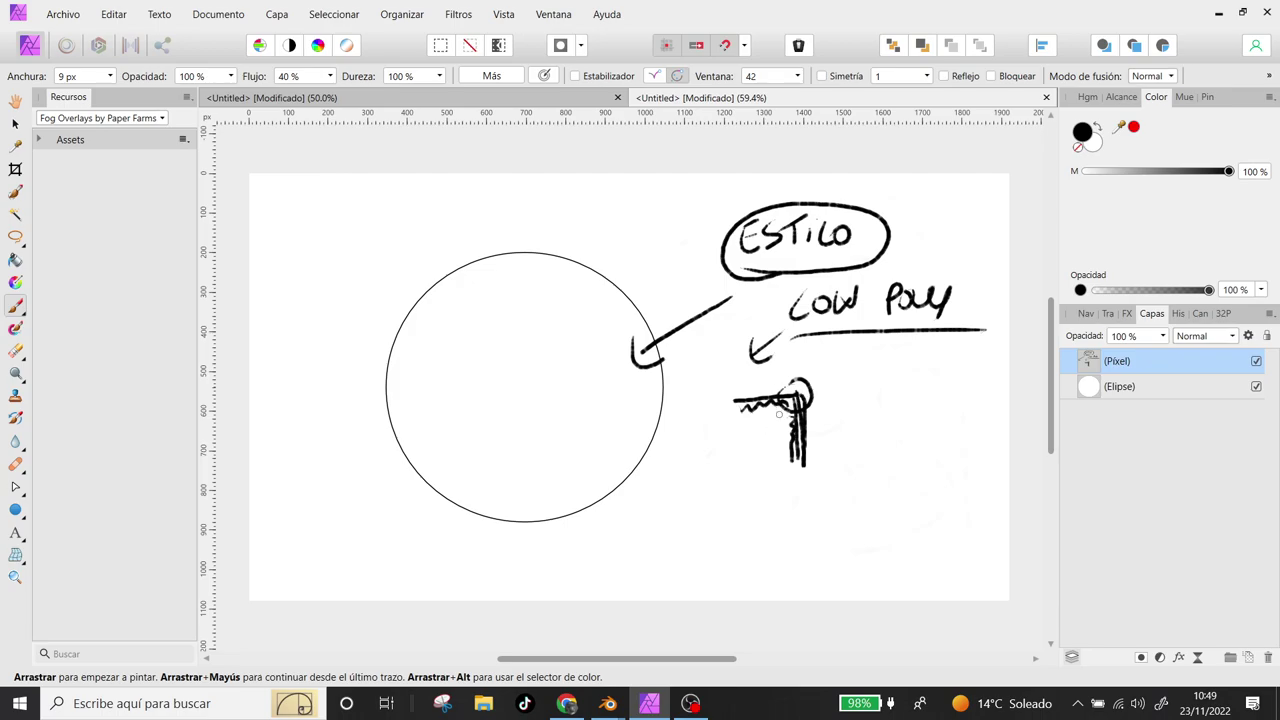
pyautogui.moveTo(738, 442)
pyautogui.mouseDown()
pyautogui.moveTo(770, 427)
pyautogui.moveTo(758, 440)
pyautogui.mouseUp()
pyautogui.moveTo(873, 399); pyautogui.dragTo(870, 472)
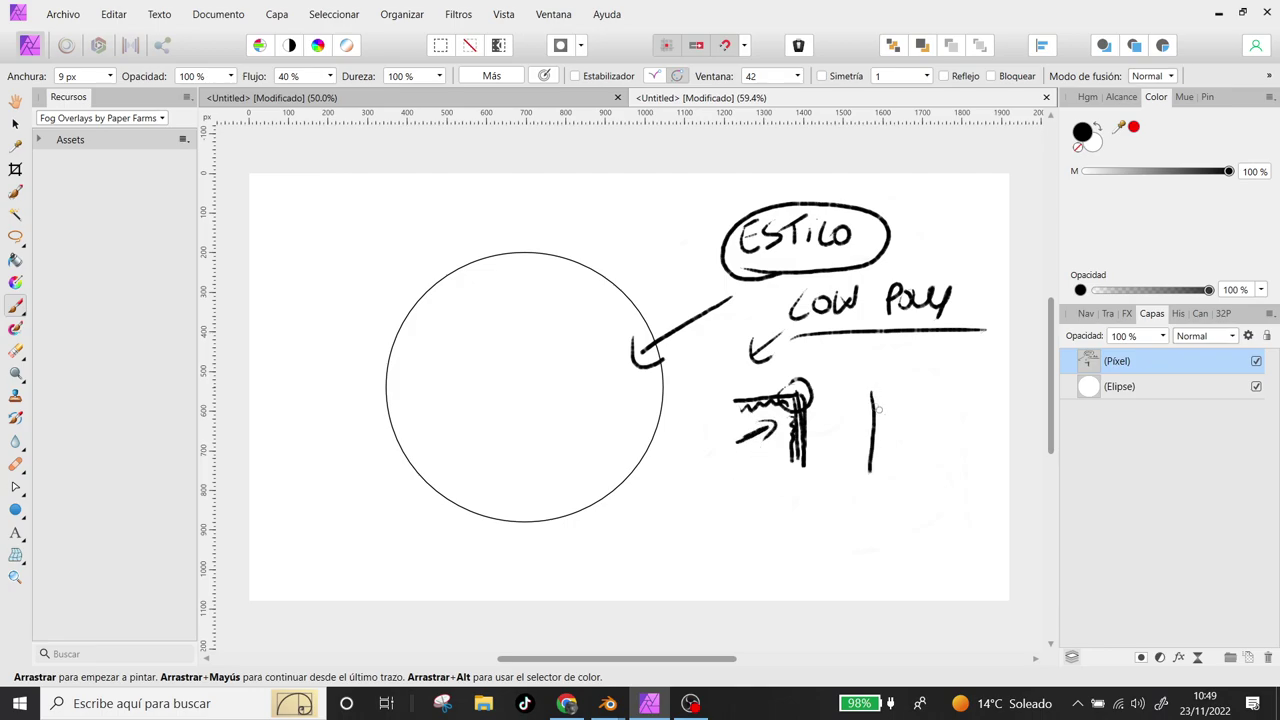
pyautogui.moveTo(870, 398)
pyautogui.mouseDown()
pyautogui.moveTo(882, 377)
pyautogui.moveTo(970, 372)
pyautogui.mouseUp()
pyautogui.moveTo(800, 493)
pyautogui.mouseDown()
pyautogui.moveTo(825, 562)
pyautogui.moveTo(737, 493)
pyautogui.mouseUp()
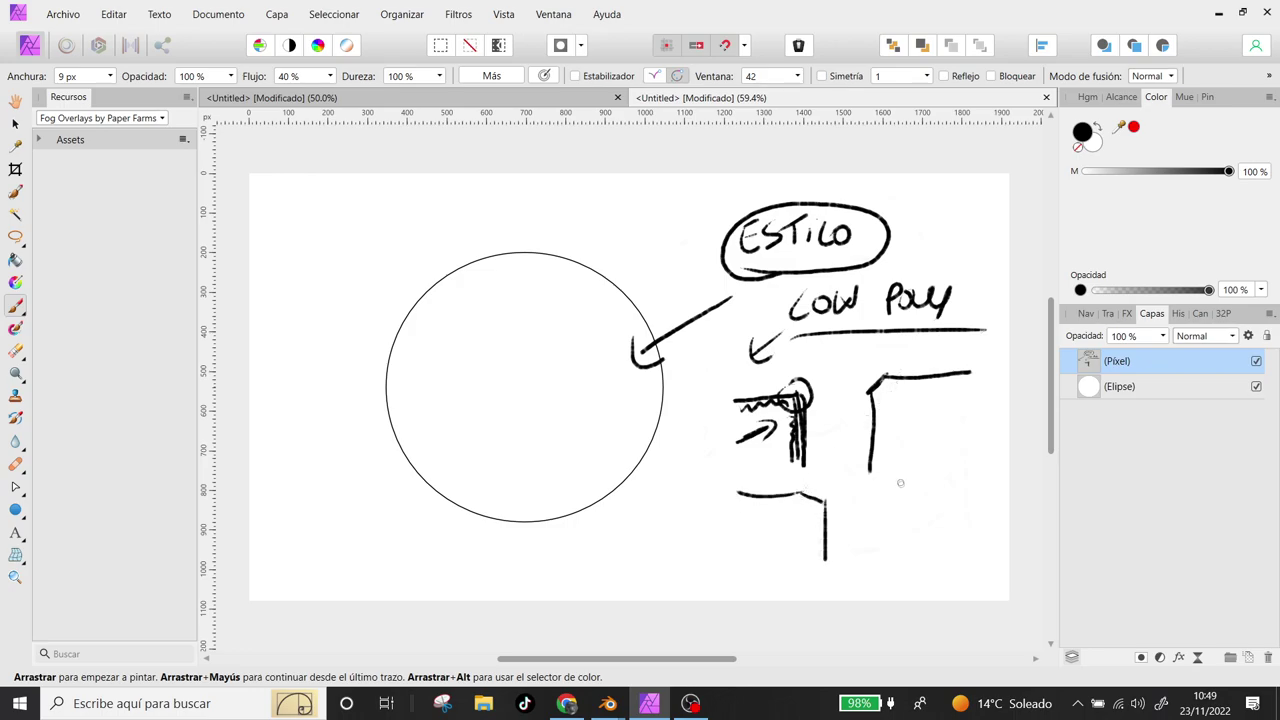
# - Add more strokes to the right post, then undo the post sketches with Ctrl+Z
pyautogui.moveTo(894, 497); pyautogui.dragTo(891, 560)
pyautogui.moveTo(893, 500); pyautogui.dragTo(1003, 455)
pyautogui.moveTo(910, 490); pyautogui.dragTo(928, 502)
pyautogui.moveTo(881, 466); pyautogui.dragTo(894, 478)
pyautogui.hotkey('ctrl', 'z')
pyautogui.hotkey('ctrl', 'z')
pyautogui.hotkey('ctrl', 'z')
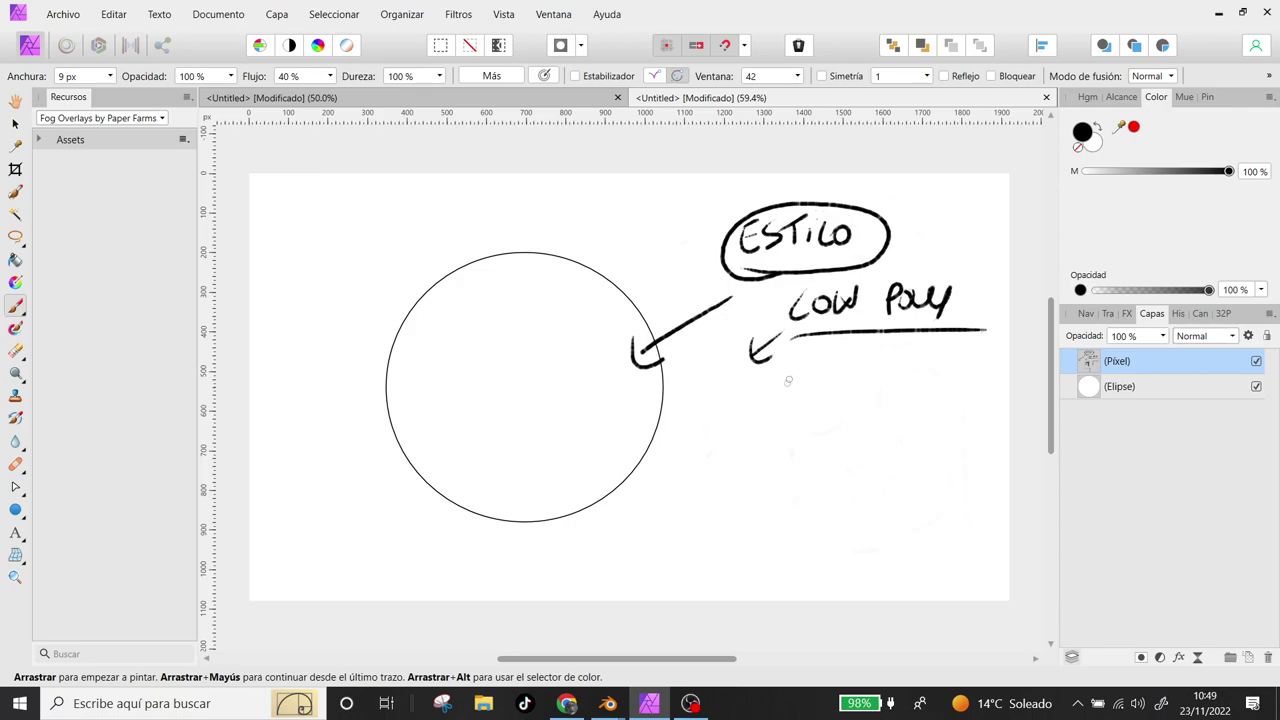
# - Write an underlined HiPerrealista entry below LOW POLY with a curved arrow down
pyautogui.moveTo(793, 370); pyautogui.dragTo(794, 397)
pyautogui.moveTo(808, 370)
pyautogui.mouseDown()
pyautogui.moveTo(806, 398)
pyautogui.moveTo(993, 392)
pyautogui.mouseUp()
pyautogui.moveTo(797, 419); pyautogui.dragTo(985, 414)
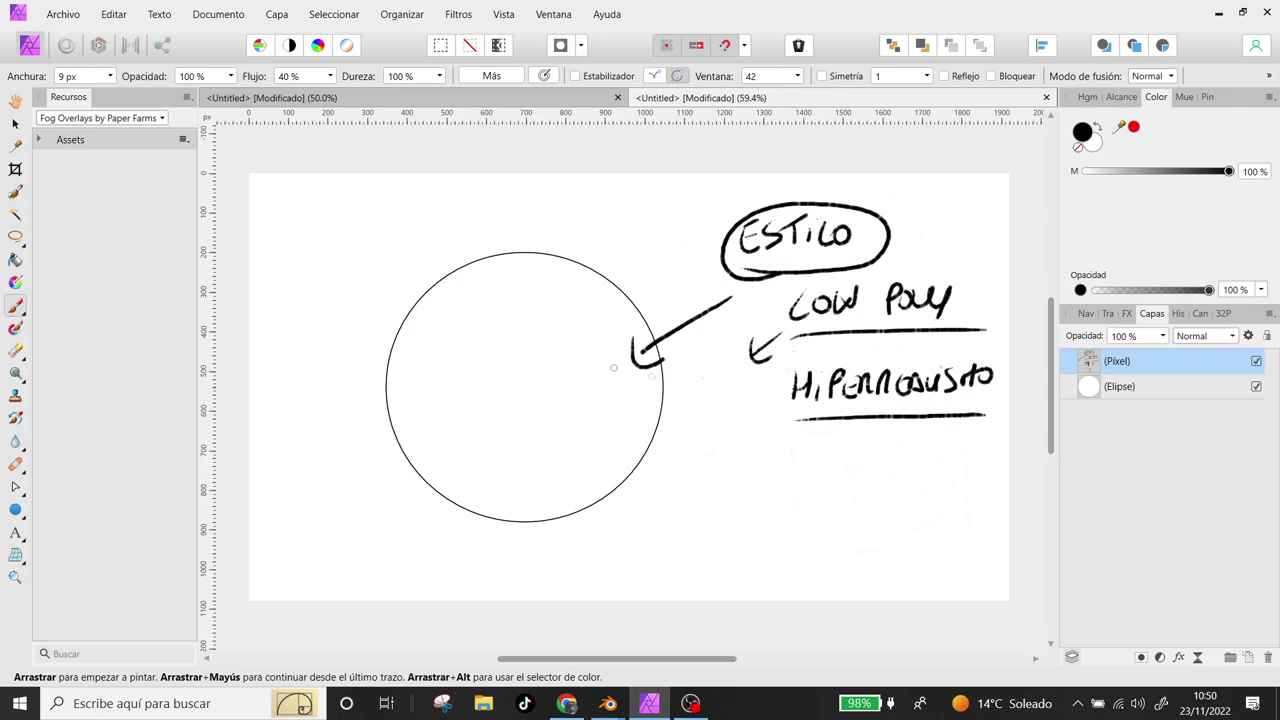
pyautogui.moveTo(758, 386)
pyautogui.mouseDown()
pyautogui.moveTo(780, 459)
pyautogui.moveTo(832, 478)
pyautogui.mouseUp()
# - Hand-letter and underline ROBOT below HiPerrealista
pyautogui.moveTo(848, 452); pyautogui.dragTo(846, 454)
pyautogui.moveTo(862, 450); pyautogui.dragTo(866, 476)
pyautogui.moveTo(890, 452); pyautogui.dragTo(888, 454)
pyautogui.moveTo(896, 448); pyautogui.dragTo(906, 470)
pyautogui.moveTo(786, 500); pyautogui.dragTo(985, 484)
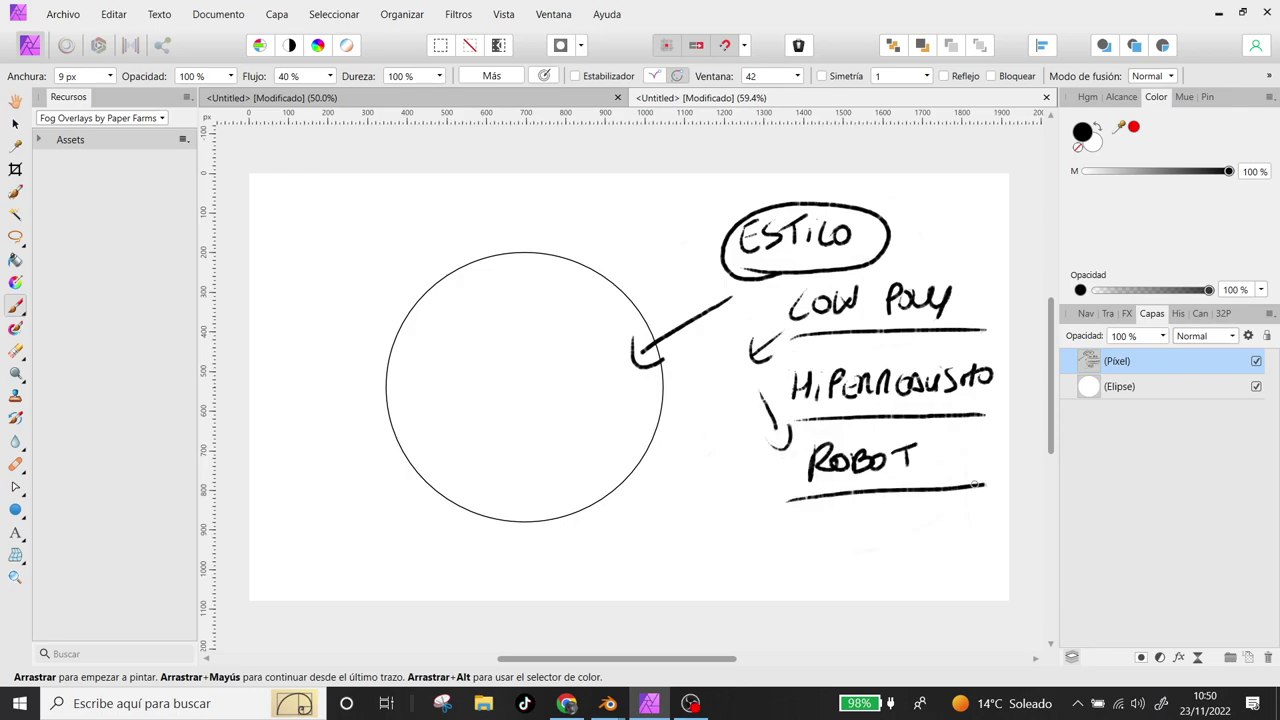
# - Add extra strokes, undo a stray one, and draw the long border line along the list
pyautogui.moveTo(930, 225); pyautogui.dragTo(890, 238)
pyautogui.moveTo(985, 283); pyautogui.dragTo(960, 297)
pyautogui.moveTo(850, 344); pyautogui.dragTo(792, 363)
pyautogui.moveTo(965, 432); pyautogui.dragTo(918, 461)
pyautogui.hotkey('ctrl', 'z')
pyautogui.moveTo(688, 214); pyautogui.dragTo(1008, 543)
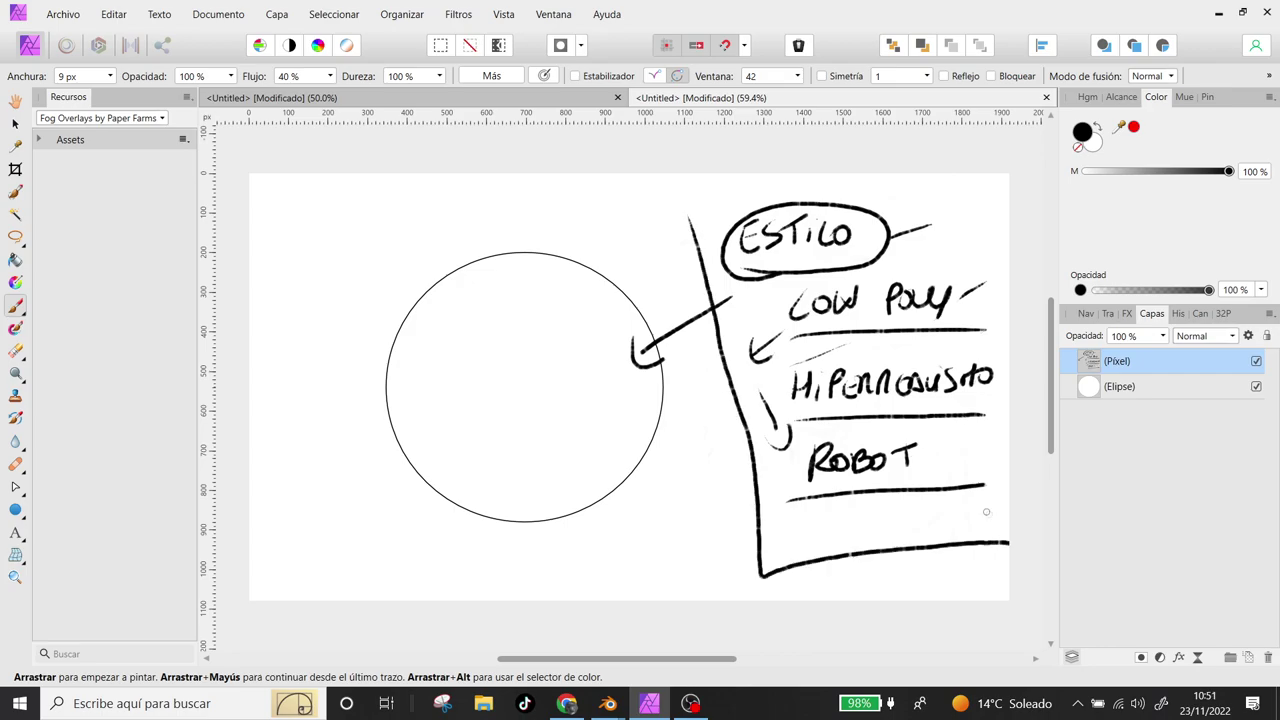
pyautogui.moveTo(690, 215); pyautogui.dragTo(735, 173)
# - Handwrite SERVICIO below ROBOT
pyautogui.moveTo(814, 511)
pyautogui.mouseDown()
pyautogui.moveTo(796, 535)
pyautogui.moveTo(833, 535)
pyautogui.mouseUp()
pyautogui.moveTo(840, 535); pyautogui.dragTo(856, 530)
pyautogui.moveTo(858, 516); pyautogui.dragTo(898, 534)
pyautogui.moveTo(905, 518); pyautogui.dragTo(927, 528)
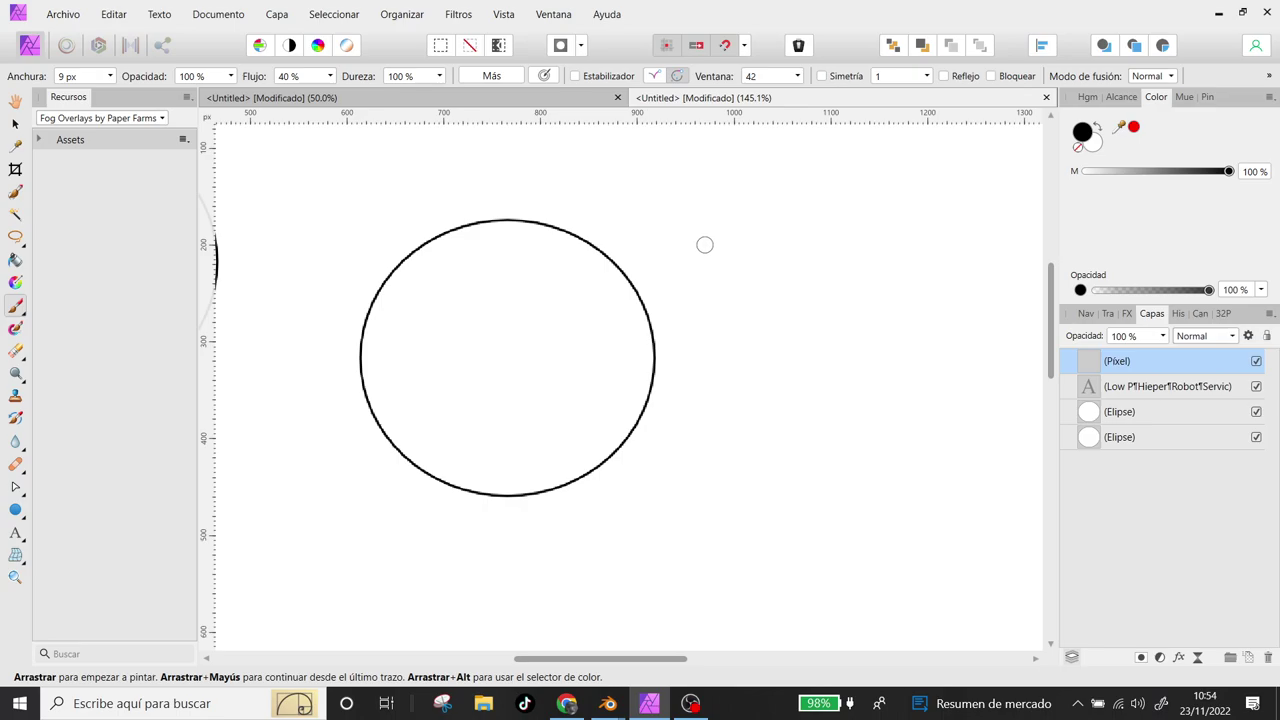
# - Handwrite the underlined FORMAS and FOTOS headings and draw a rounded robot head
pyautogui.moveTo(691, 191)
pyautogui.mouseDown()
pyautogui.moveTo(690, 232)
pyautogui.moveTo(790, 358)
pyautogui.mouseUp()
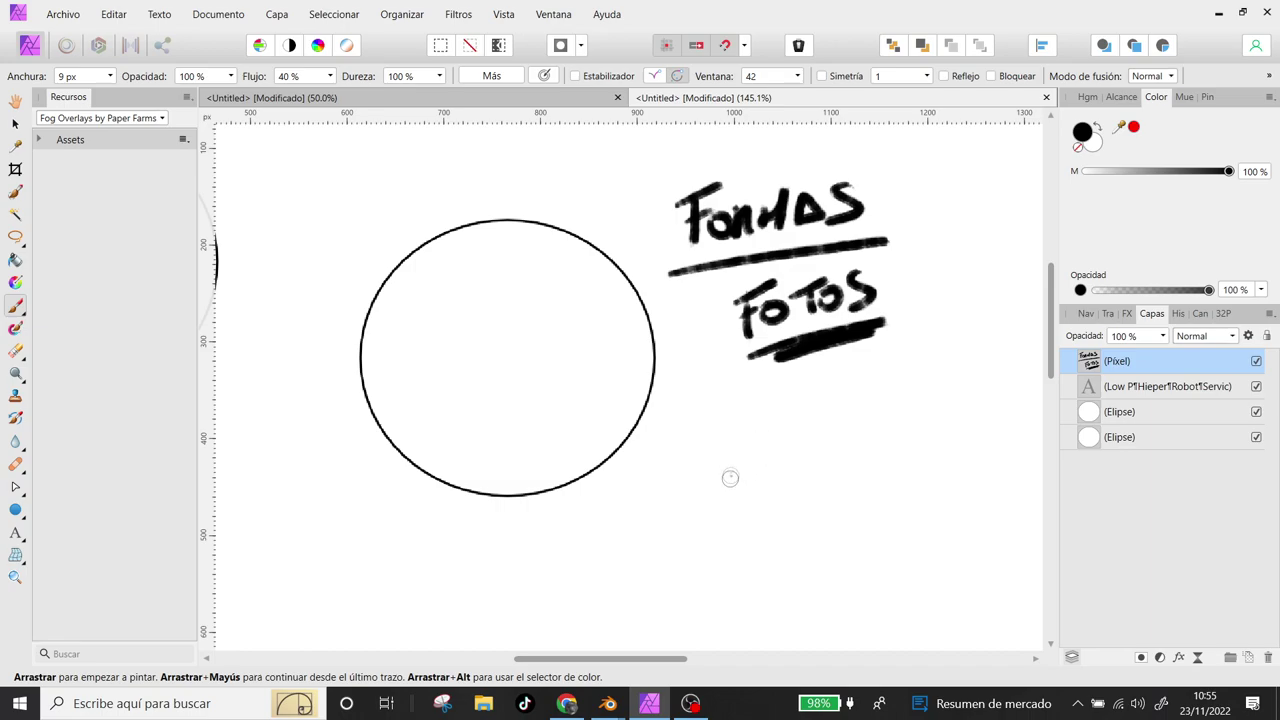
pyautogui.moveTo(765, 482); pyautogui.dragTo(856, 480)
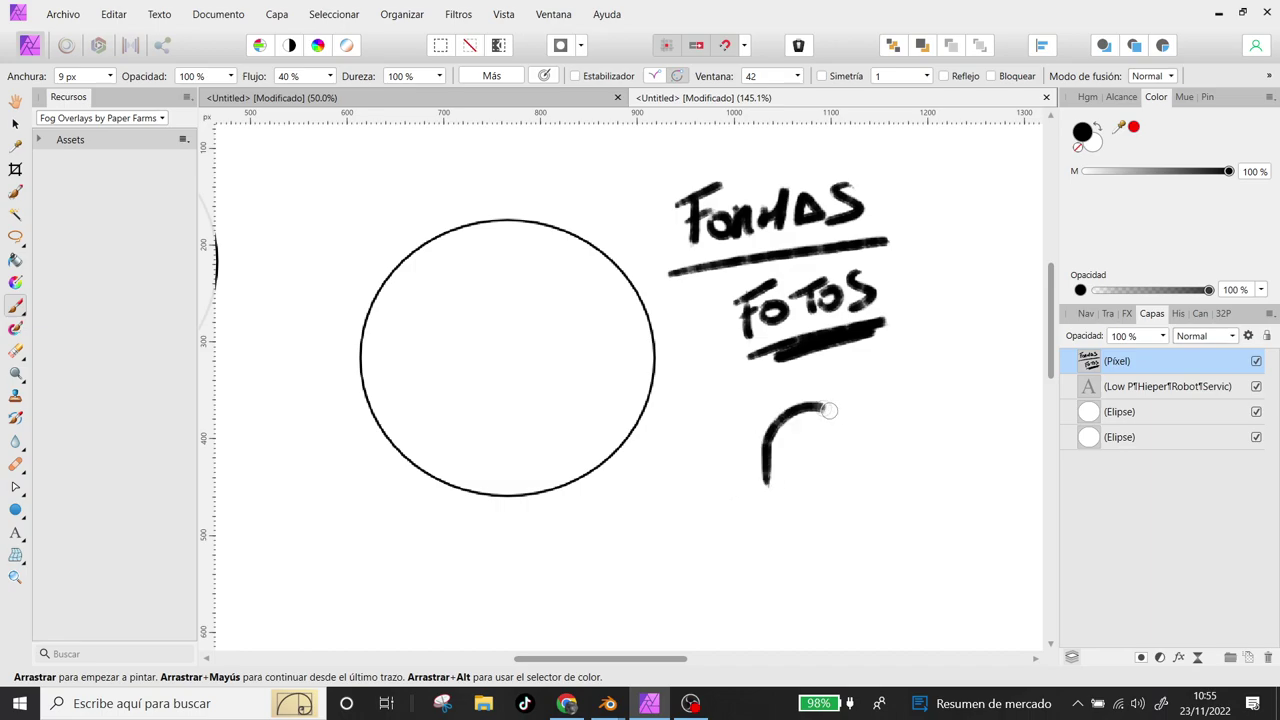
pyautogui.moveTo(768, 484); pyautogui.dragTo(866, 468)
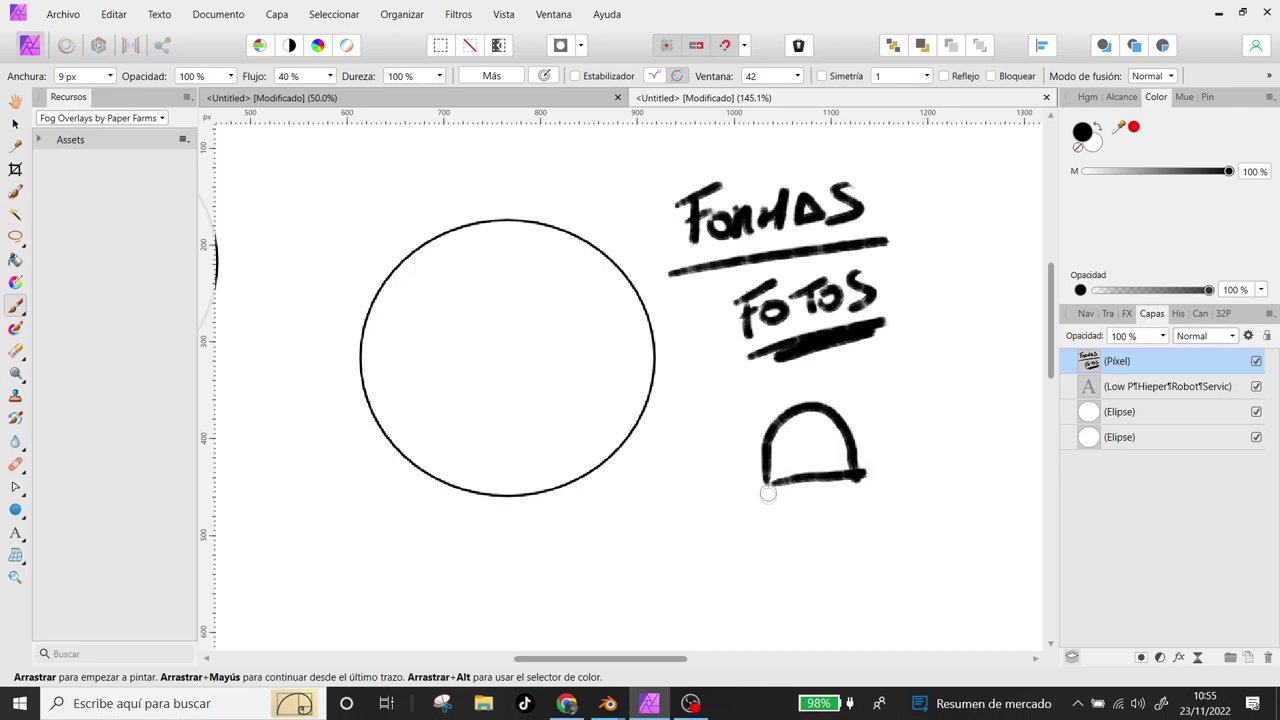
pyautogui.moveTo(766, 490); pyautogui.dragTo(866, 472)
# - Add shoulders under the head and an oval shape with a handle beside it
pyautogui.moveTo(771, 520); pyautogui.dragTo(718, 580)
pyautogui.moveTo(860, 510); pyautogui.dragTo(933, 568)
pyautogui.moveTo(722, 520)
pyautogui.mouseDown()
pyautogui.moveTo(758, 500)
pyautogui.moveTo(724, 545)
pyautogui.moveTo(732, 570)
pyautogui.mouseUp()
pyautogui.moveTo(860, 500)
pyautogui.mouseDown()
pyautogui.moveTo(893, 512)
pyautogui.moveTo(897, 552)
pyautogui.mouseUp()
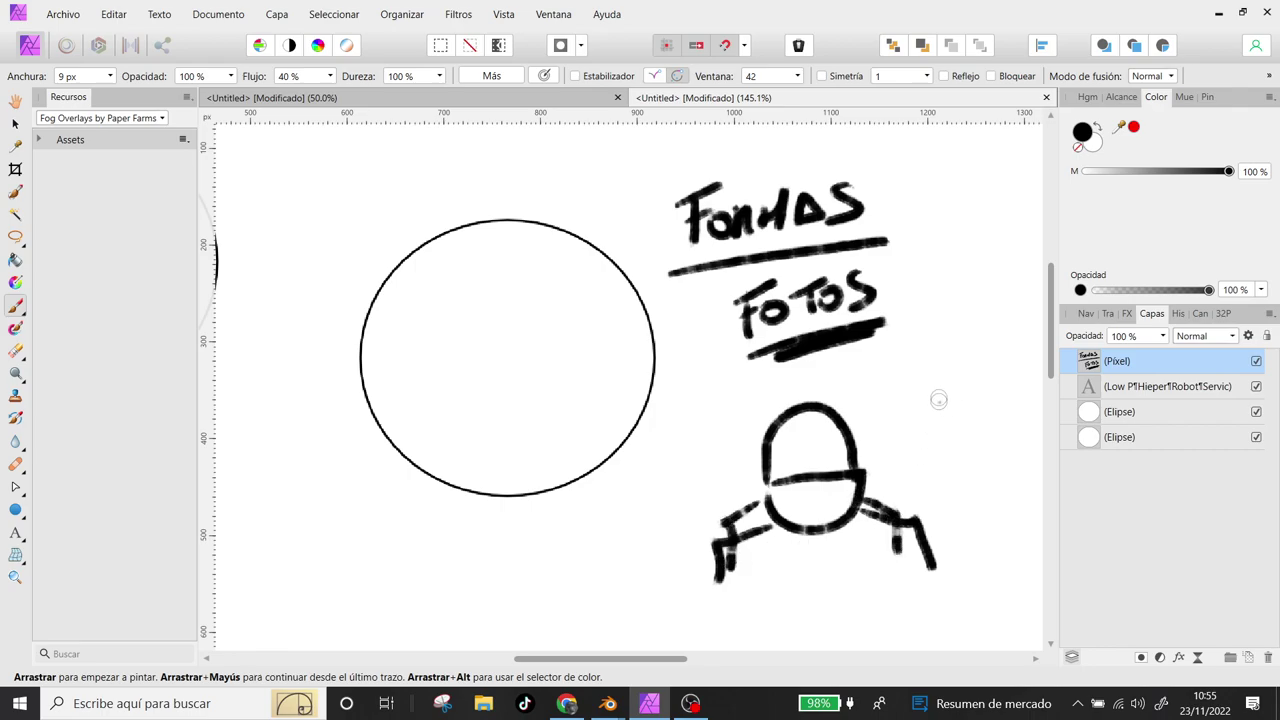
pyautogui.moveTo(931, 366)
pyautogui.mouseDown()
pyautogui.moveTo(970, 452)
pyautogui.moveTo(932, 425)
pyautogui.moveTo(947, 480)
pyautogui.mouseUp()
pyautogui.moveTo(994, 444)
pyautogui.mouseDown()
pyautogui.moveTo(942, 536)
pyautogui.moveTo(952, 497)
pyautogui.mouseUp()
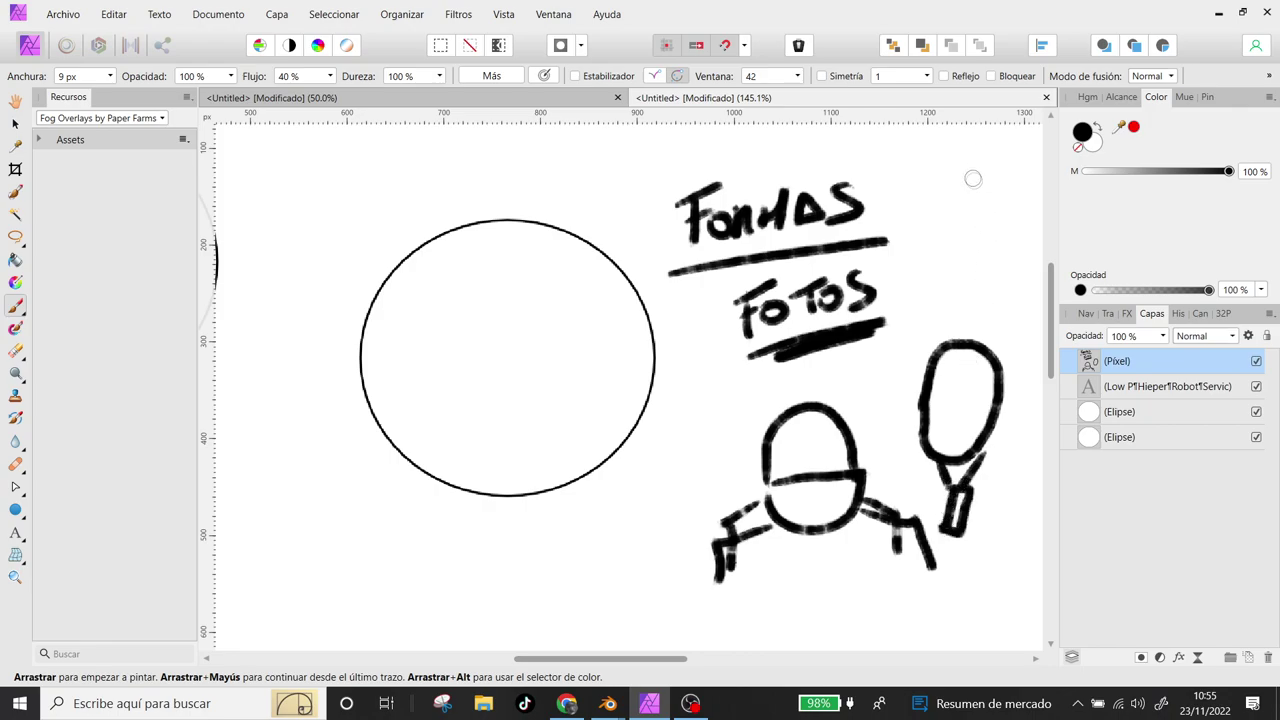
# - Doodle an oval robot figure with arms, fingers and legs, plus a rectangle below the circle
pyautogui.moveTo(938, 174)
pyautogui.mouseDown()
pyautogui.moveTo(920, 262)
pyautogui.moveTo(987, 195)
pyautogui.moveTo(936, 176)
pyautogui.moveTo(900, 185)
pyautogui.mouseUp()
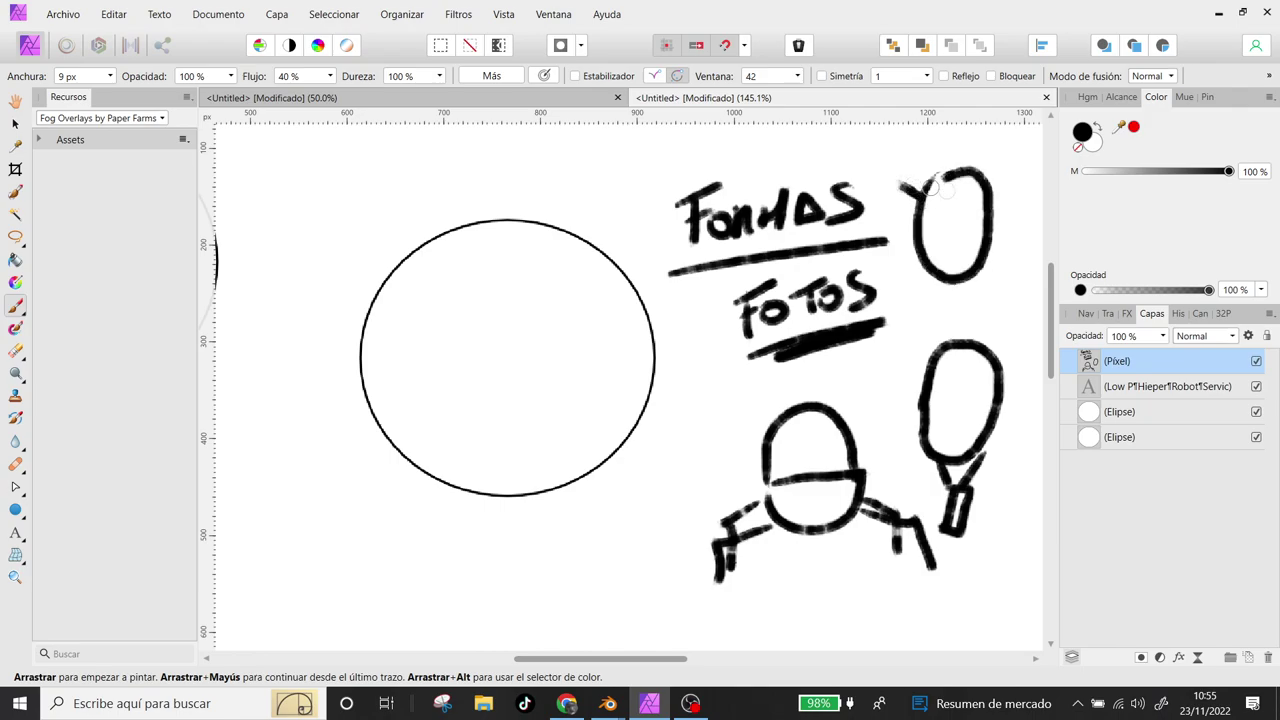
pyautogui.moveTo(990, 206)
pyautogui.mouseDown()
pyautogui.moveTo(1013, 170)
pyautogui.moveTo(1018, 185)
pyautogui.mouseUp()
pyautogui.moveTo(907, 156)
pyautogui.mouseDown()
pyautogui.moveTo(905, 188)
pyautogui.moveTo(880, 170)
pyautogui.mouseUp()
pyautogui.moveTo(935, 287)
pyautogui.mouseDown()
pyautogui.moveTo(915, 320)
pyautogui.moveTo(988, 314)
pyautogui.mouseUp()
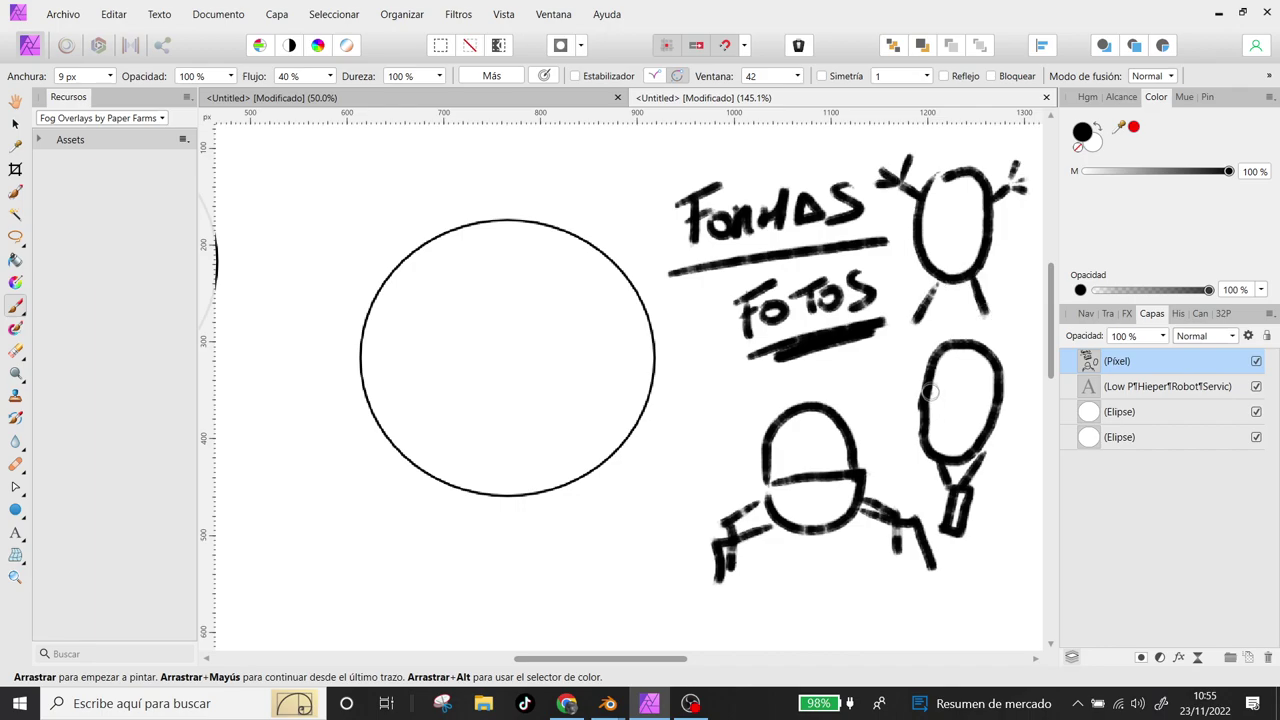
pyautogui.moveTo(552, 522)
pyautogui.mouseDown()
pyautogui.moveTo(552, 568)
pyautogui.moveTo(615, 512)
pyautogui.moveTo(628, 606)
pyautogui.moveTo(562, 604)
pyautogui.mouseUp()
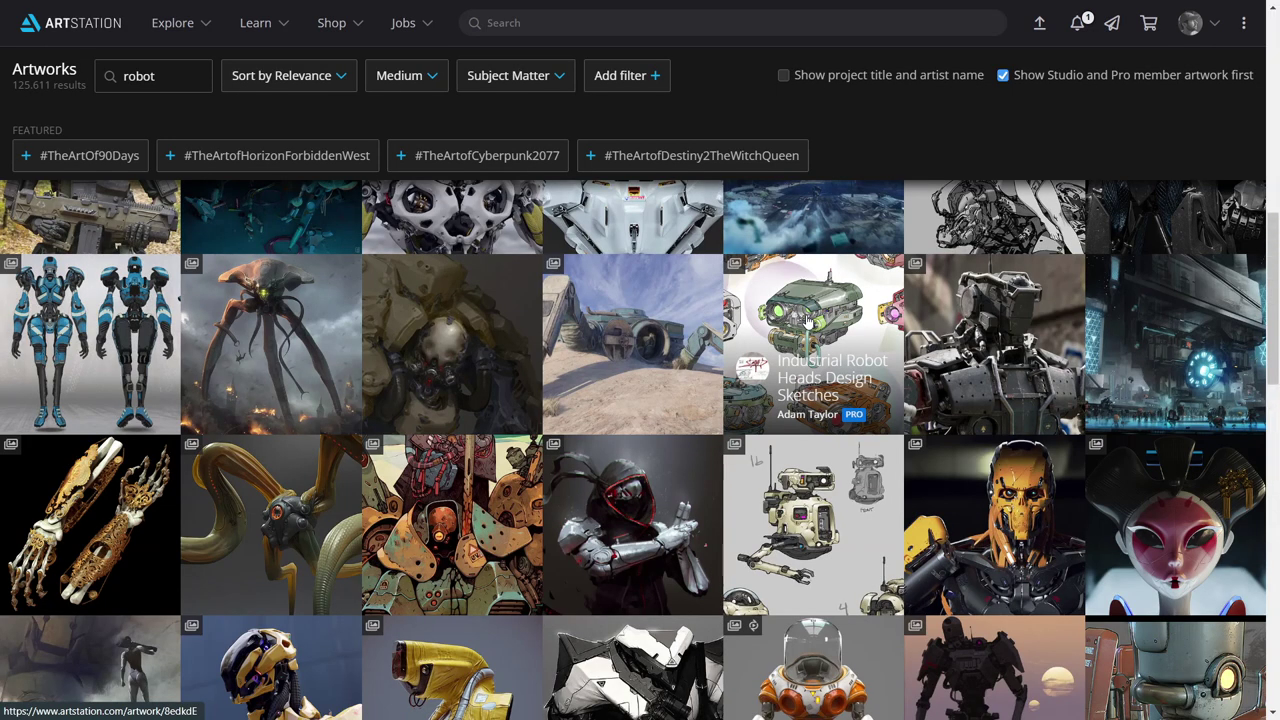
# - Scroll the ArtStation robot results and open artworks through to the Spider Robot piece
pyautogui.scroll(-2, 805, 300)
pyautogui.scroll(-1, 808, 320)
pyautogui.scroll(-1, 807, 320)
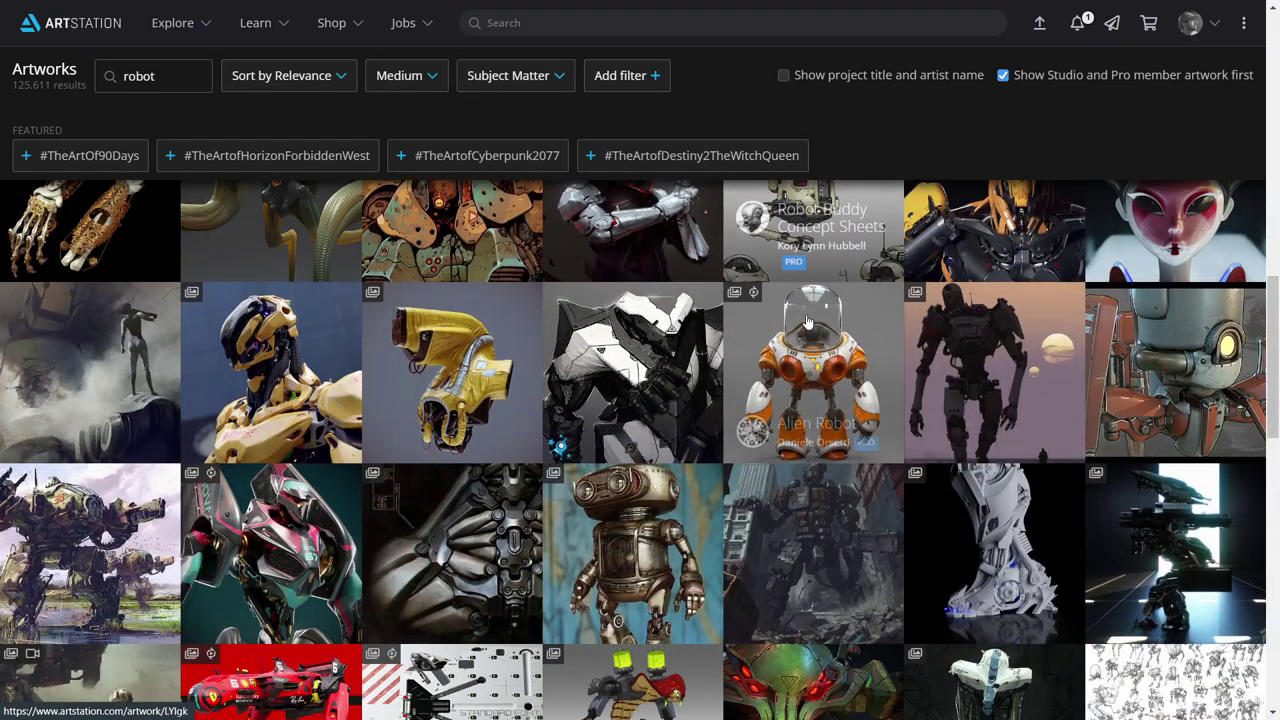
pyautogui.click(449, 405)
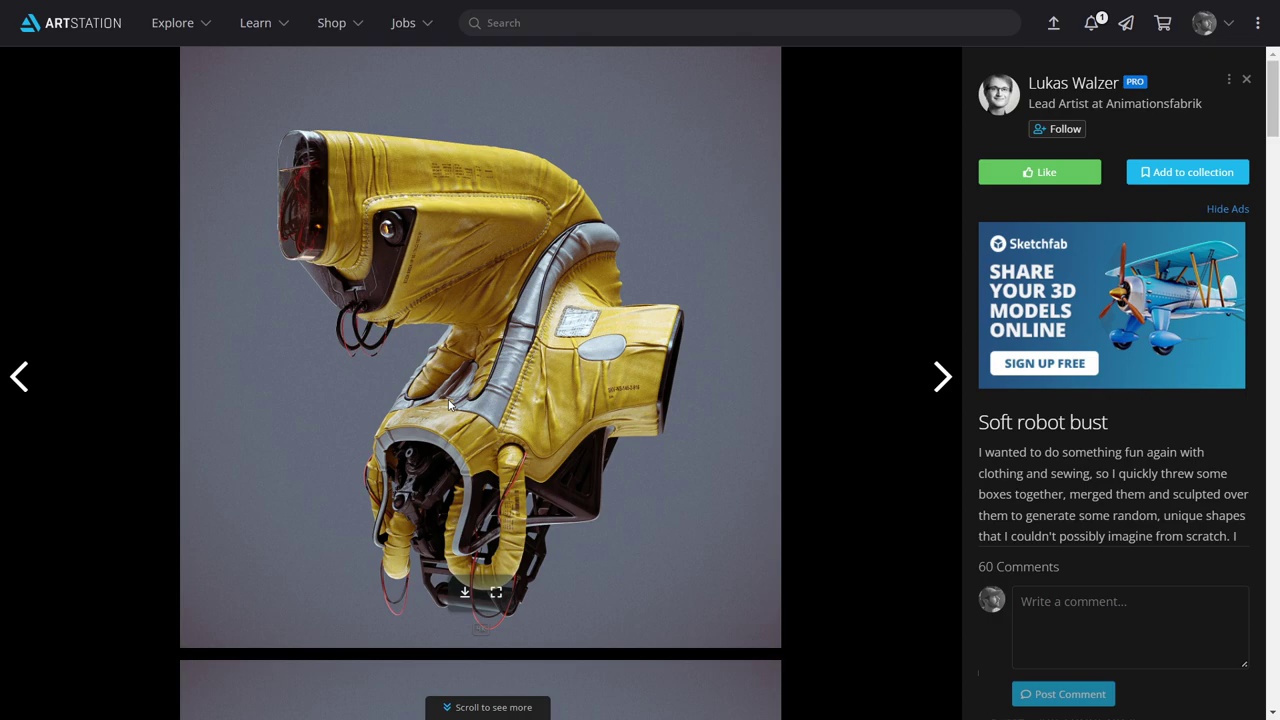
pyautogui.press('Right')
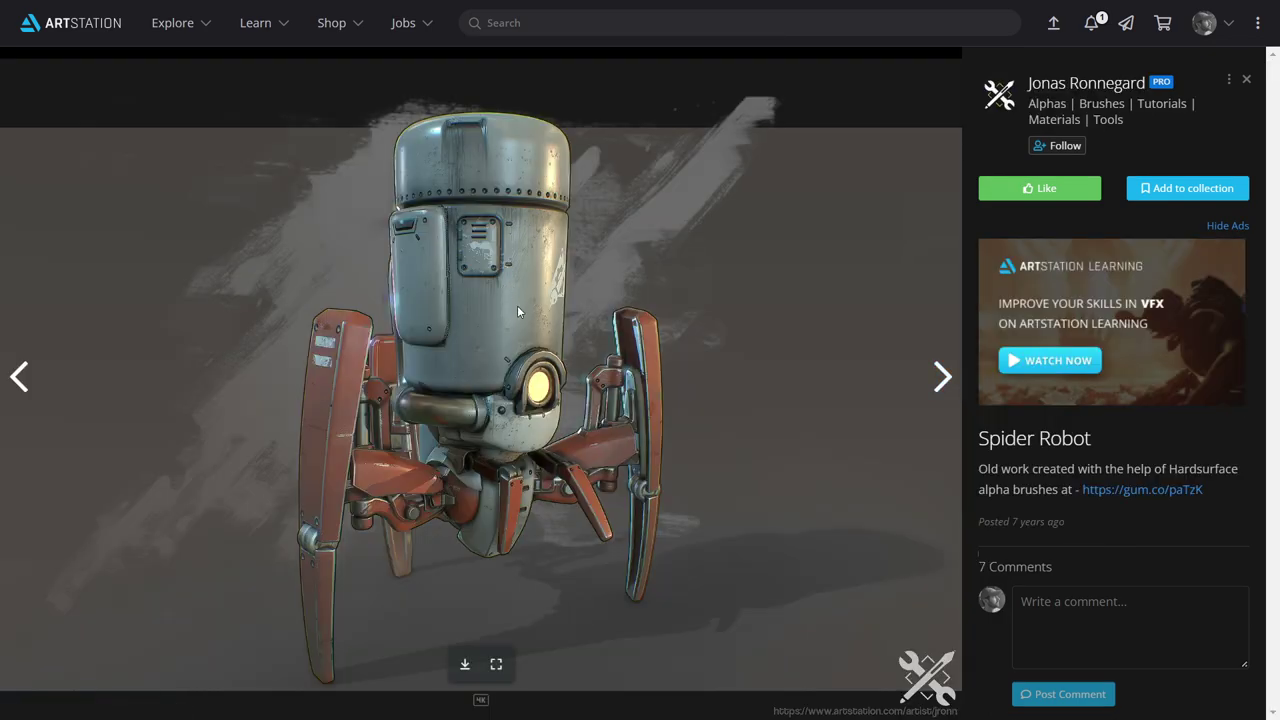
# - Save the Spider Robot image and the mech sketch sheet as eric-geusz-allmechs.jpg
pyautogui.rightClick(517, 311)
pyautogui.click(565, 341)
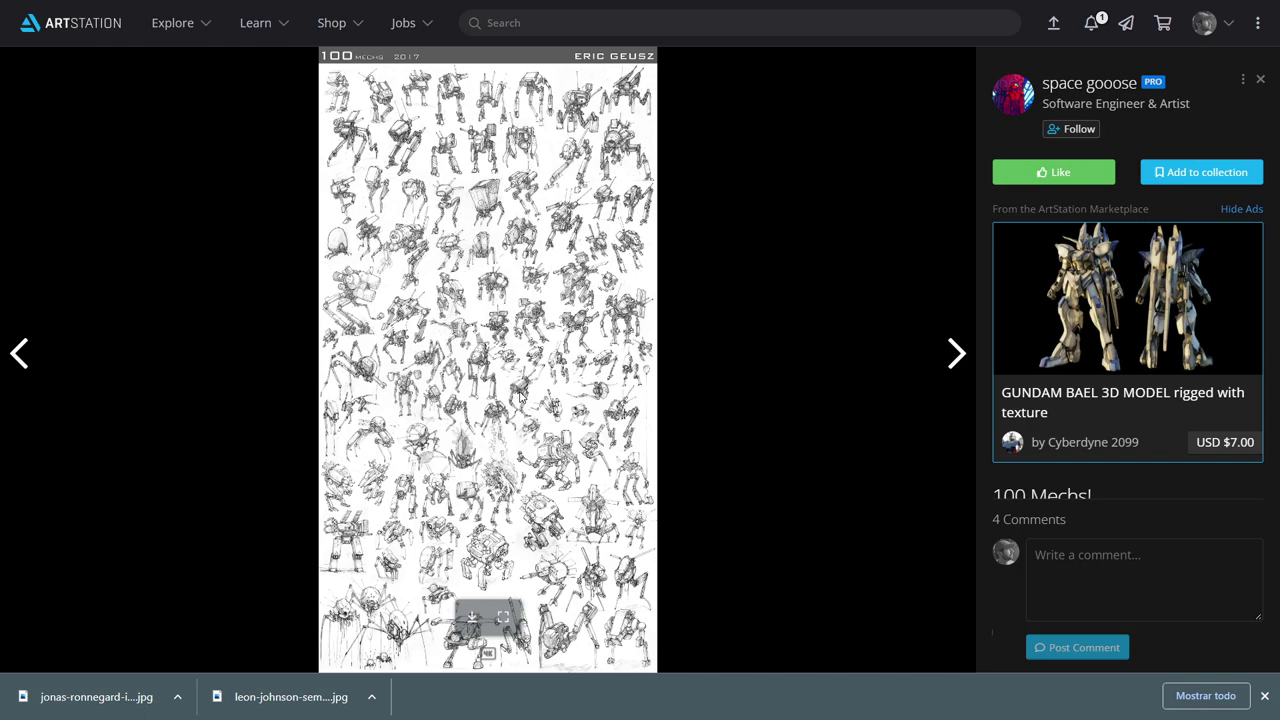
pyautogui.rightClick(493, 239)
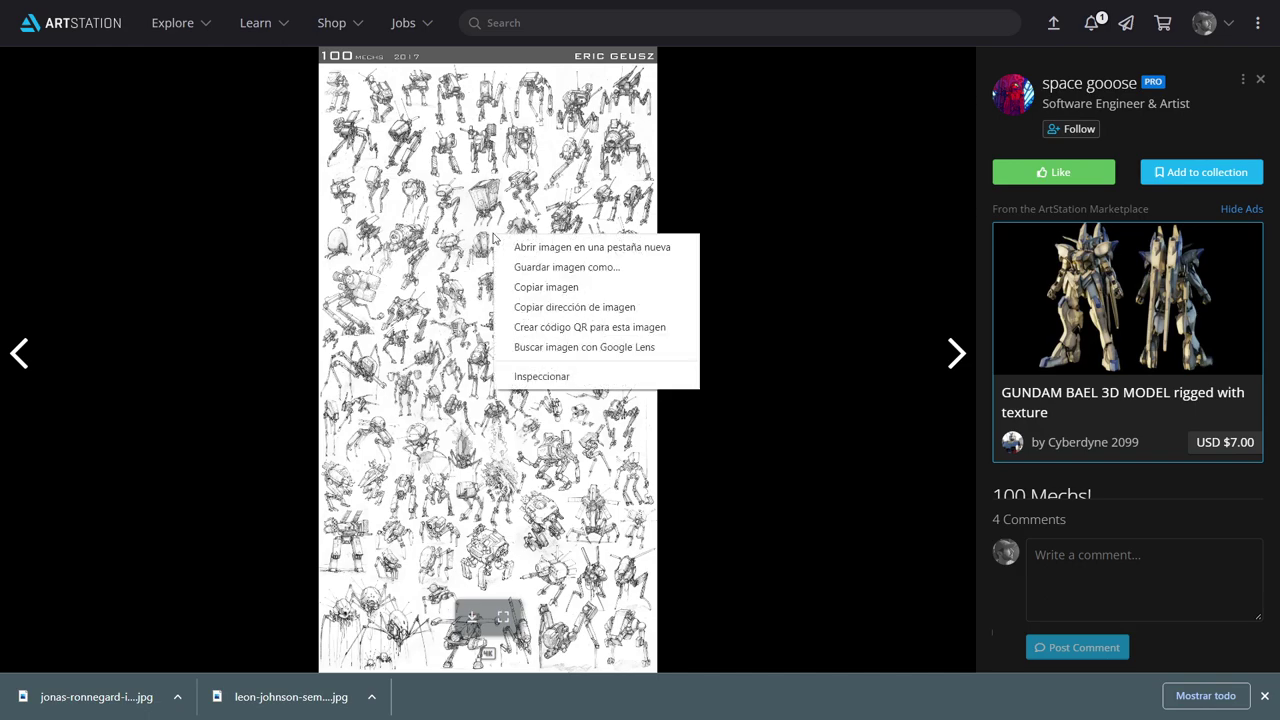
pyautogui.click(556, 268)
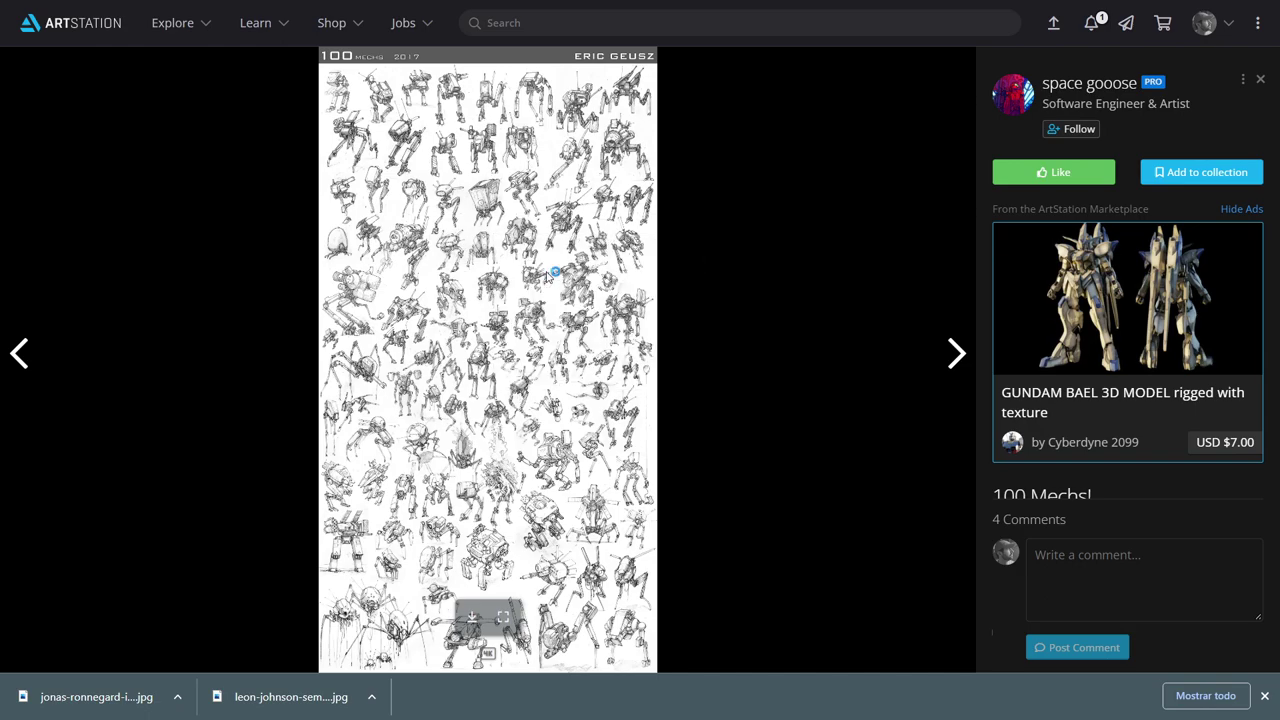
pyautogui.click(659, 572)
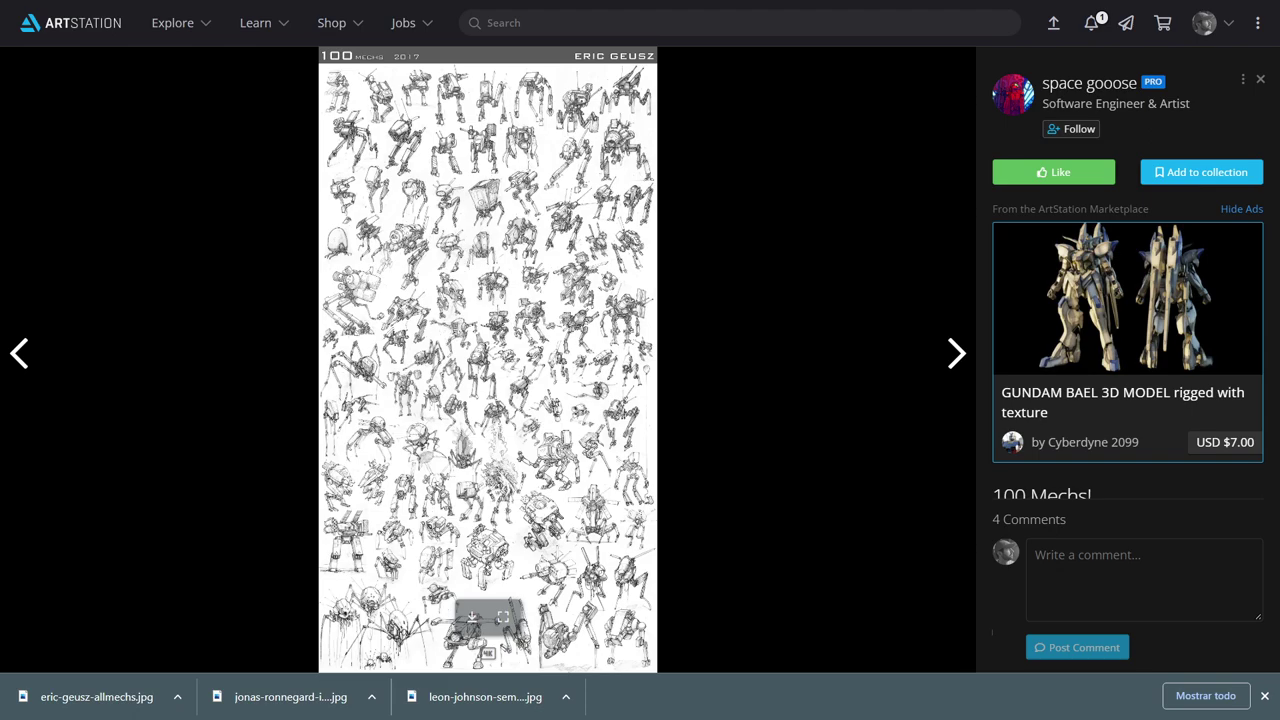
pyautogui.click(955, 354)
# - Return to the Affinity Photo mood board with the Move Tool and pan and zoom to the Formas panel
pyautogui.hotkey('alt', 'Tab')
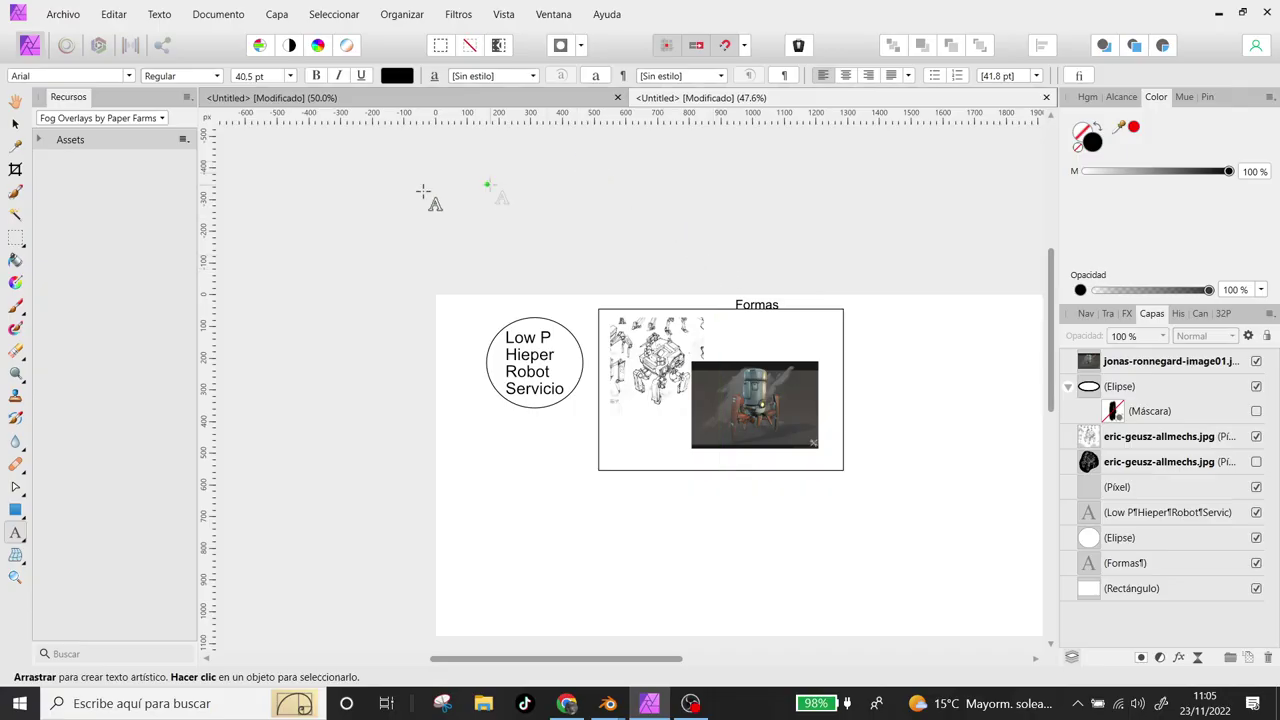
pyautogui.click(22, 122)
pyautogui.moveTo(650, 460); pyautogui.dragTo(543, 416)
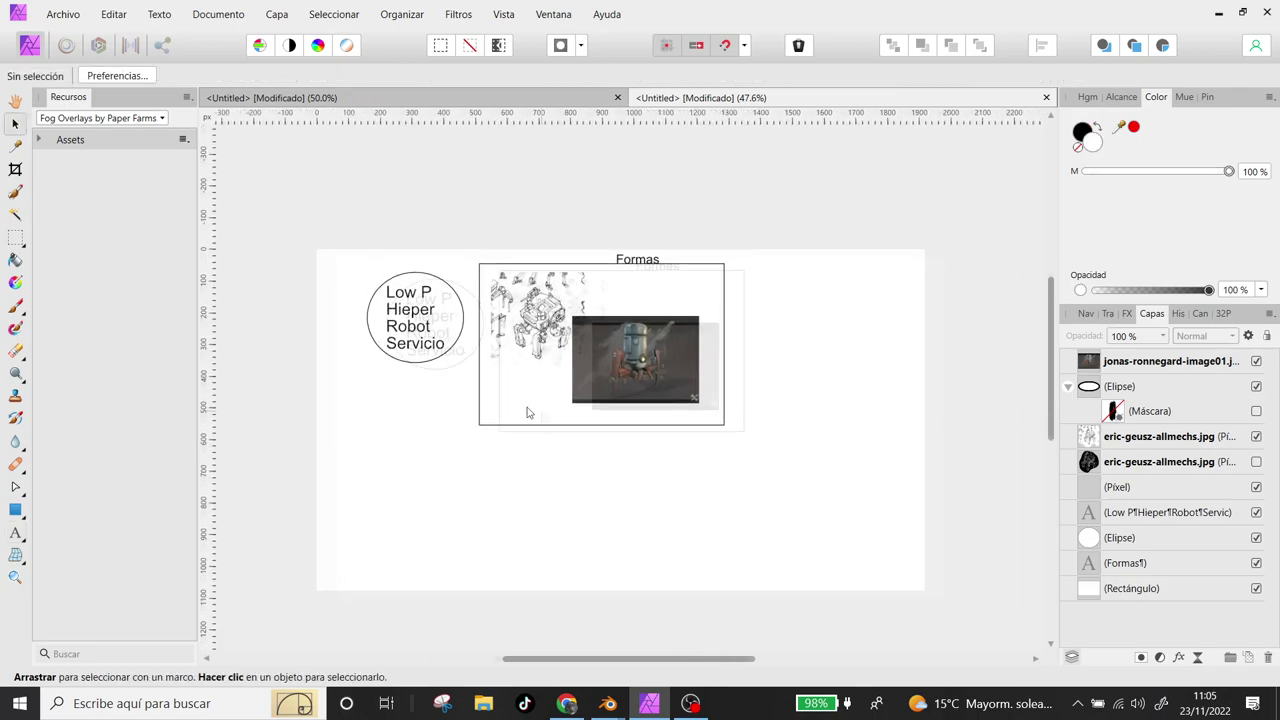
pyautogui.scroll(1, 470, 398)
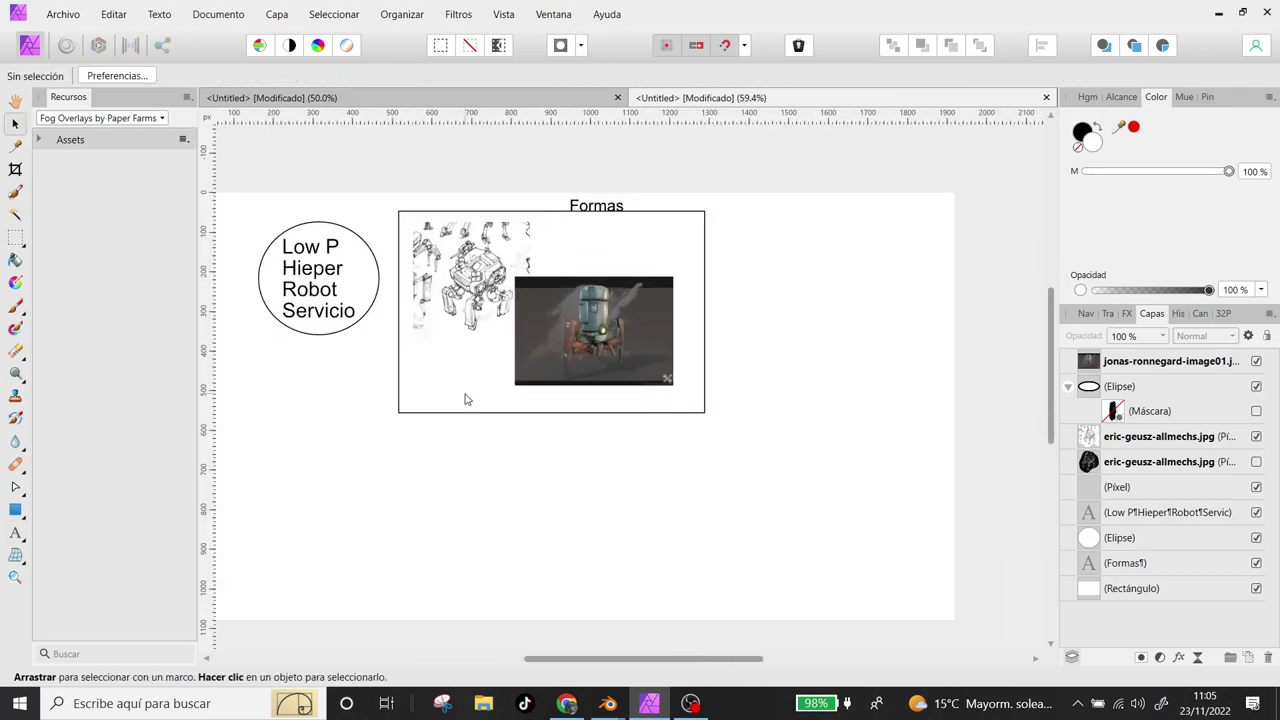
pyautogui.moveTo(533, 409); pyautogui.dragTo(590, 431)
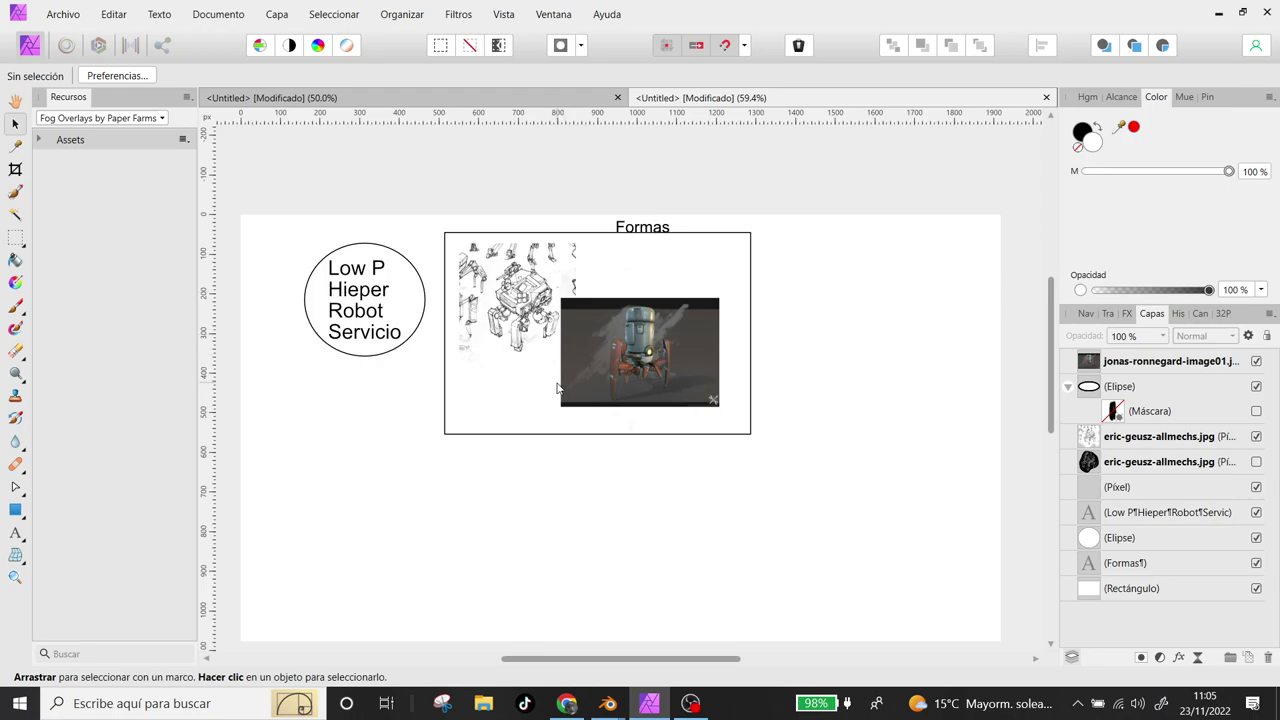
pyautogui.scroll(1, 557, 416)
pyautogui.scroll(1, 558, 420)
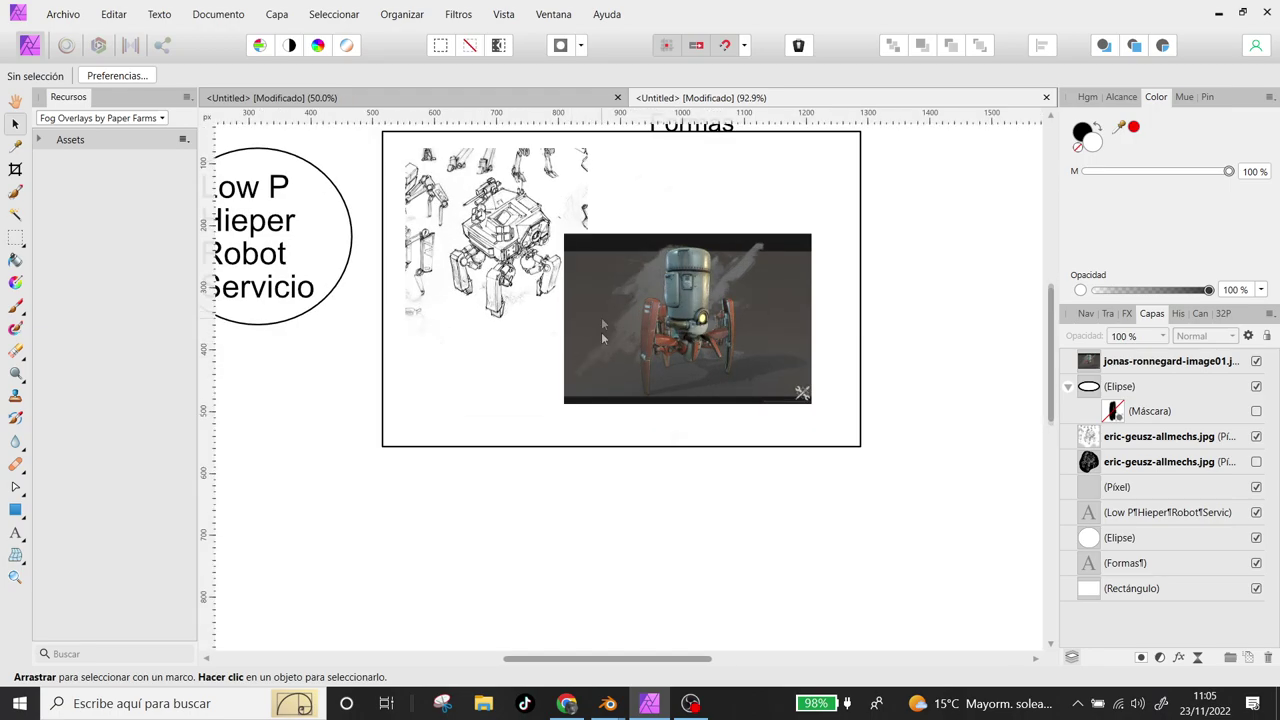
pyautogui.scroll(2, 601, 332)
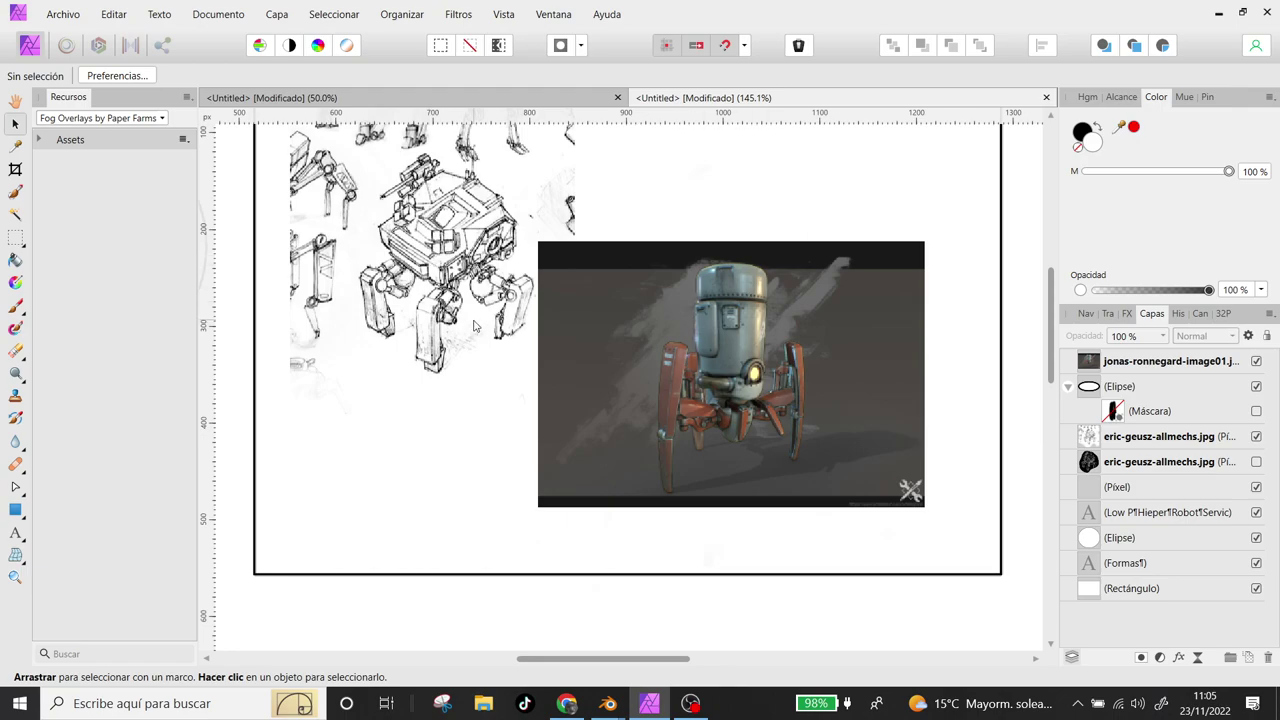
pyautogui.scroll(-5, 476, 326)
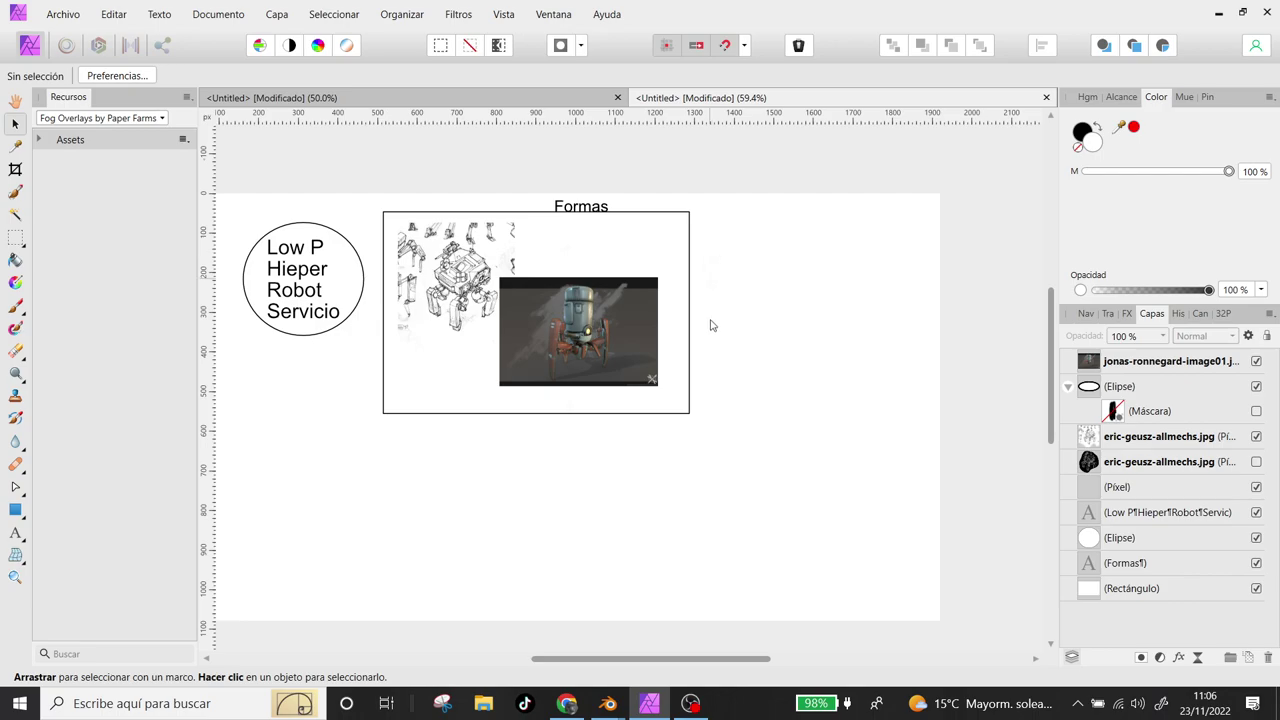
pyautogui.moveTo(709, 323); pyautogui.dragTo(573, 385)
# - Paste the 'Forma detalles' heading, shrink it to about 41.7 pt and place it right of Formas
pyautogui.hotkey('ctrl', 'v')
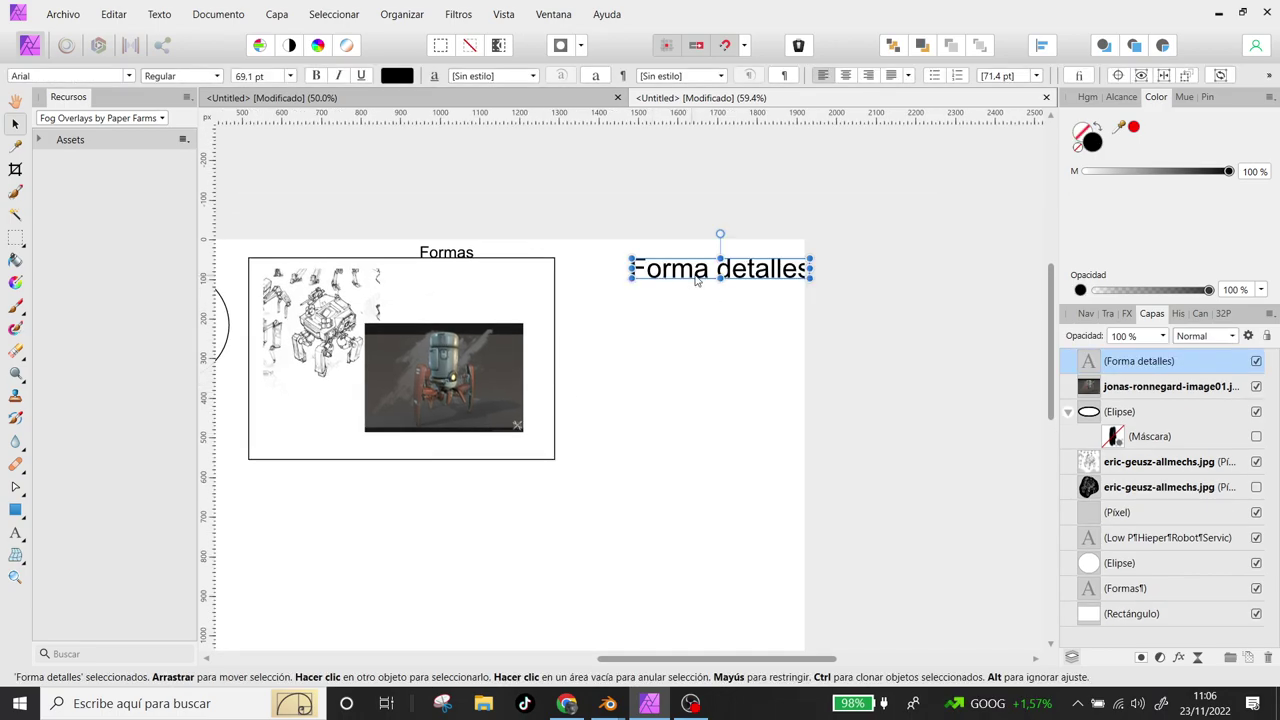
pyautogui.moveTo(728, 280); pyautogui.dragTo(697, 279)
pyautogui.moveTo(778, 259); pyautogui.dragTo(691, 267)
pyautogui.click(687, 326)
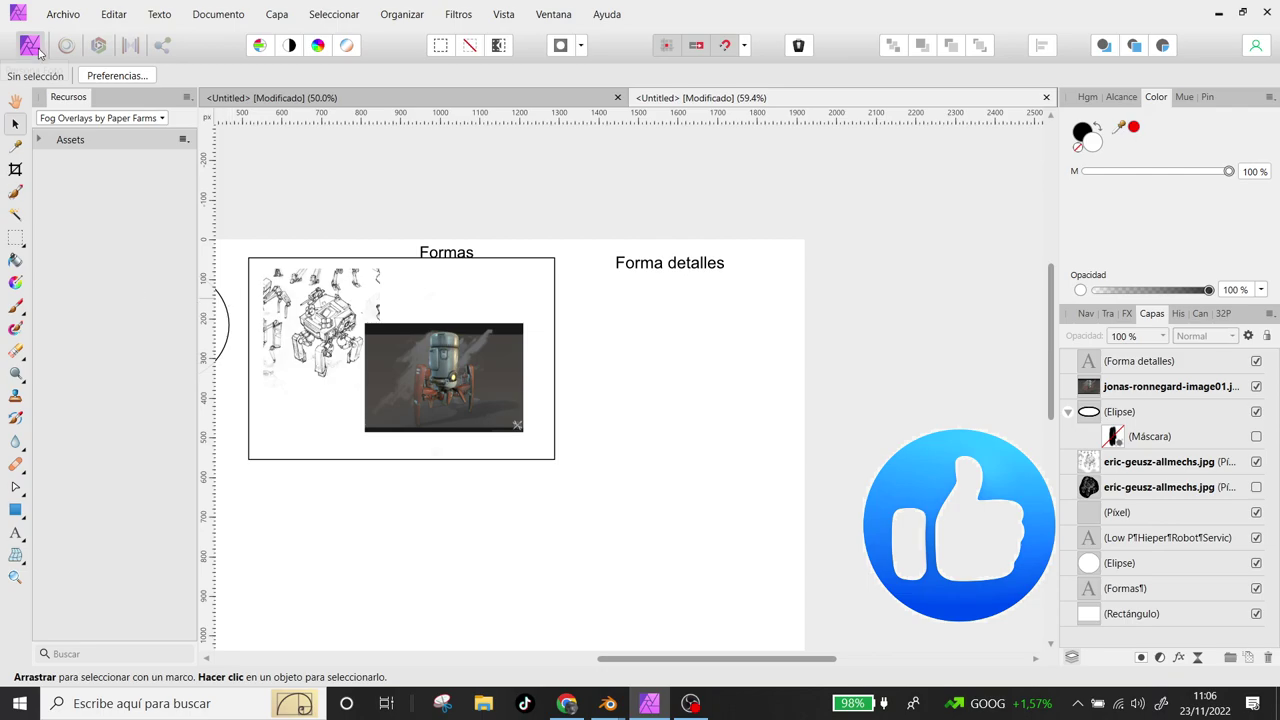
pyautogui.click(64, 17)
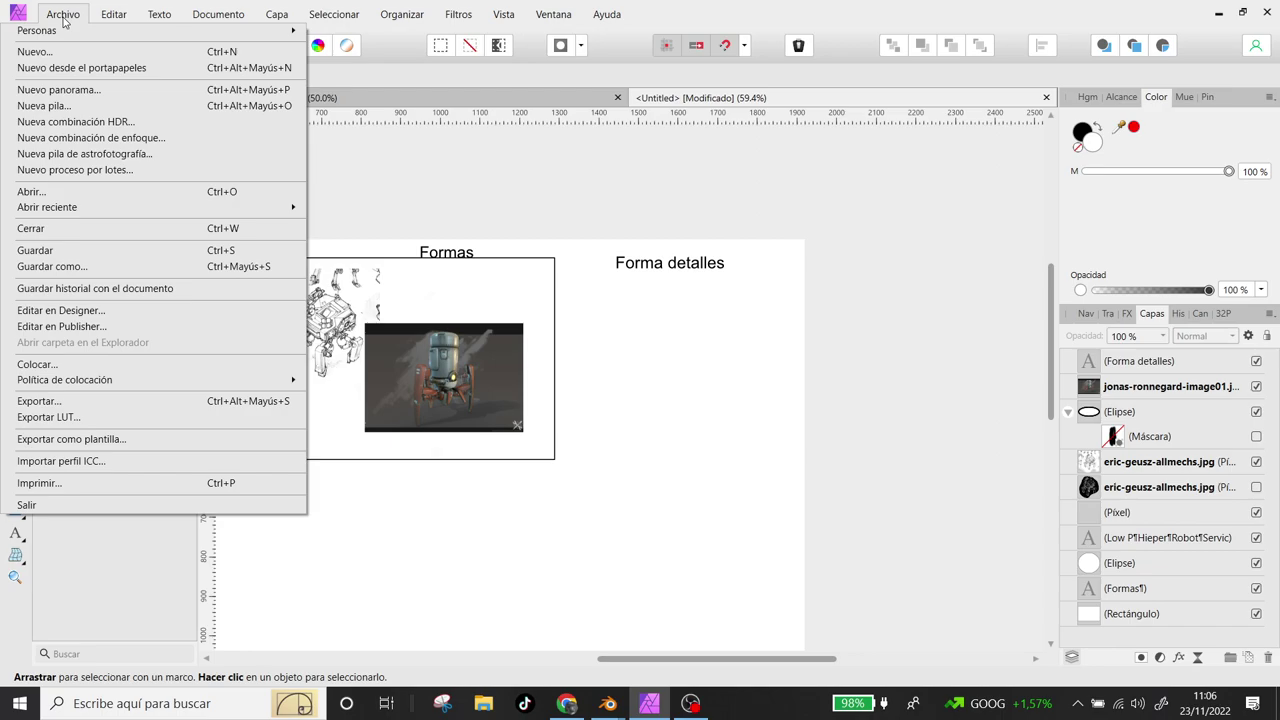
# - Place the leon-johnson gun image, scale it down, and move it under the Forma detalles heading
pyautogui.click(37, 364)
pyautogui.doubleClick(557, 232)
pyautogui.click(672, 360)
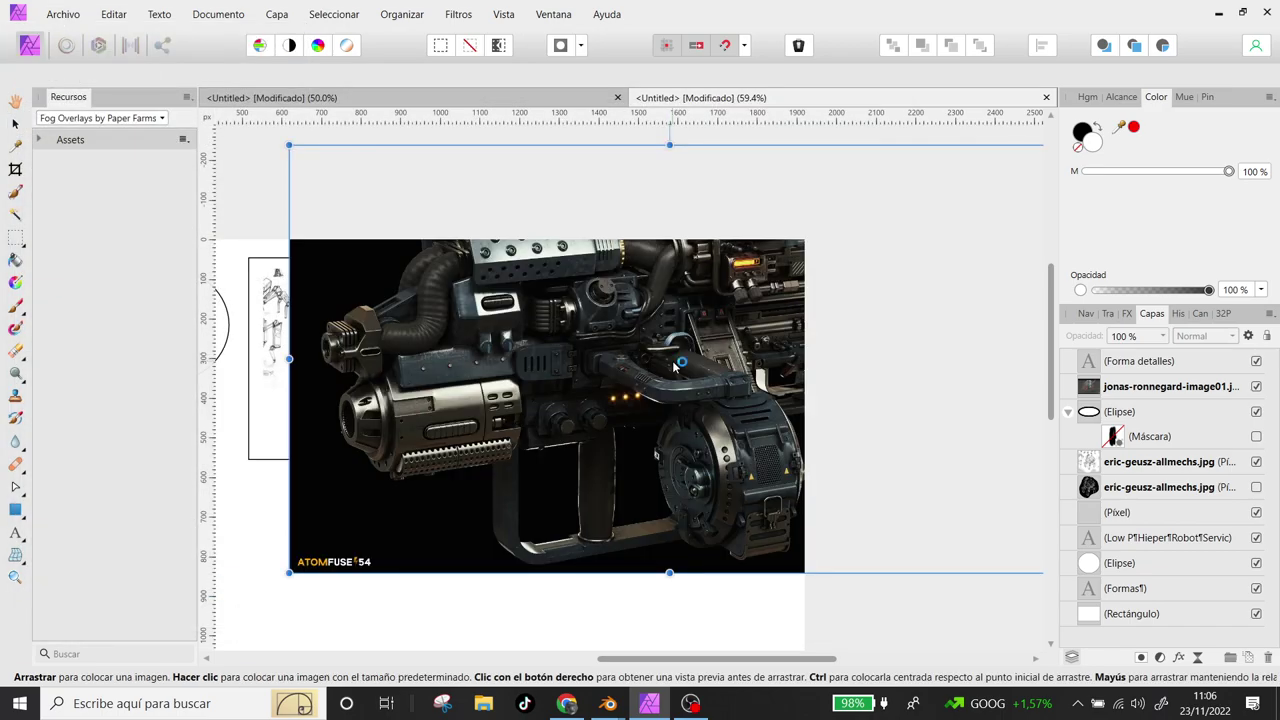
pyautogui.moveTo(289, 145); pyautogui.dragTo(679, 369)
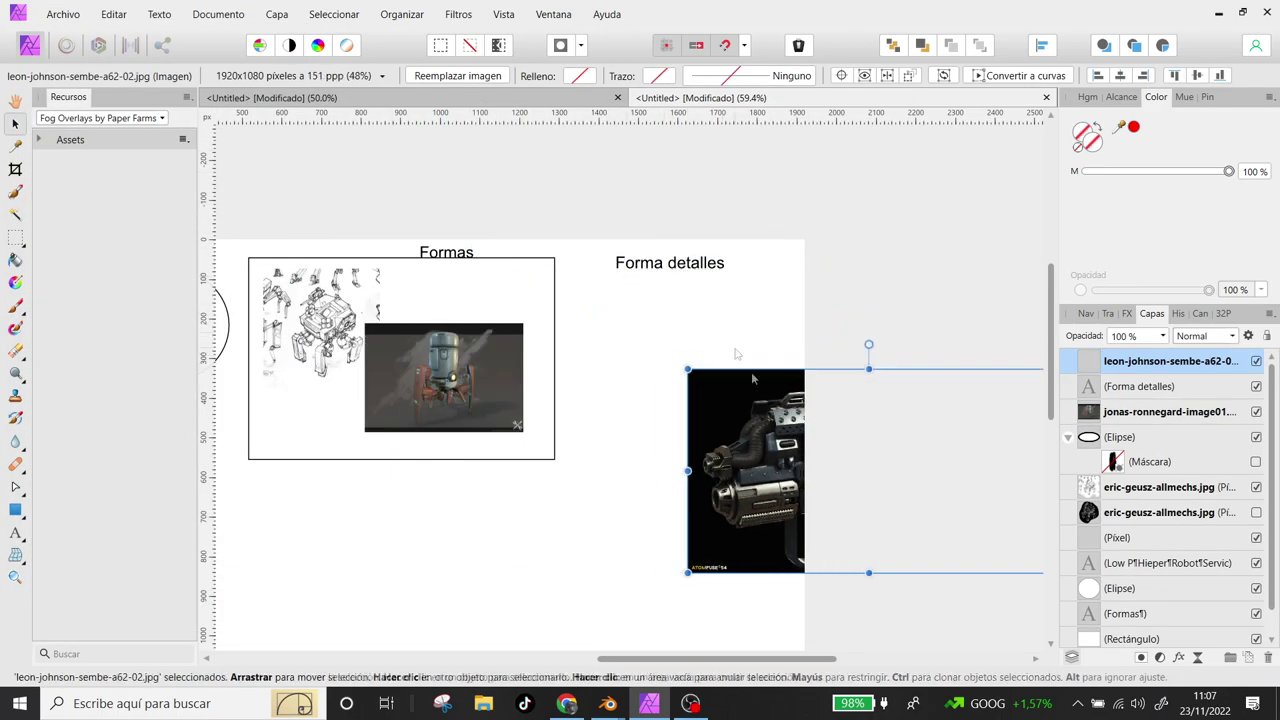
pyautogui.moveTo(756, 440); pyautogui.dragTo(520, 372)
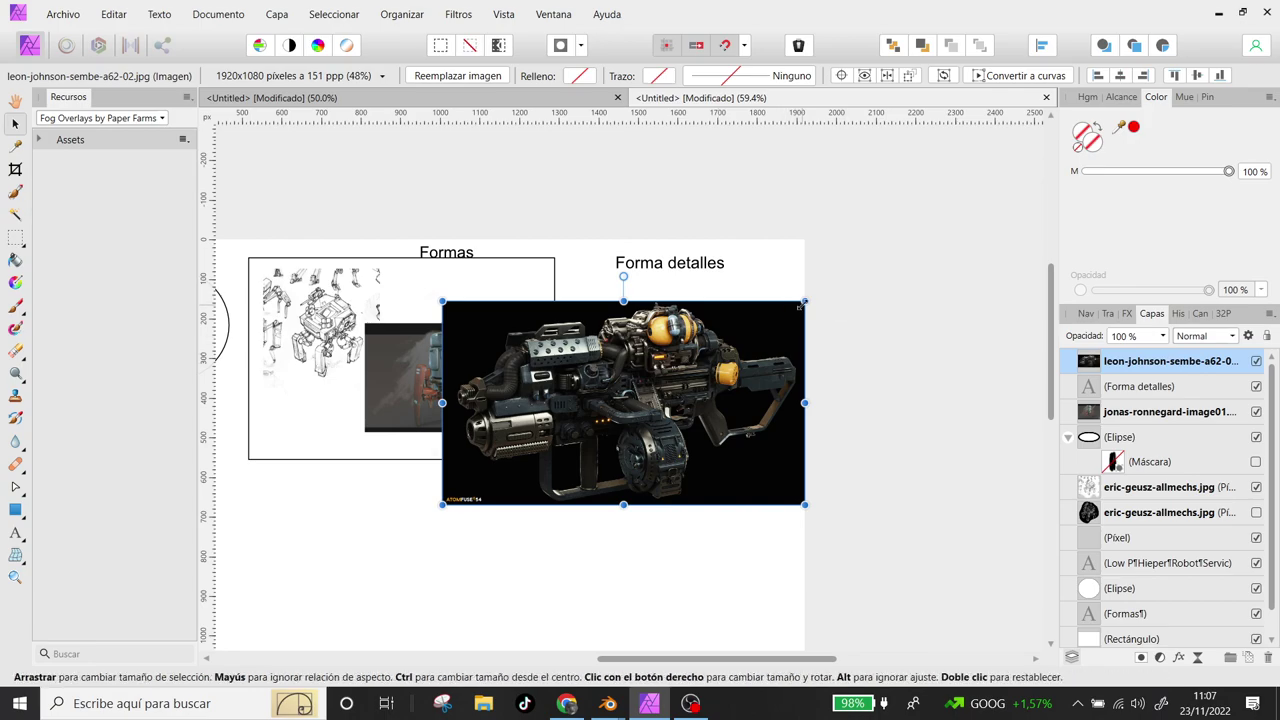
pyautogui.moveTo(807, 301); pyautogui.dragTo(609, 320)
pyautogui.moveTo(547, 445); pyautogui.dragTo(670, 352)
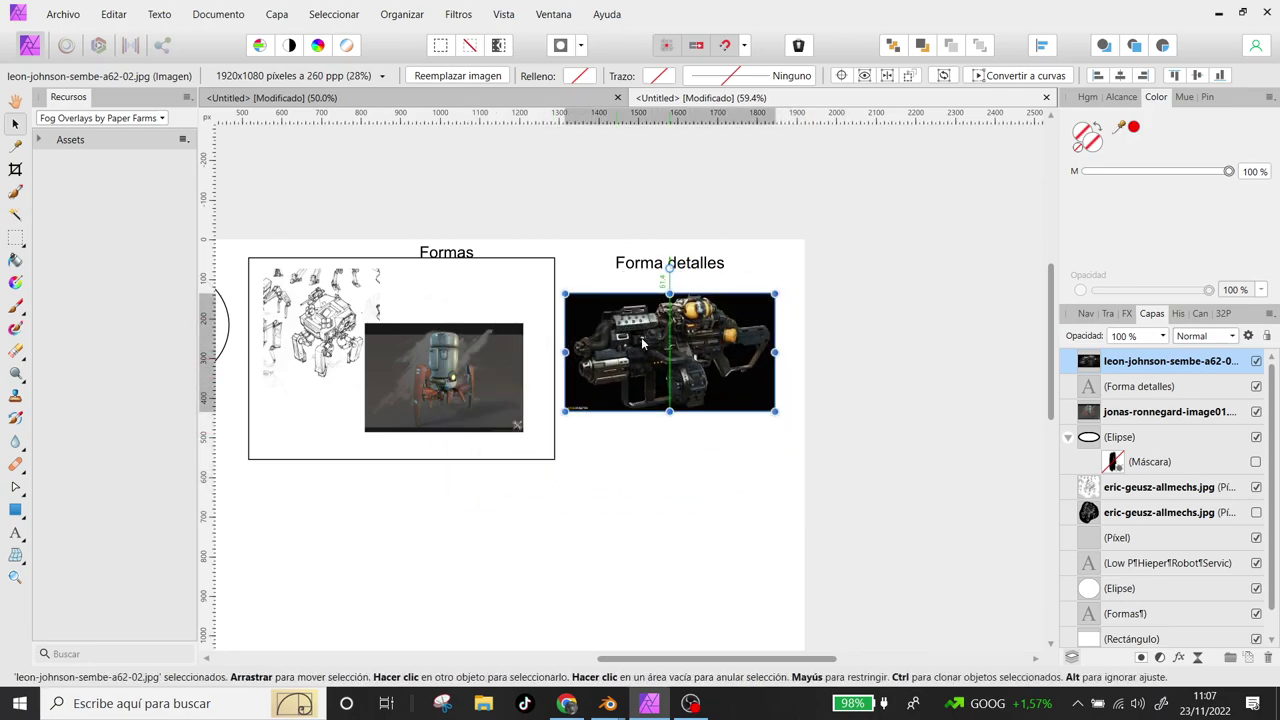
# - Shrink the gun image further to fit the section and settle it into place
pyautogui.scroll(2, 596, 378)
pyautogui.scroll(2, 560, 355)
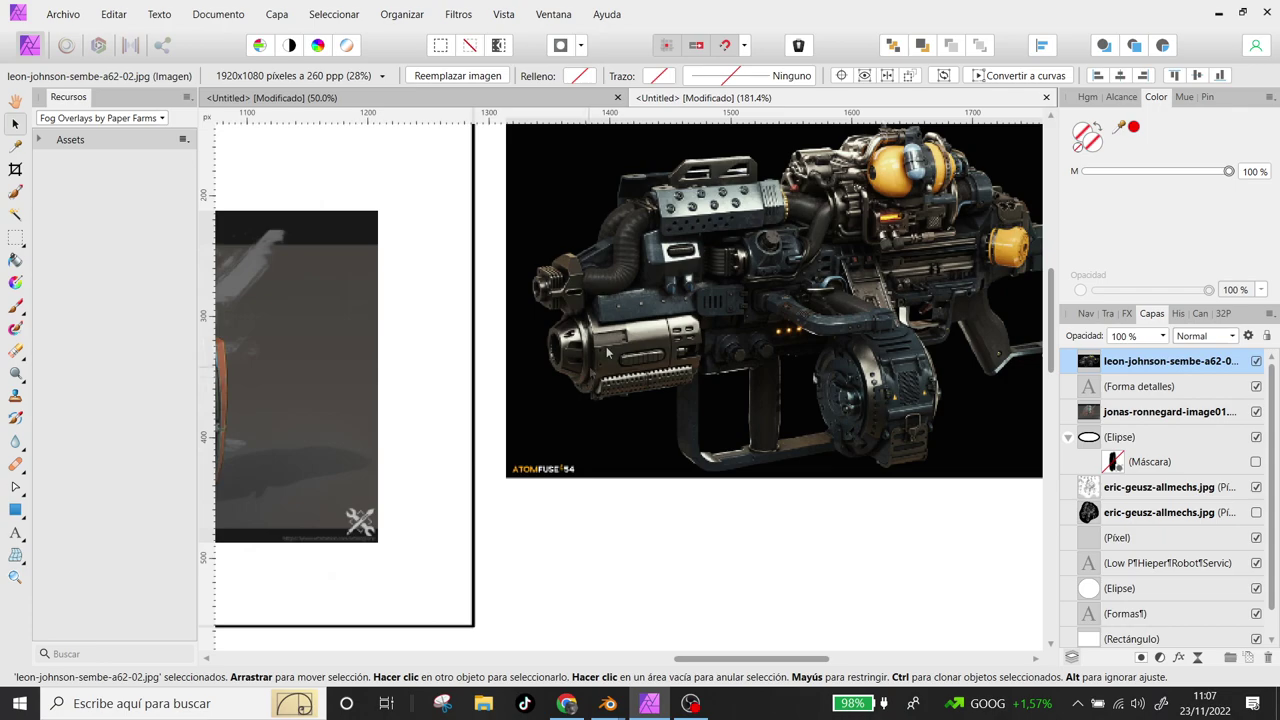
pyautogui.scroll(2, 520, 332)
pyautogui.scroll(1, 520, 332)
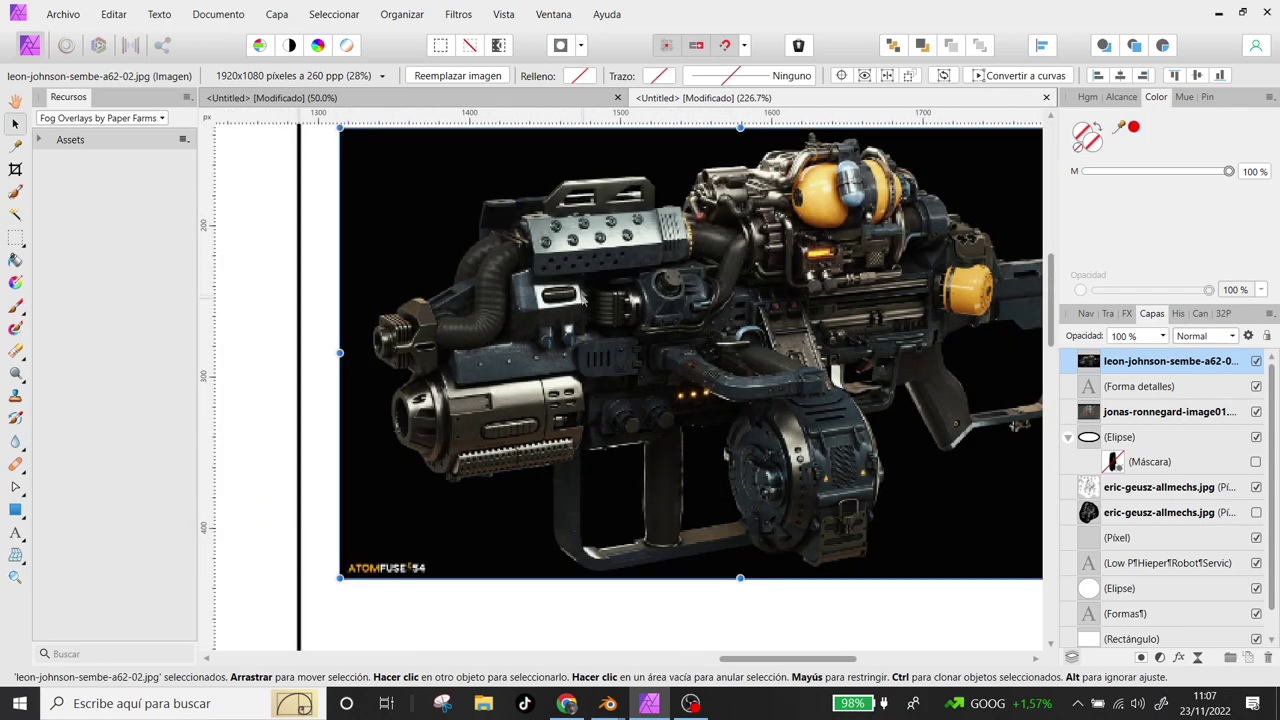
pyautogui.scroll(-4, 550, 402)
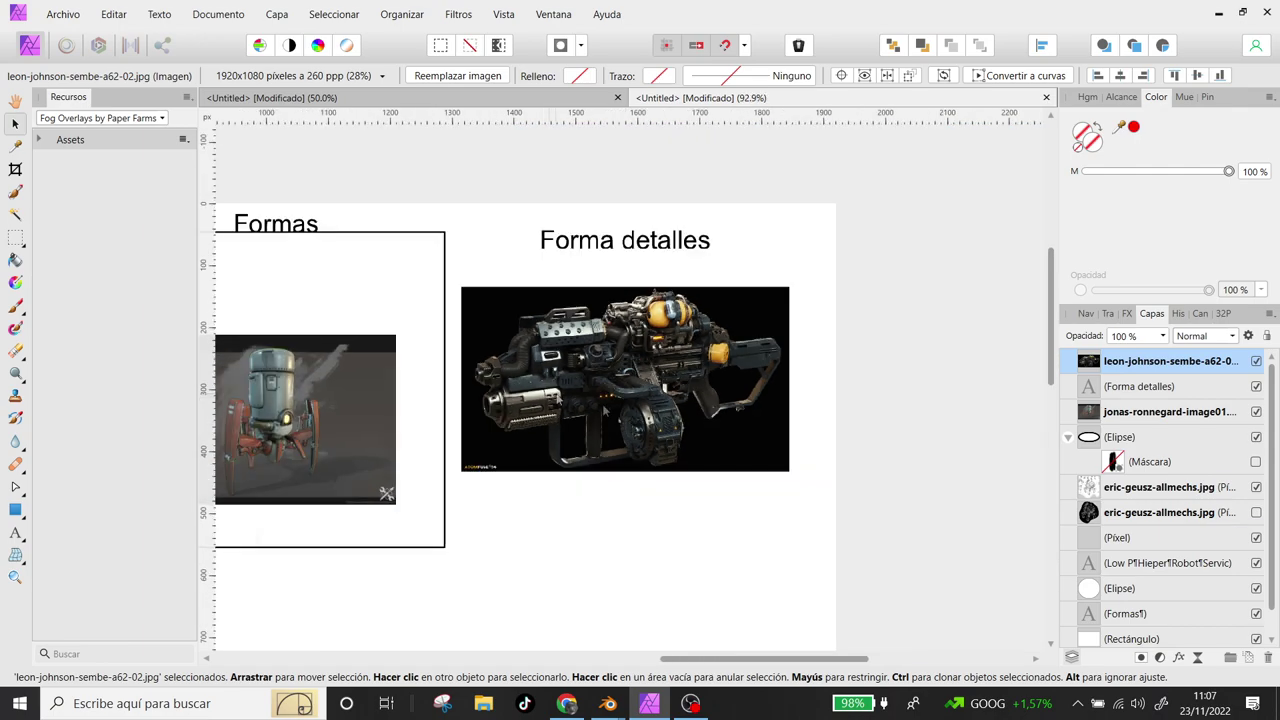
pyautogui.moveTo(786, 470); pyautogui.dragTo(734, 434)
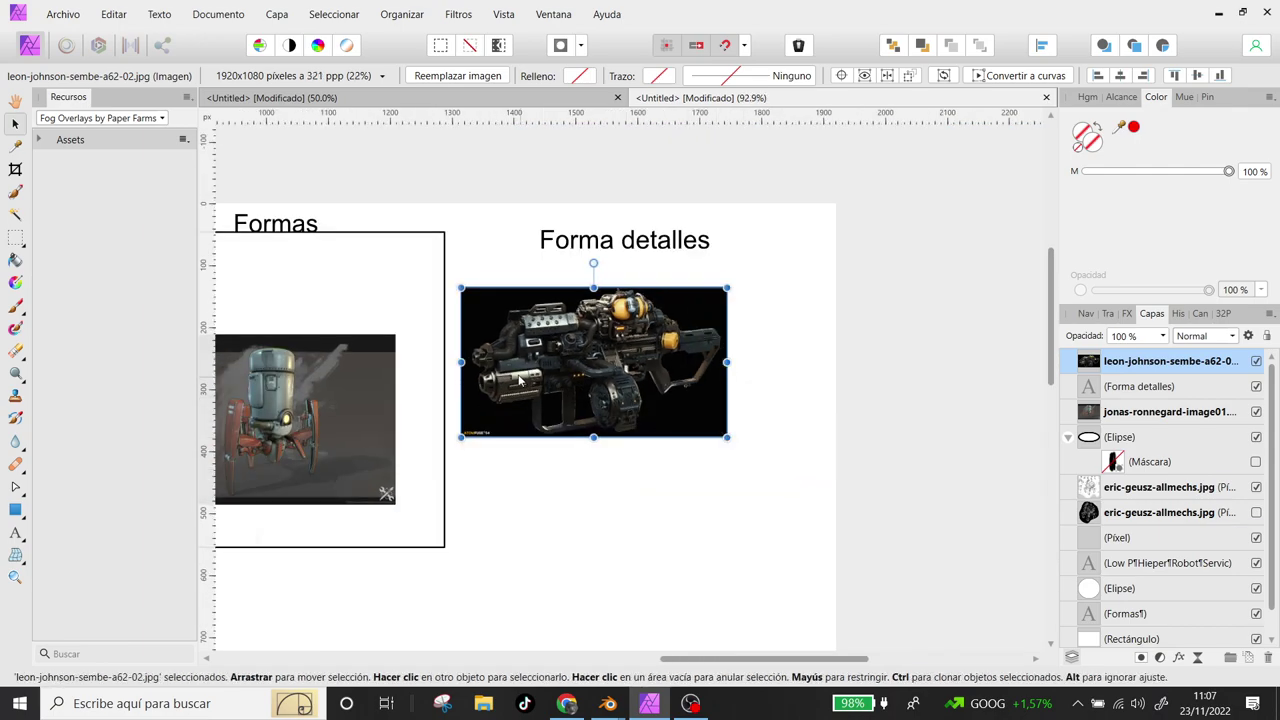
pyautogui.moveTo(521, 384); pyautogui.dragTo(542, 370)
pyautogui.scroll(5, 541, 370)
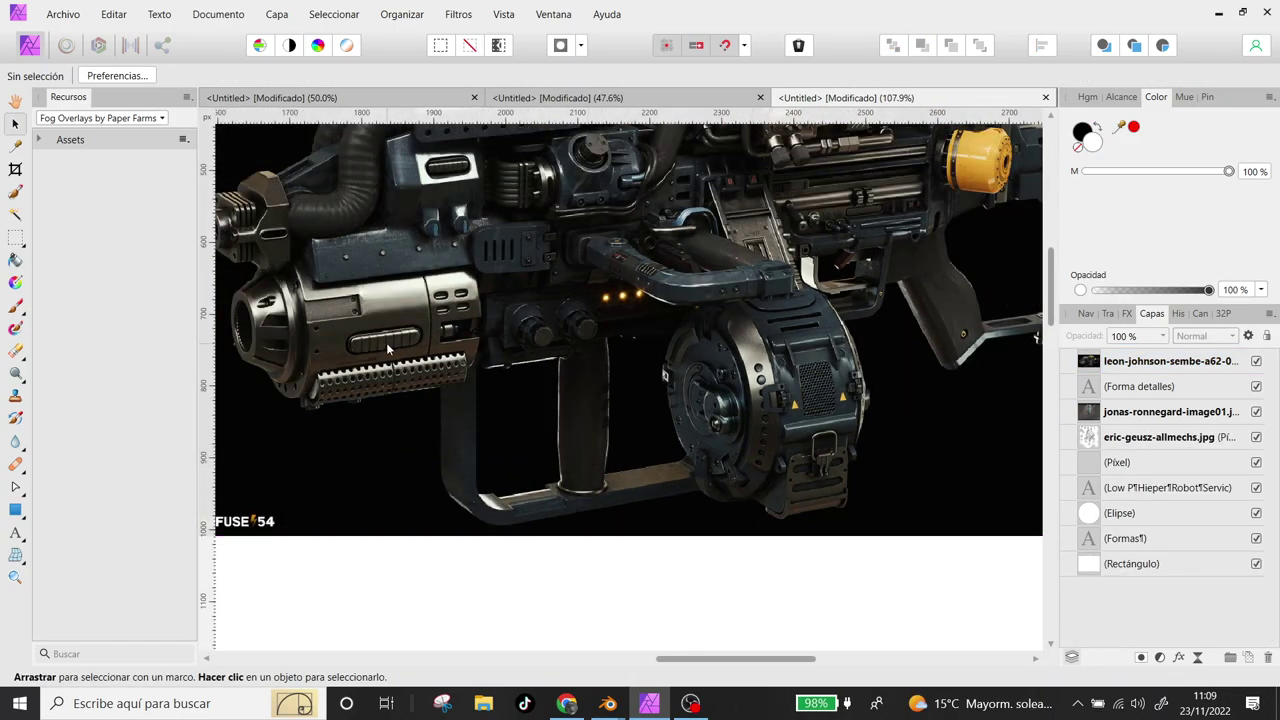
pyautogui.scroll(2, 582, 295)
pyautogui.hscroll(-3, 582, 295)
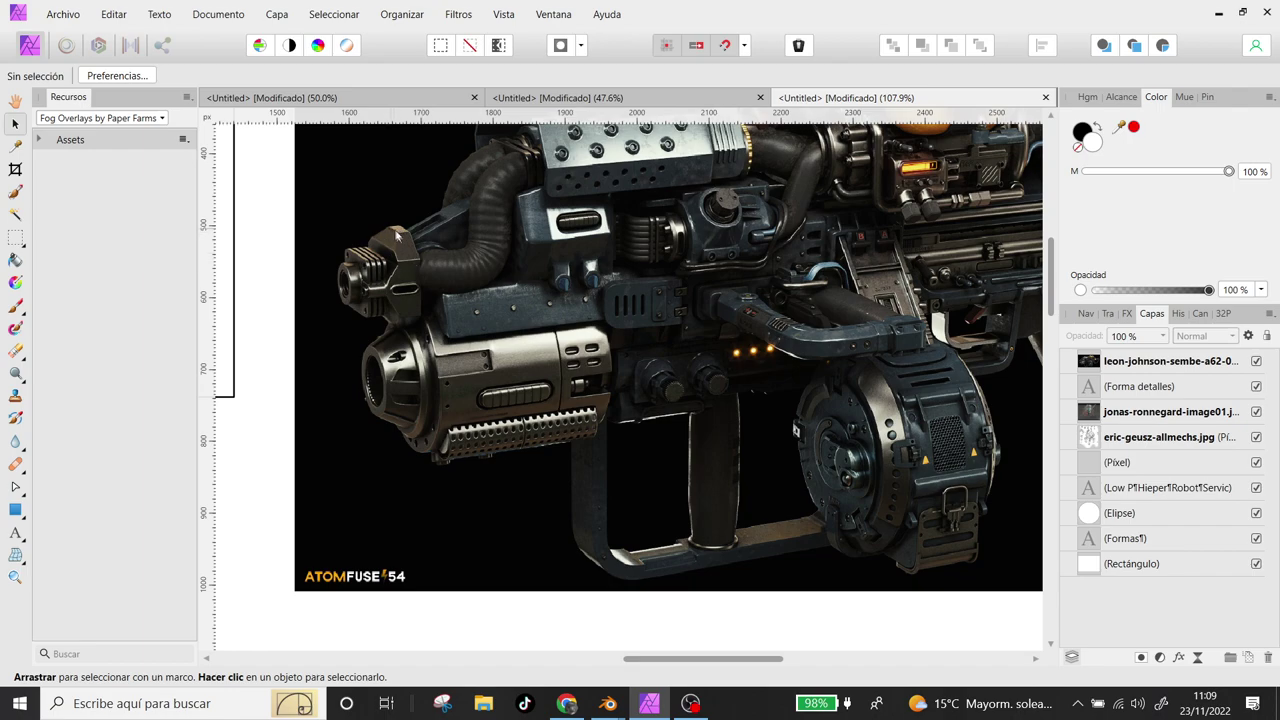
pyautogui.scroll(-5, 863, 334)
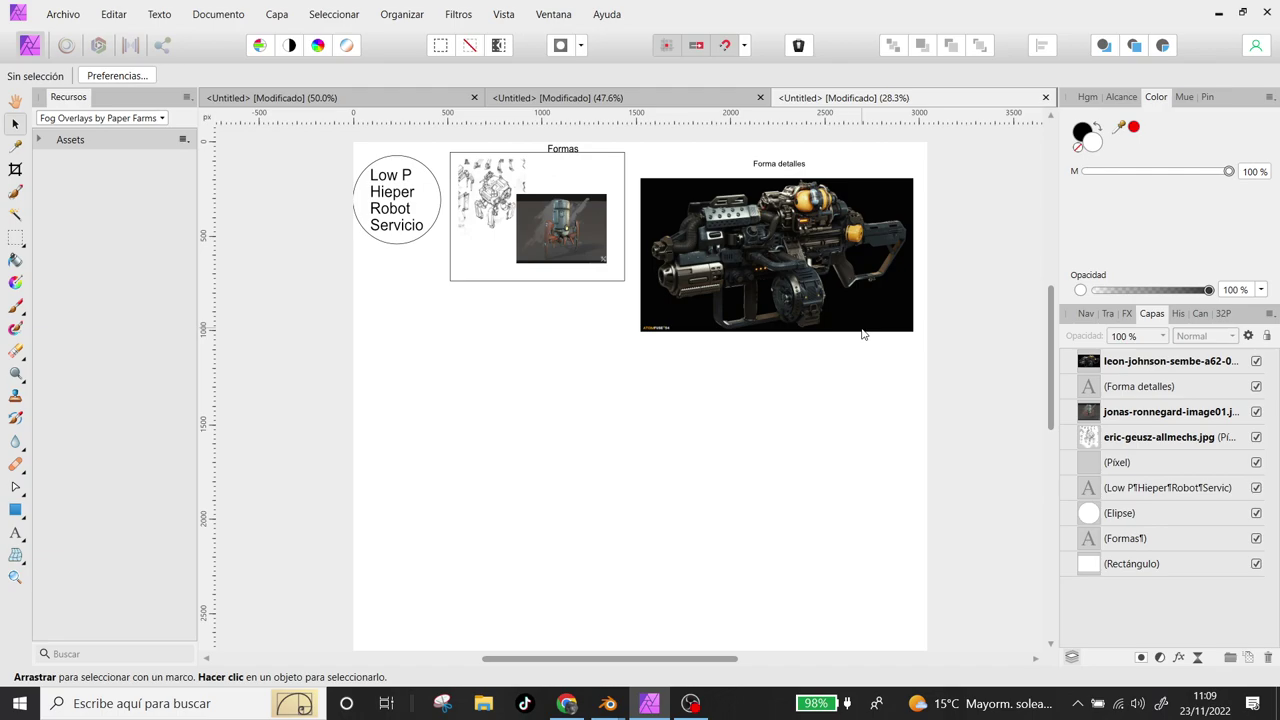
# - Switch to Chrome to view the ArtStation Optimus Prime robot artwork
pyautogui.hscroll(-2, 634, 382)
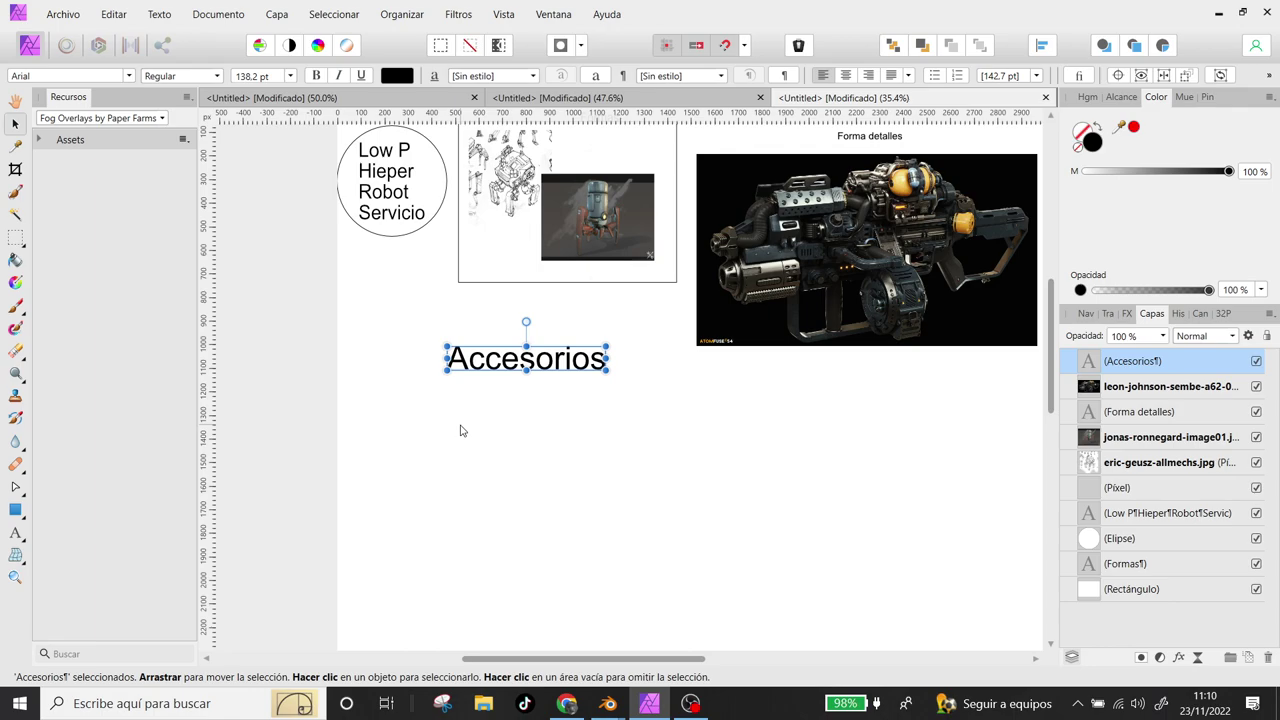
pyautogui.click(649, 703)
pyautogui.scroll(-2, 739, 329)
pyautogui.scroll(3, 740, 335)
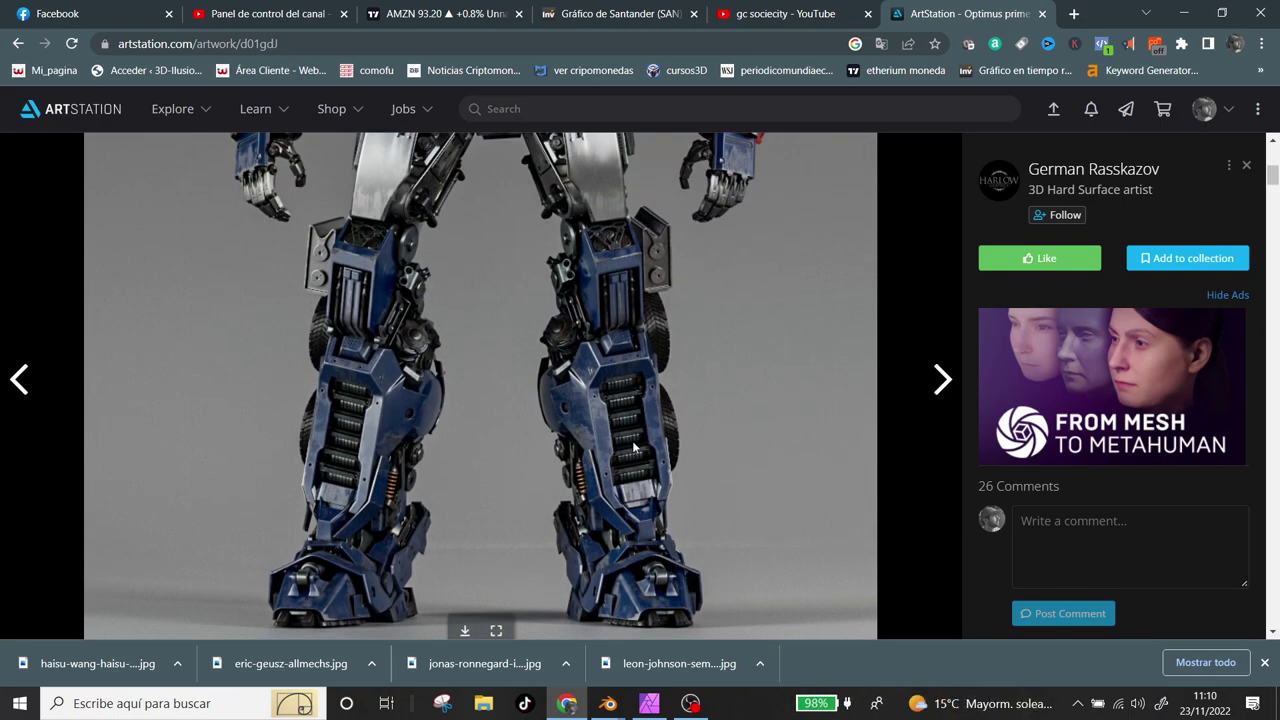
# - Scroll up through the ArtStation robot artwork page
pyautogui.scroll(5, 640, 475)
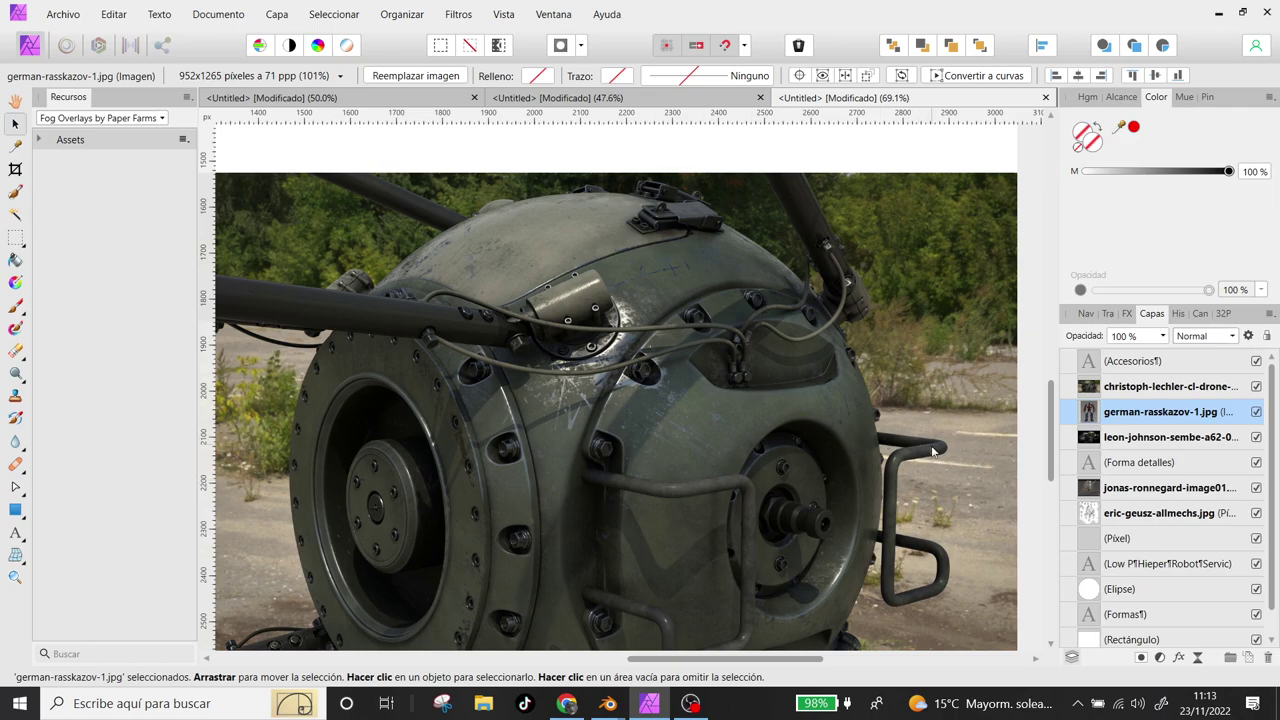
# - Scroll down the board to the Accesorios section and select the drone photo
pyautogui.scroll(-1, 796, 387)
pyautogui.scroll(-1, 793, 382)
pyautogui.scroll(1, 548, 258)
pyautogui.scroll(1, 562, 259)
pyautogui.scroll(-3, 638, 387)
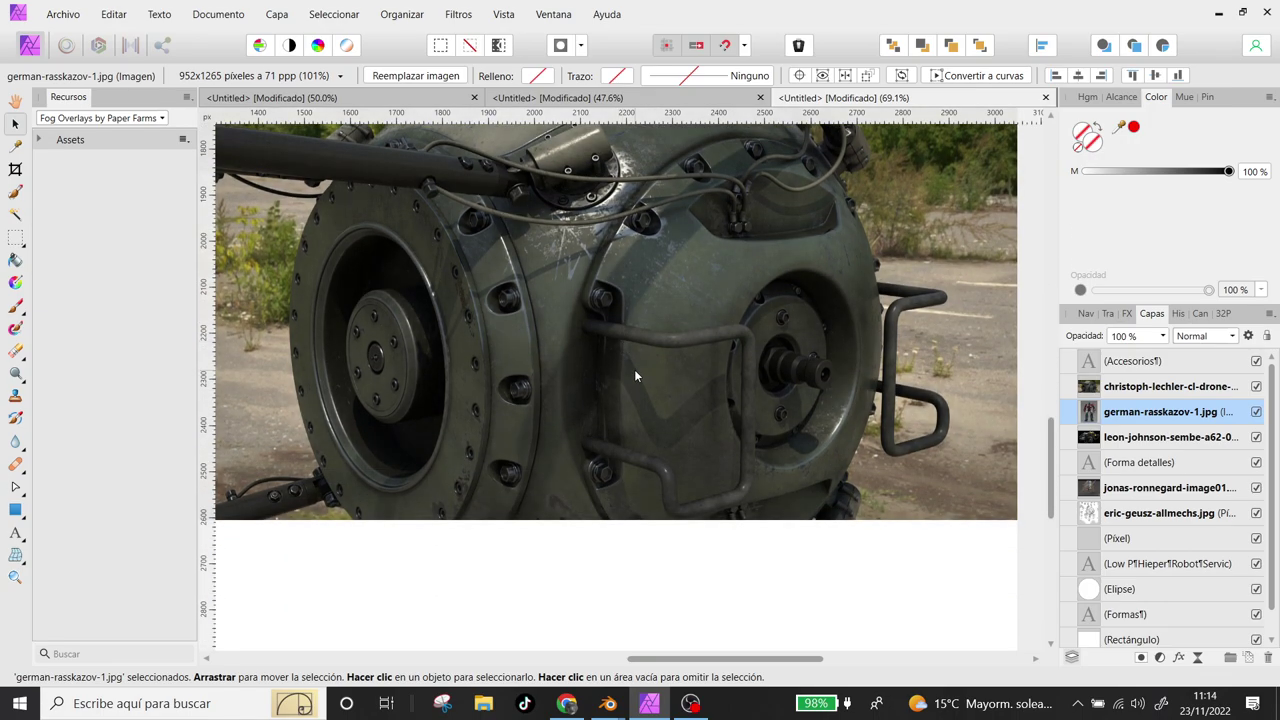
pyautogui.scroll(-2, 634, 377)
pyautogui.scroll(-1, 634, 377)
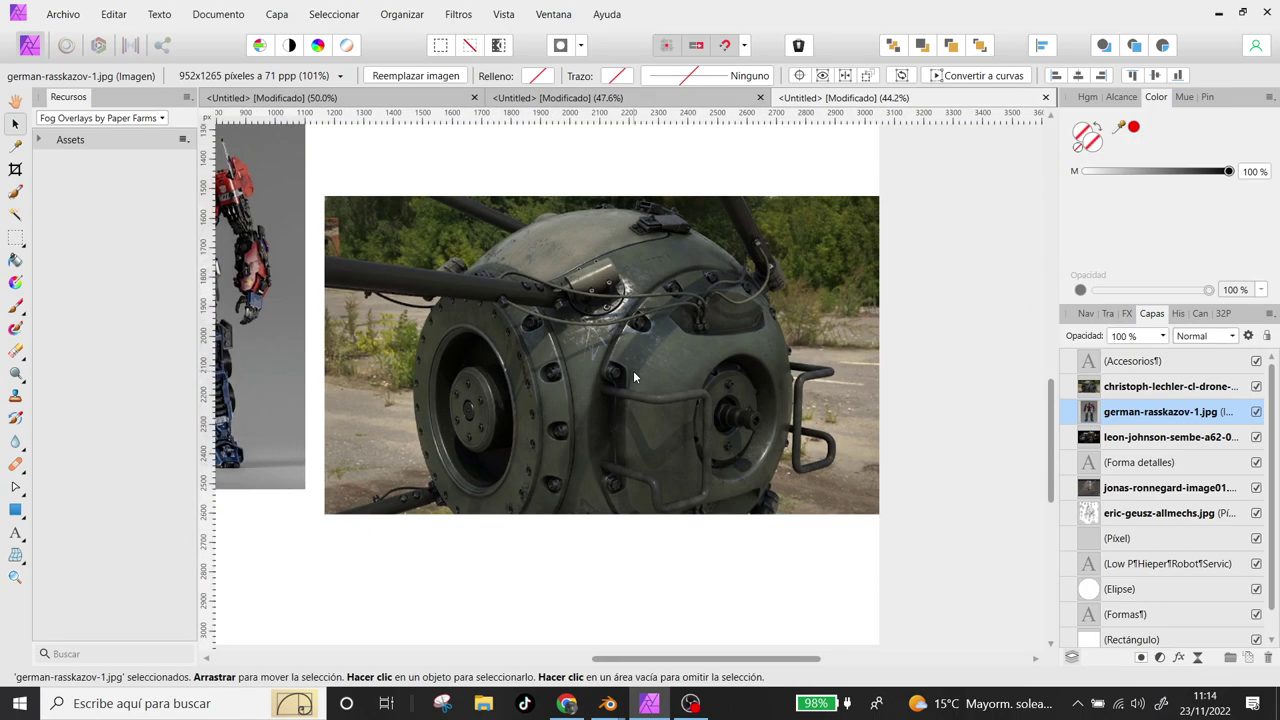
pyautogui.scroll(-3, 633, 377)
pyautogui.scroll(-1, 633, 377)
pyautogui.click(638, 377)
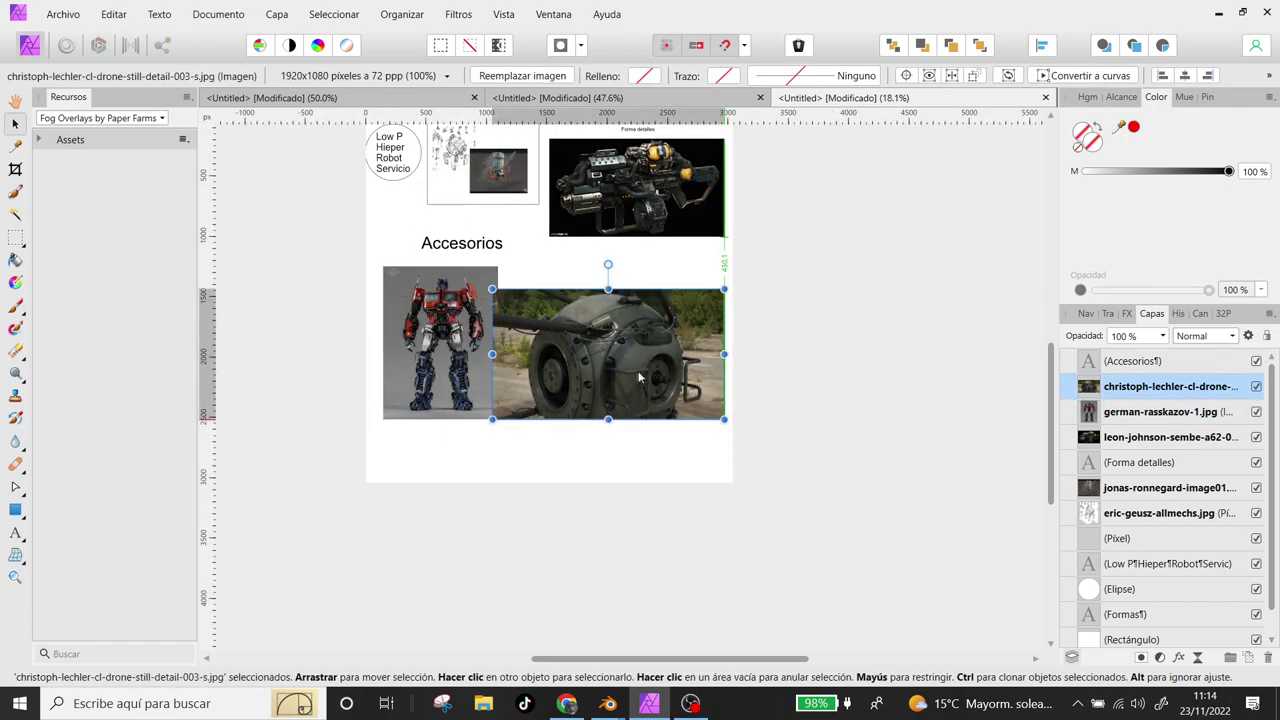
# - Pan over the robot render from head to legs, fit the page, and select the render
pyautogui.scroll(4, 461, 362)
pyautogui.scroll(2, 459, 330)
pyautogui.scroll(2, 457, 291)
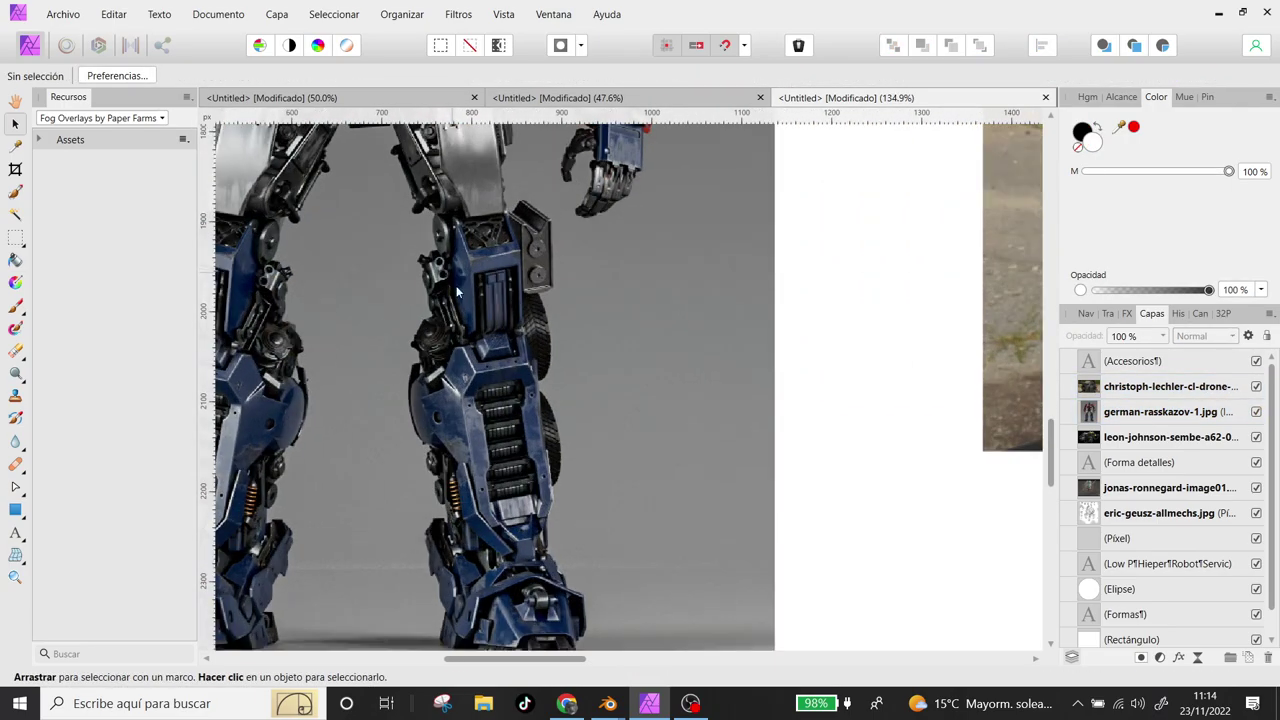
pyautogui.scroll(3, 457, 291)
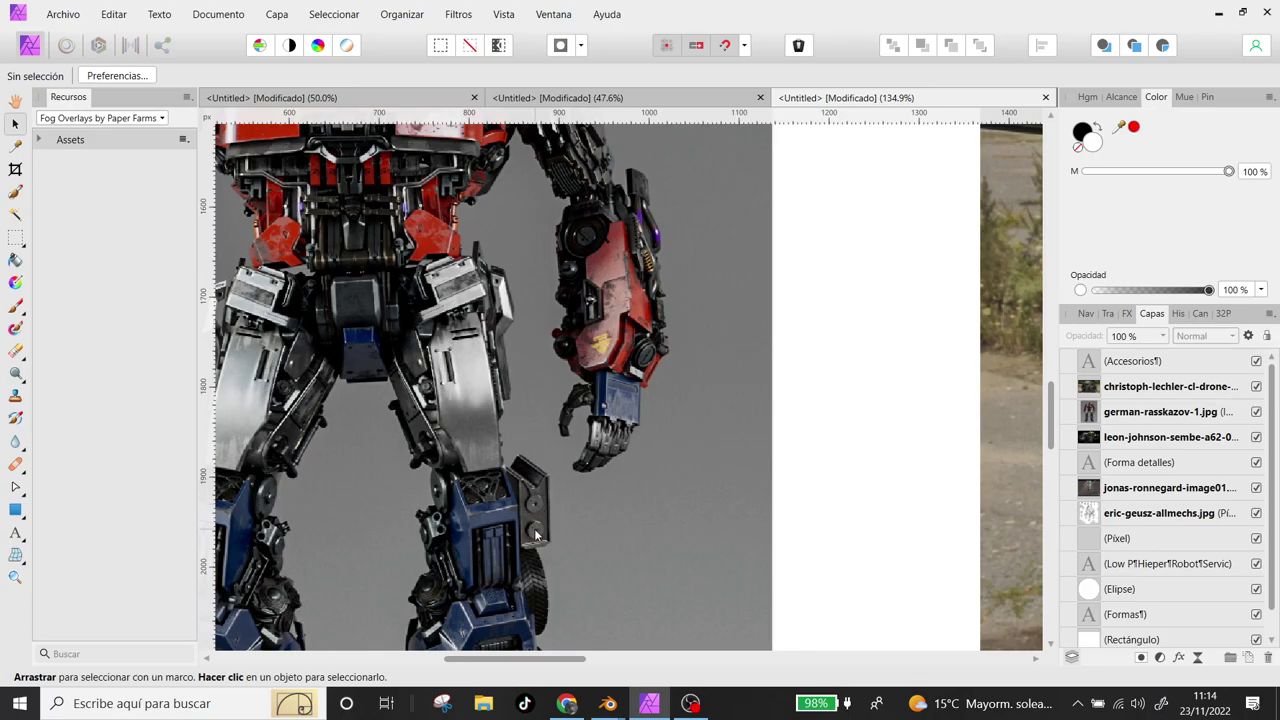
pyautogui.moveTo(551, 316); pyautogui.dragTo(563, 543)
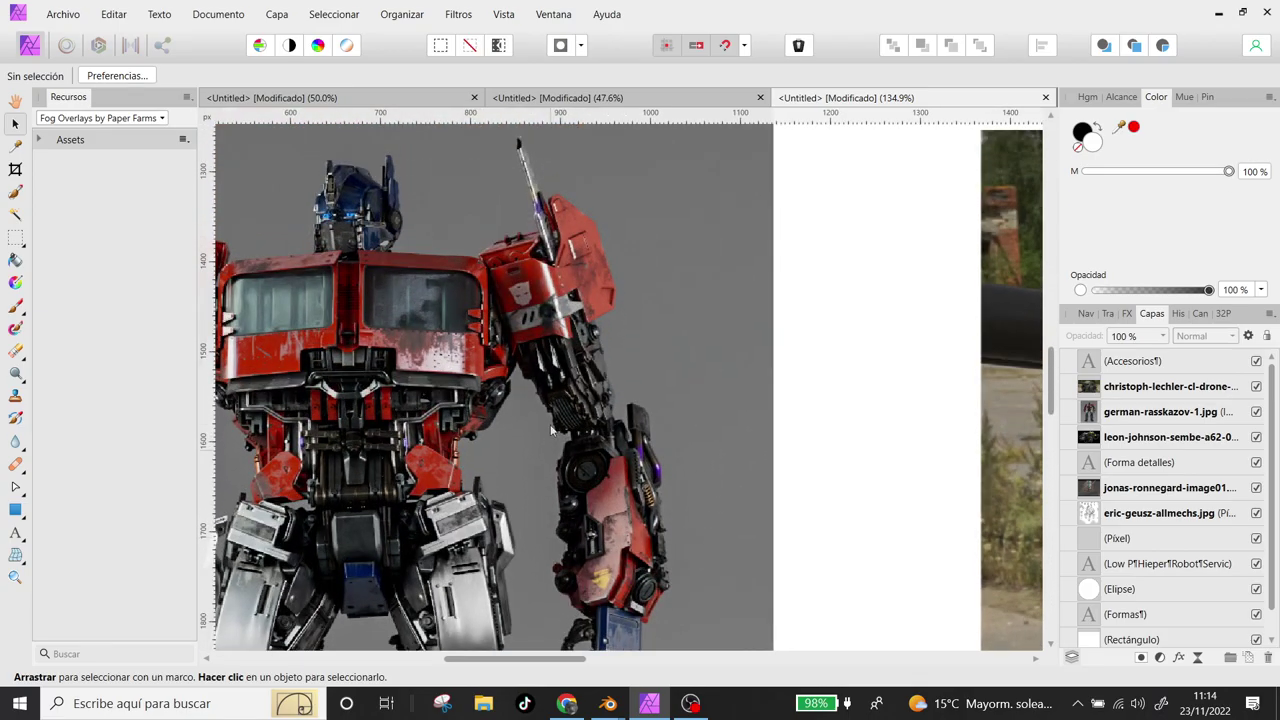
pyautogui.moveTo(552, 429)
pyautogui.mouseDown()
pyautogui.moveTo(800, 229)
pyautogui.moveTo(583, 89)
pyautogui.mouseUp()
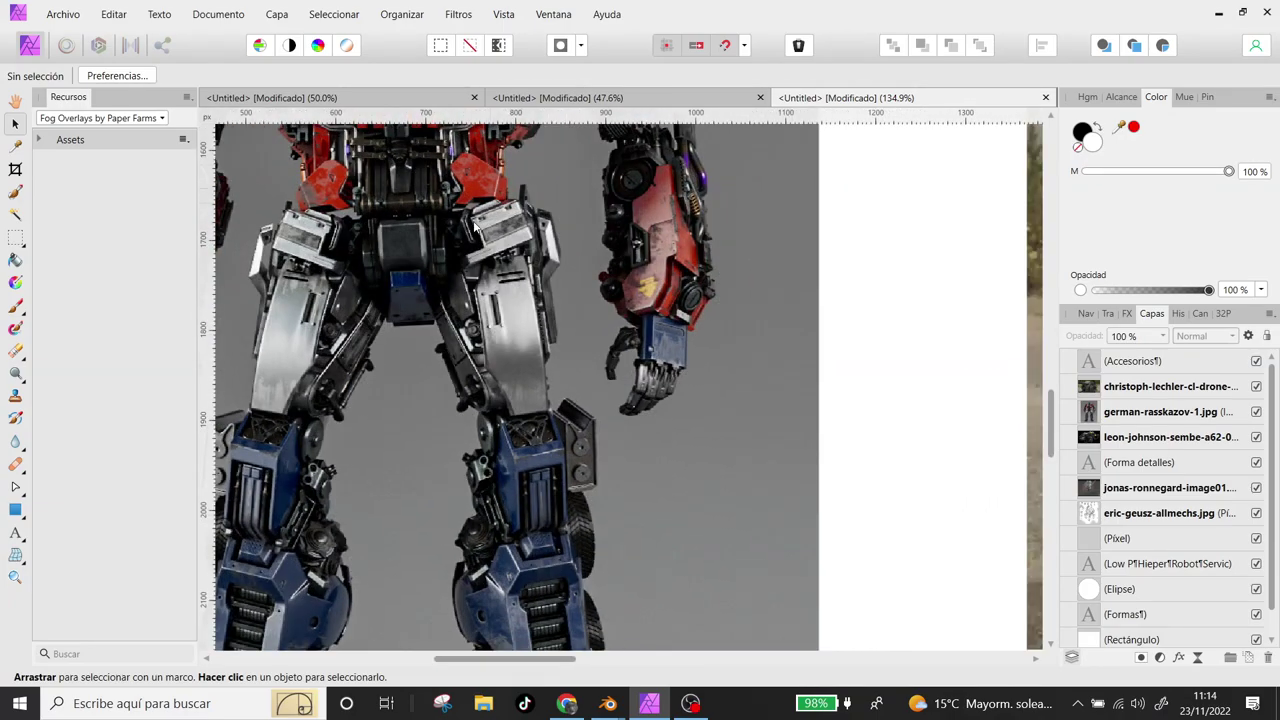
pyautogui.hotkey('ctrl', '0')
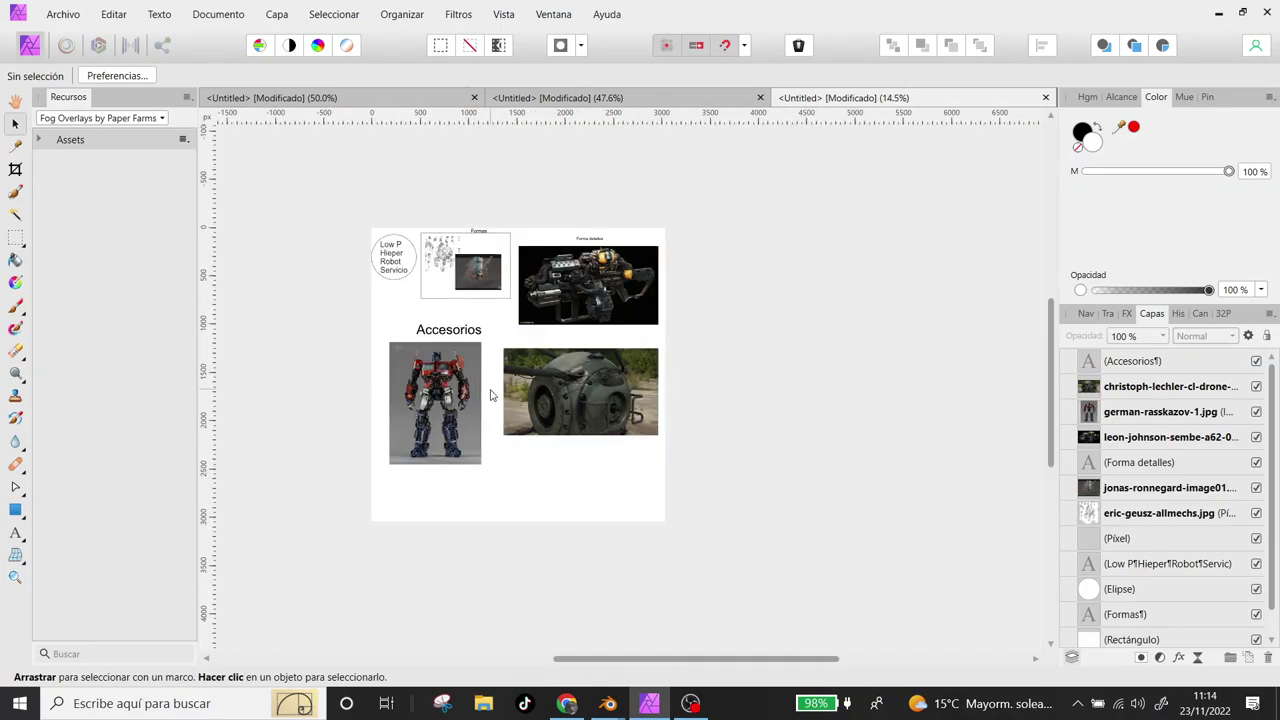
pyautogui.click(437, 405)
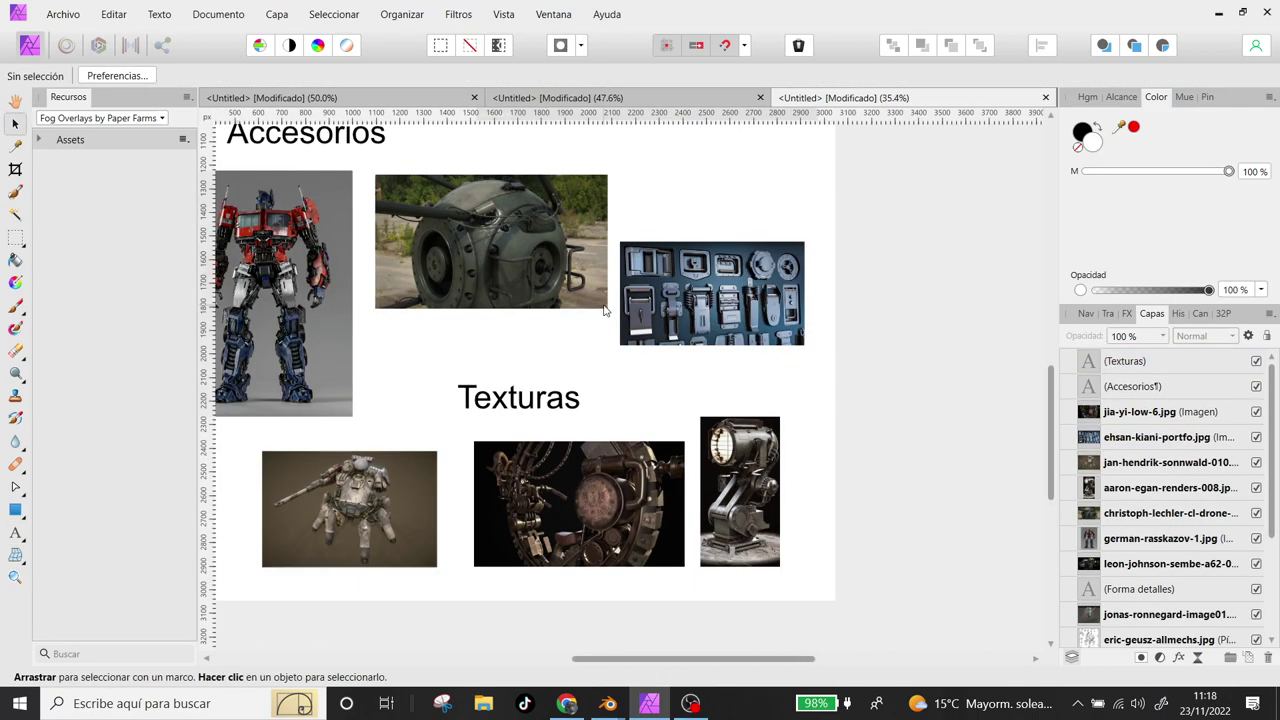
# - Review the Accesorios and Texturas sections and select an image in the Texturas row
pyautogui.scroll(3, 604, 311)
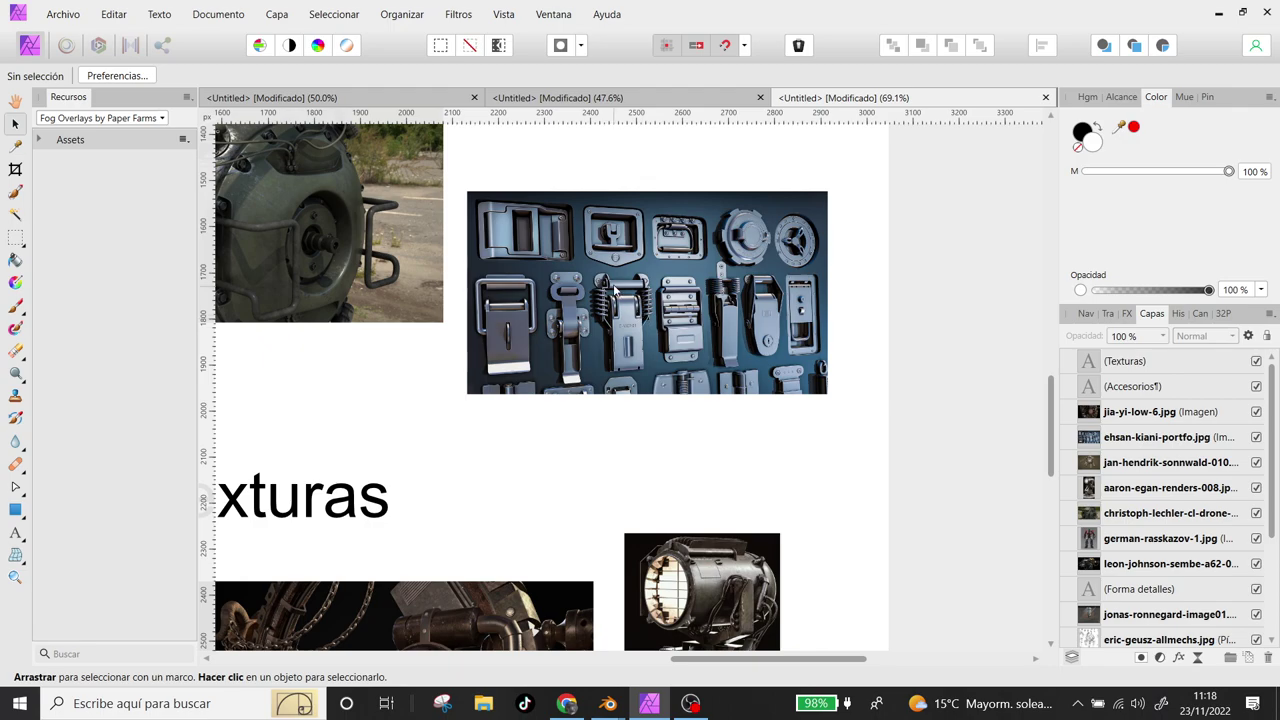
pyautogui.scroll(4, 527, 313)
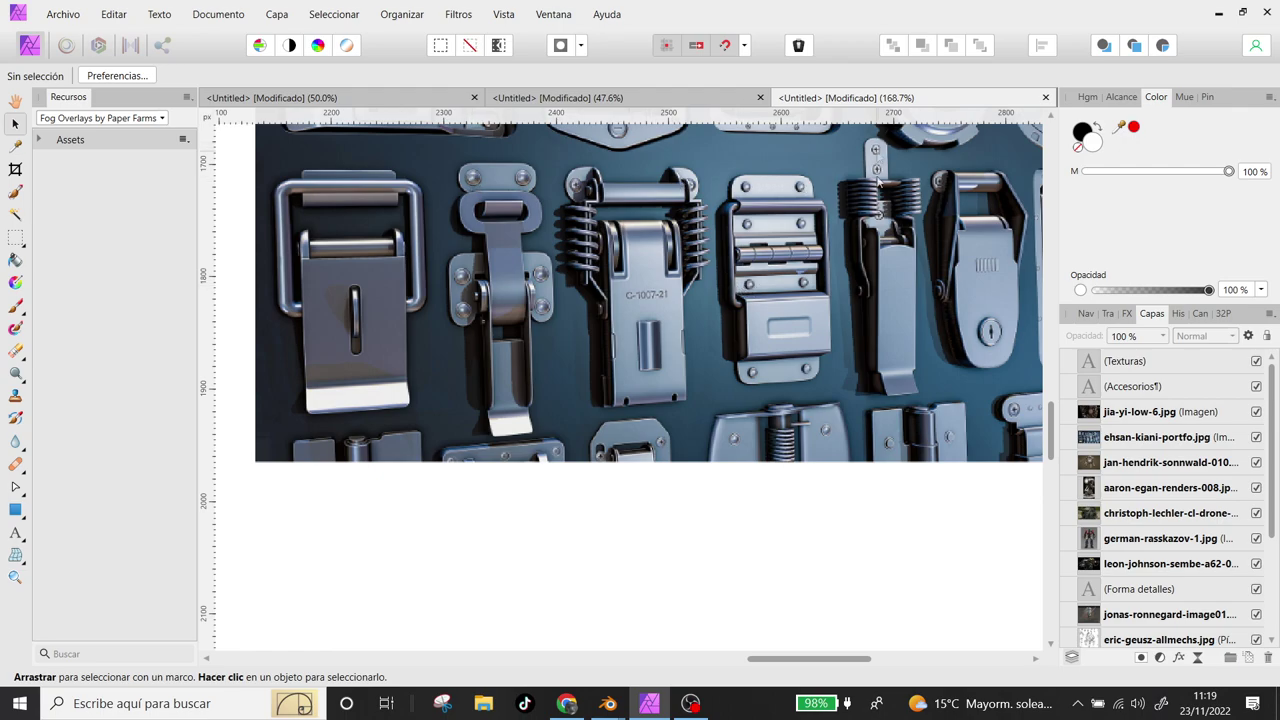
pyautogui.scroll(-5, 795, 335)
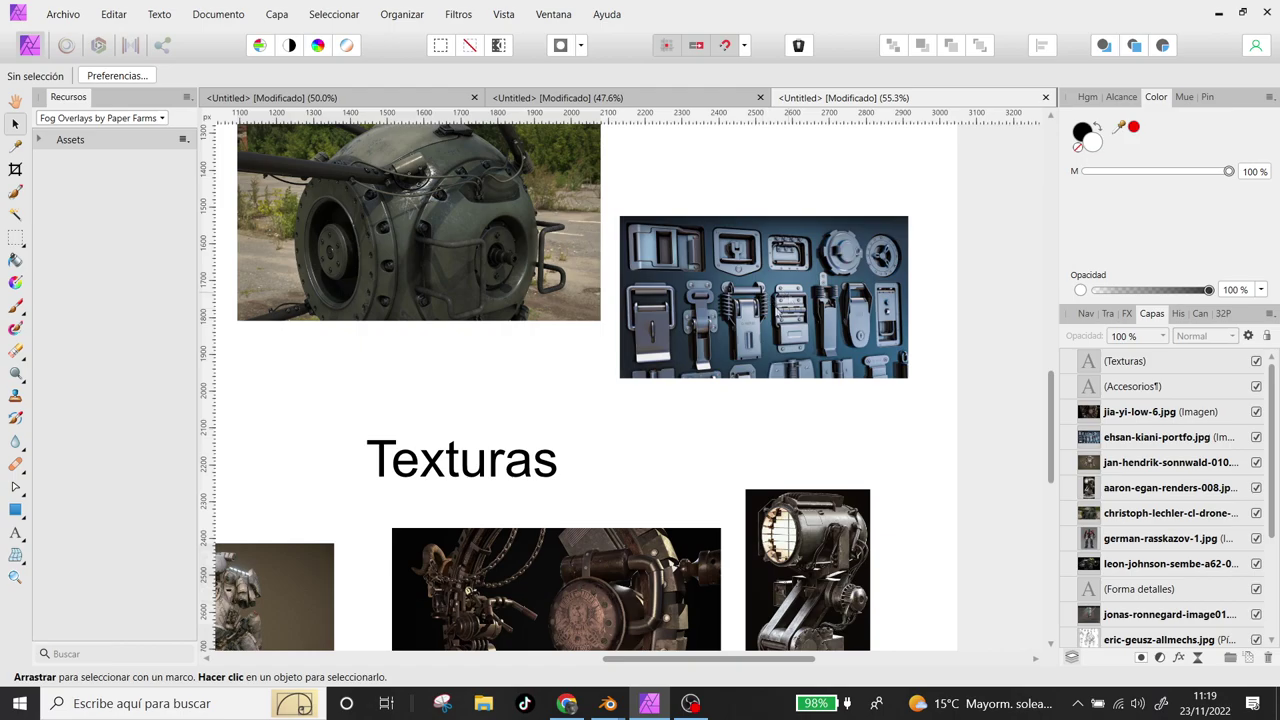
pyautogui.scroll(-4, 737, 325)
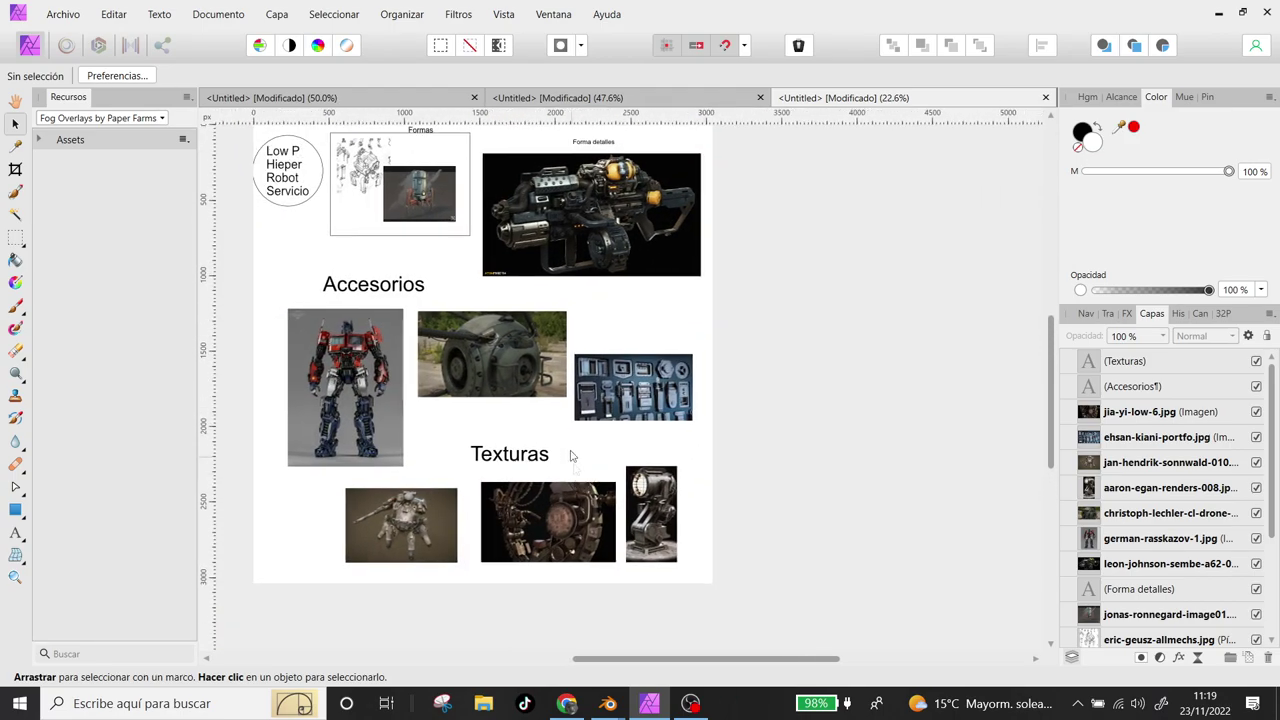
pyautogui.scroll(4, 624, 366)
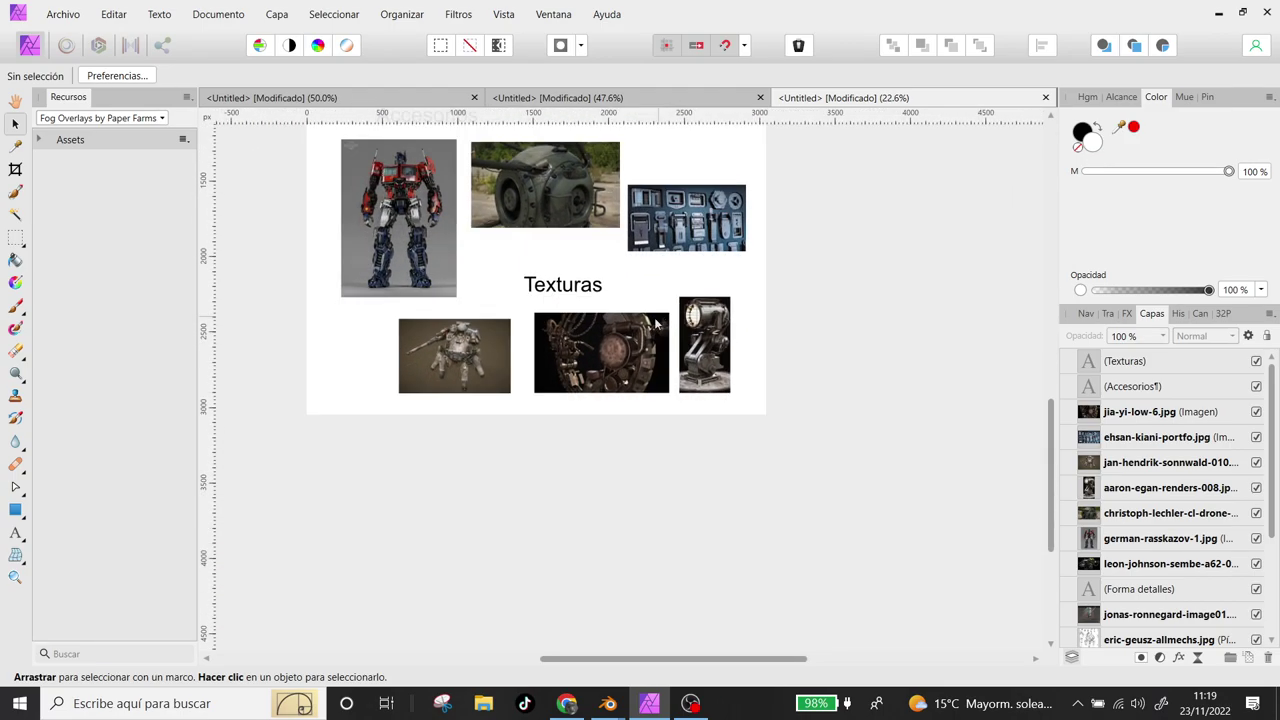
pyautogui.scroll(2, 624, 366)
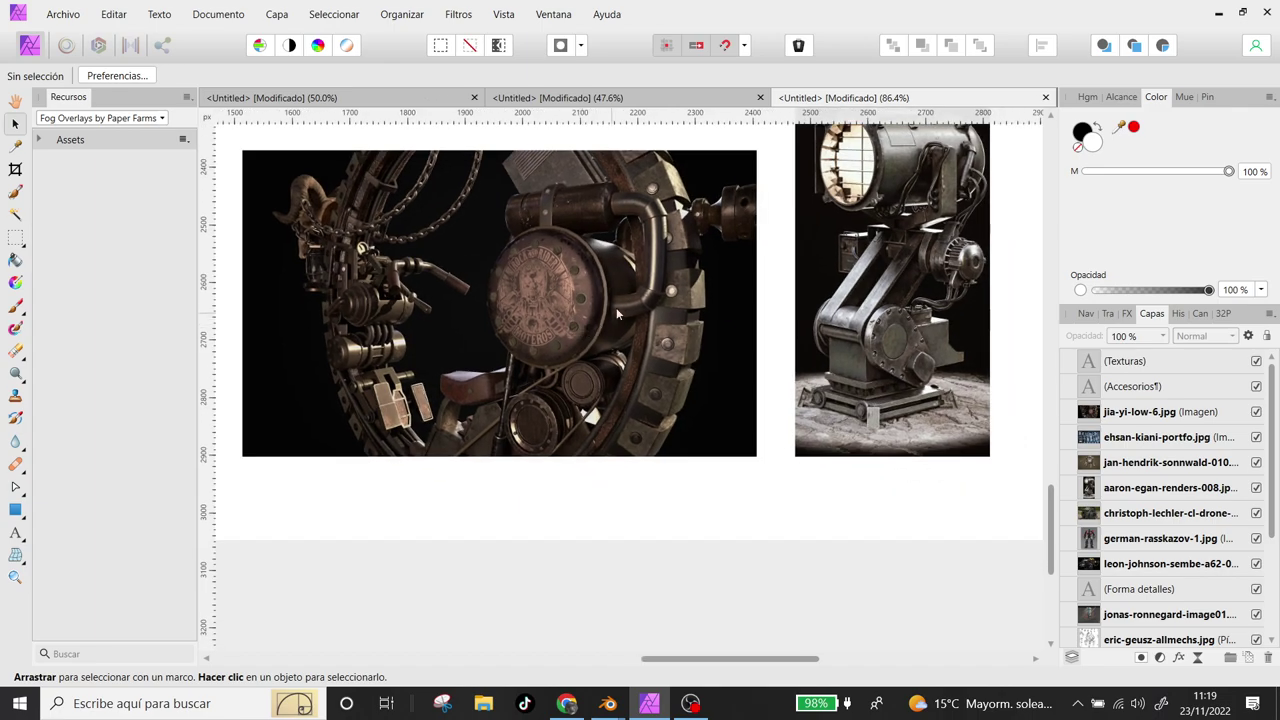
pyautogui.click(668, 327)
pyautogui.click(878, 336)
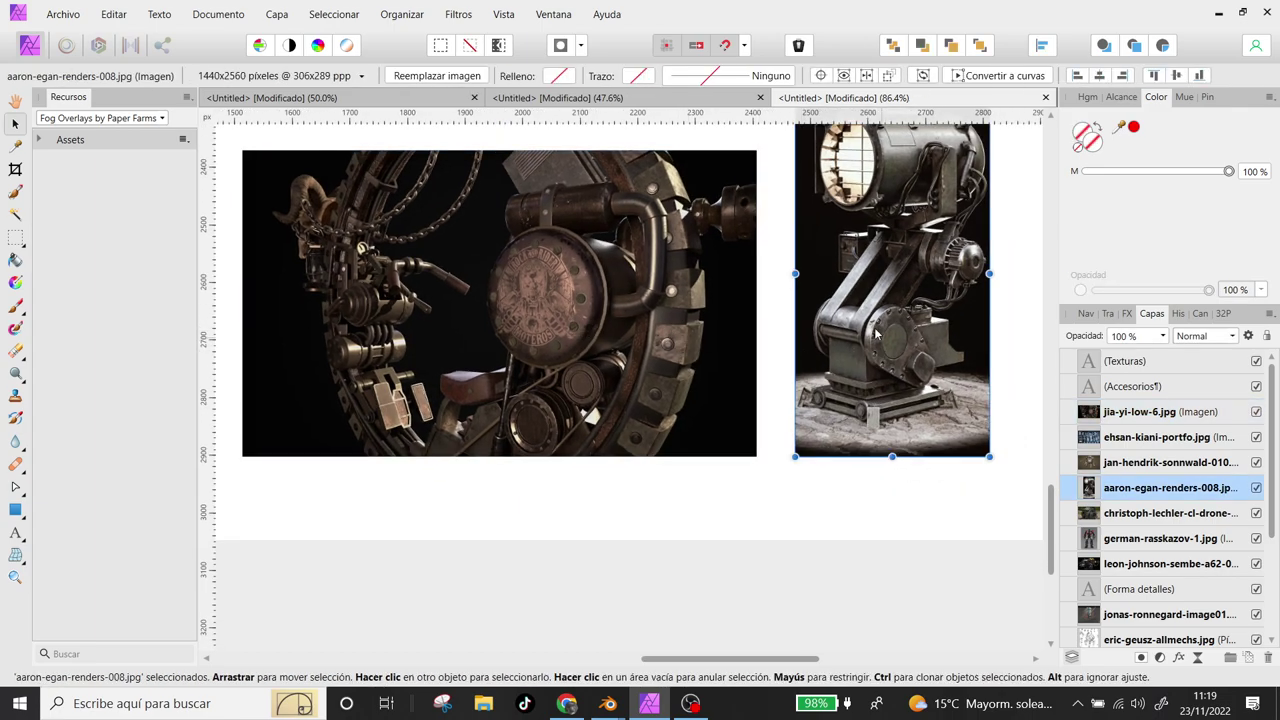
pyautogui.scroll(-2, 566, 372)
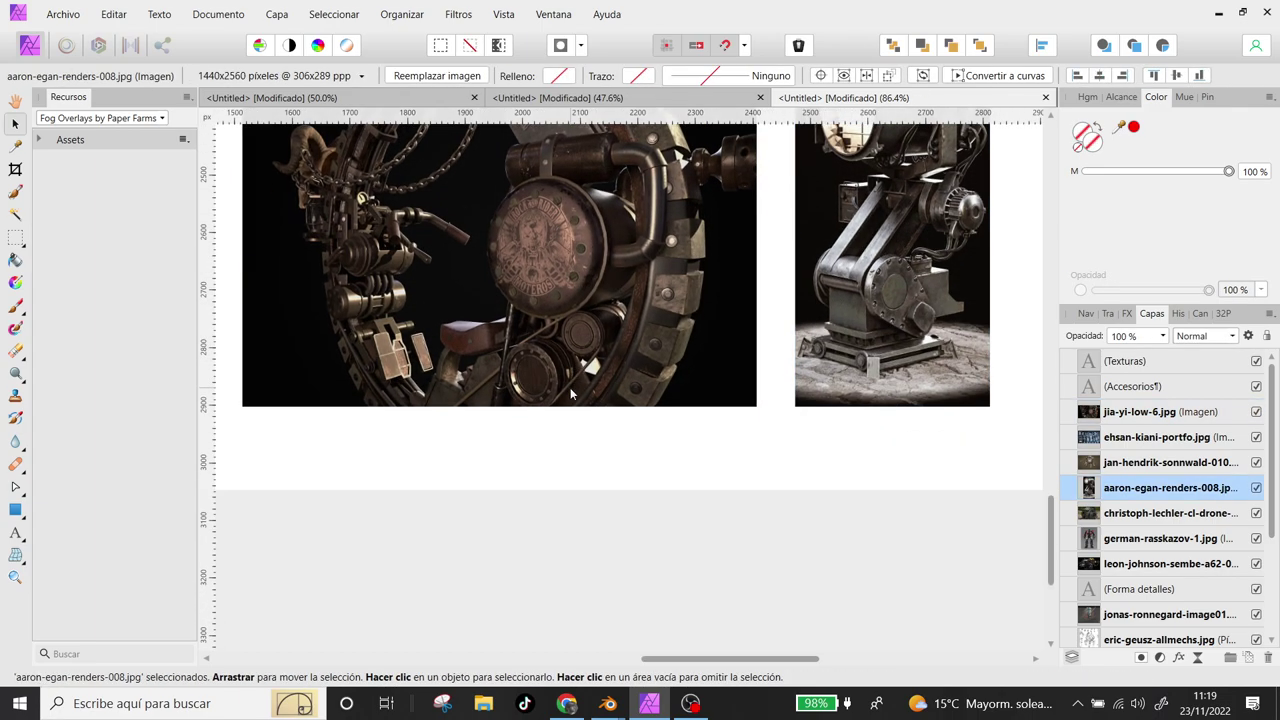
pyautogui.hscroll(-5, 565, 372)
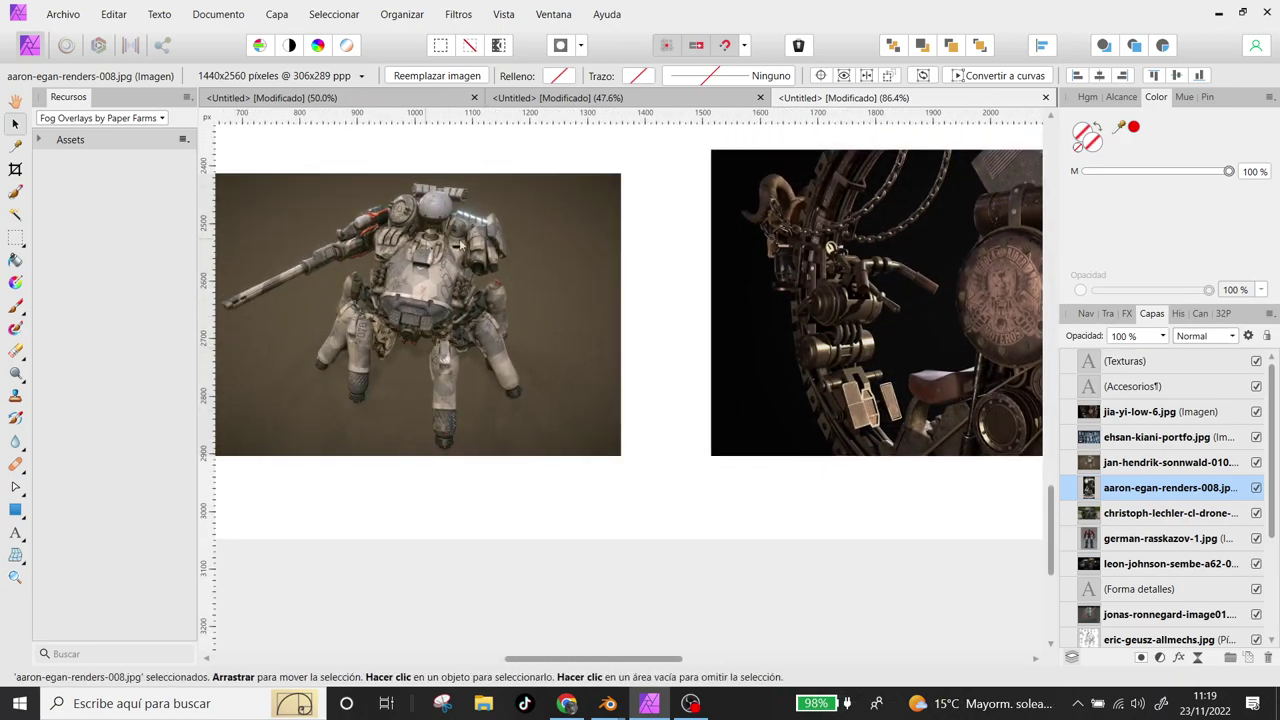
pyautogui.scroll(-3, 536, 336)
pyautogui.scroll(-2, 538, 354)
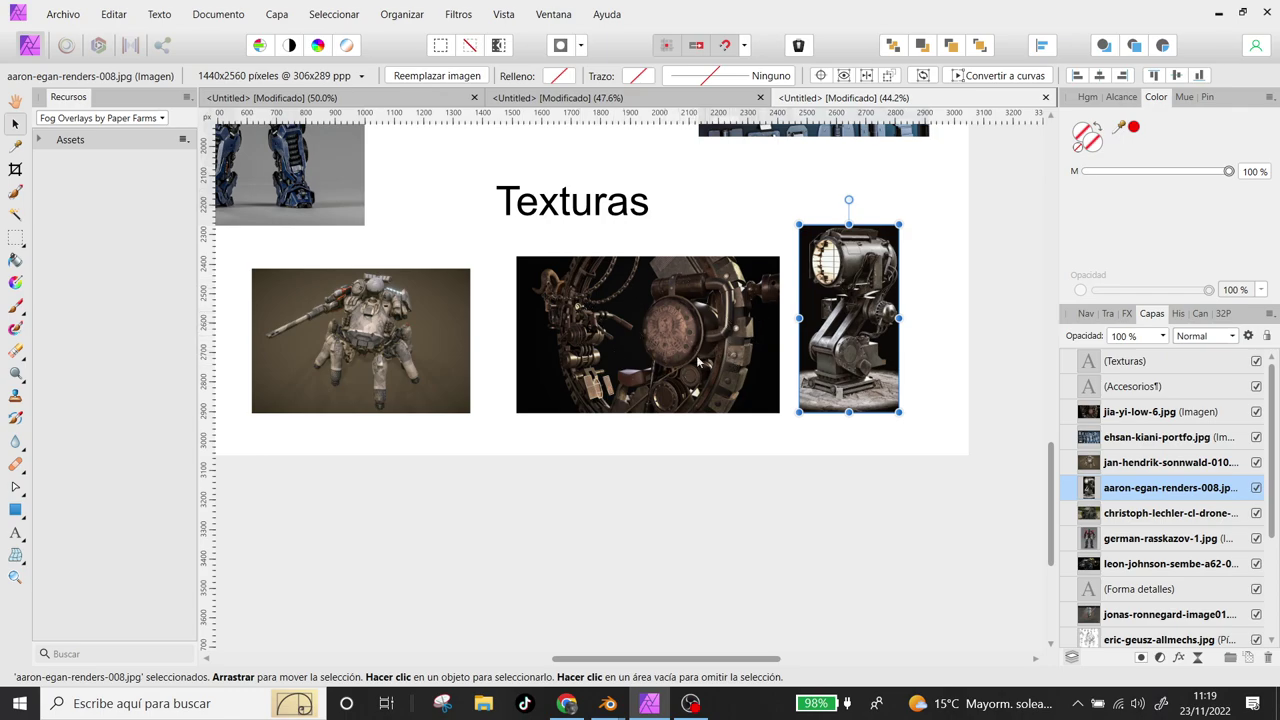
pyautogui.hotkey('ctrl', 'd')
pyautogui.hotkey('ctrl', '0')
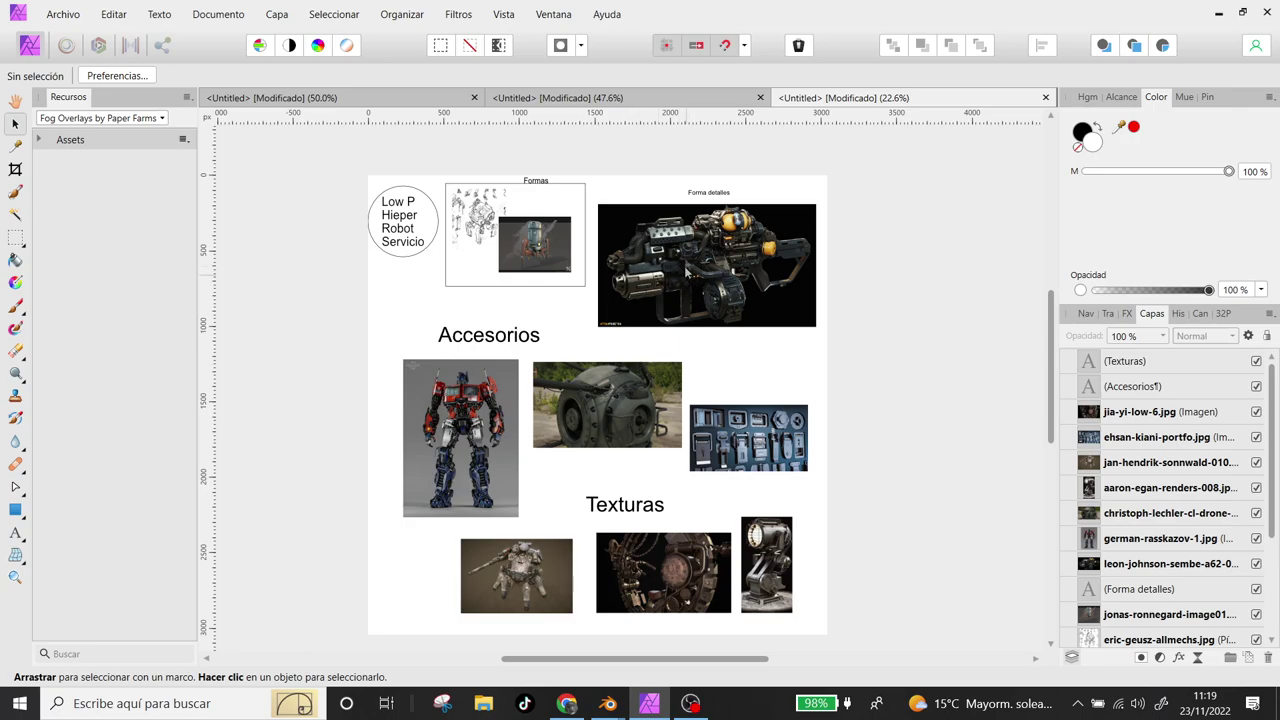
pyautogui.scroll(3, 722, 262)
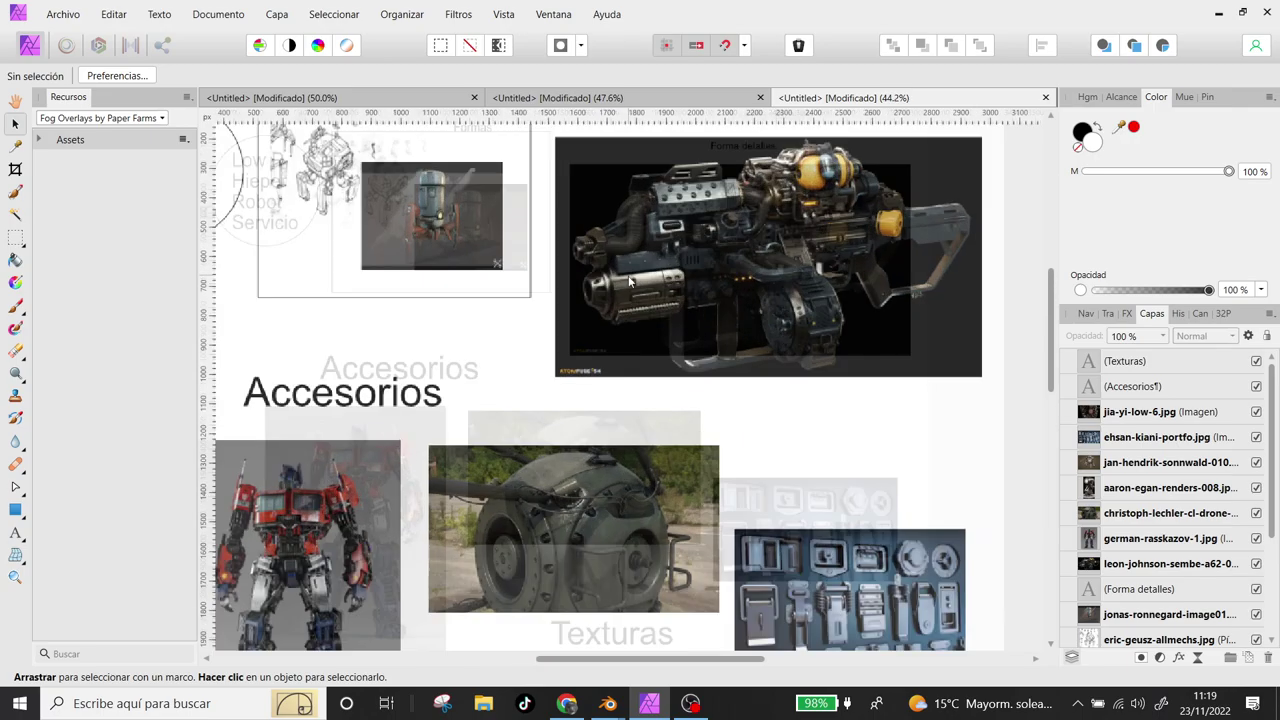
pyautogui.scroll(4, 690, 290)
pyautogui.scroll(1, 656, 320)
pyautogui.moveTo(656, 320); pyautogui.dragTo(351, 404)
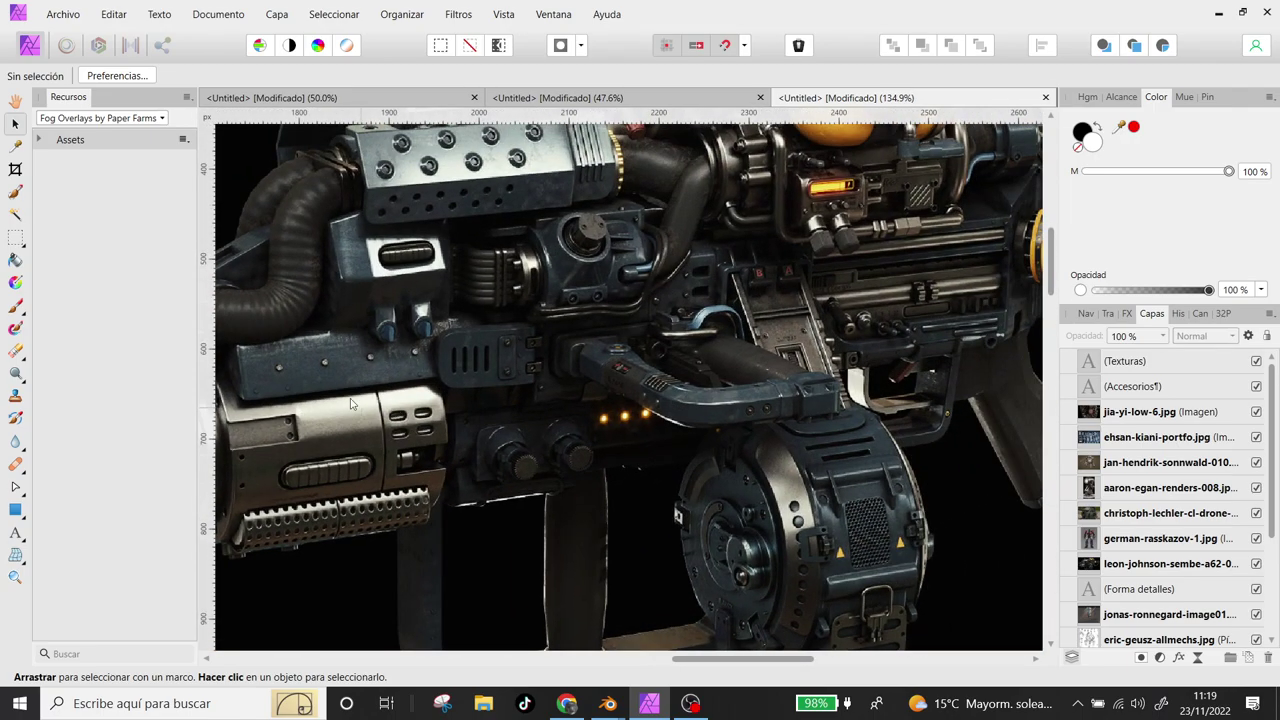
pyautogui.scroll(-6, 554, 407)
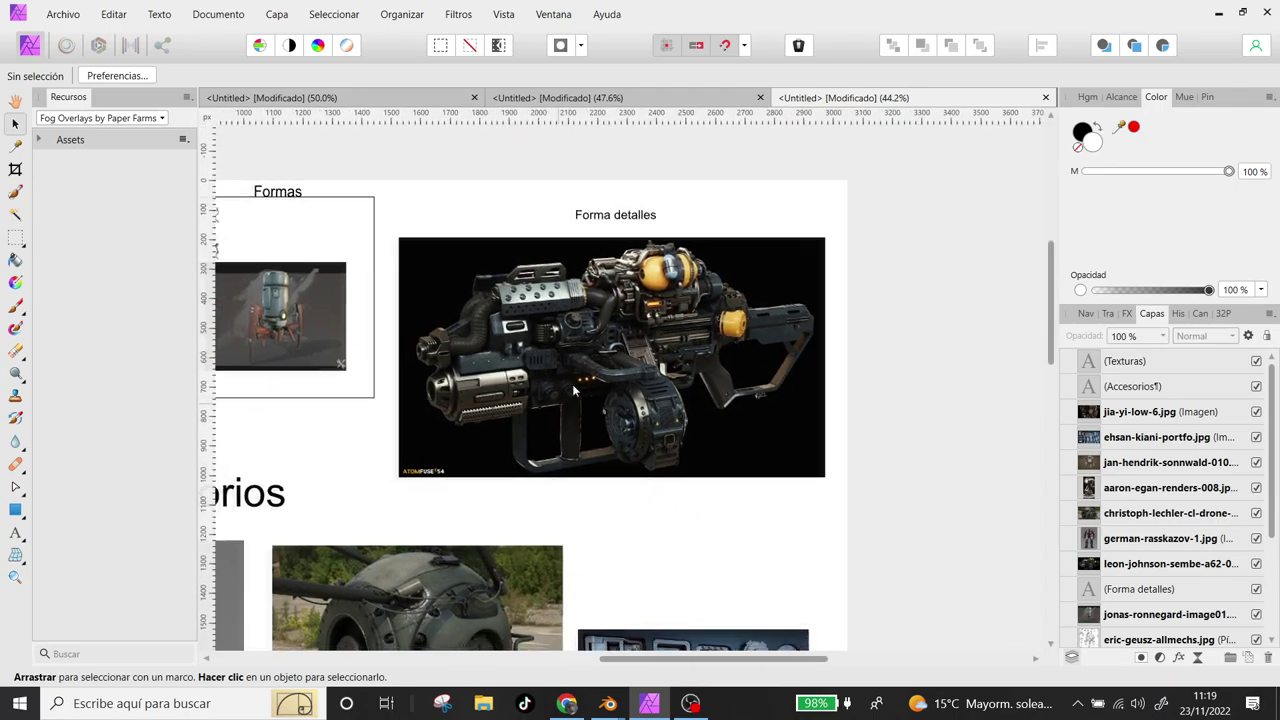
pyautogui.scroll(2, 703, 258)
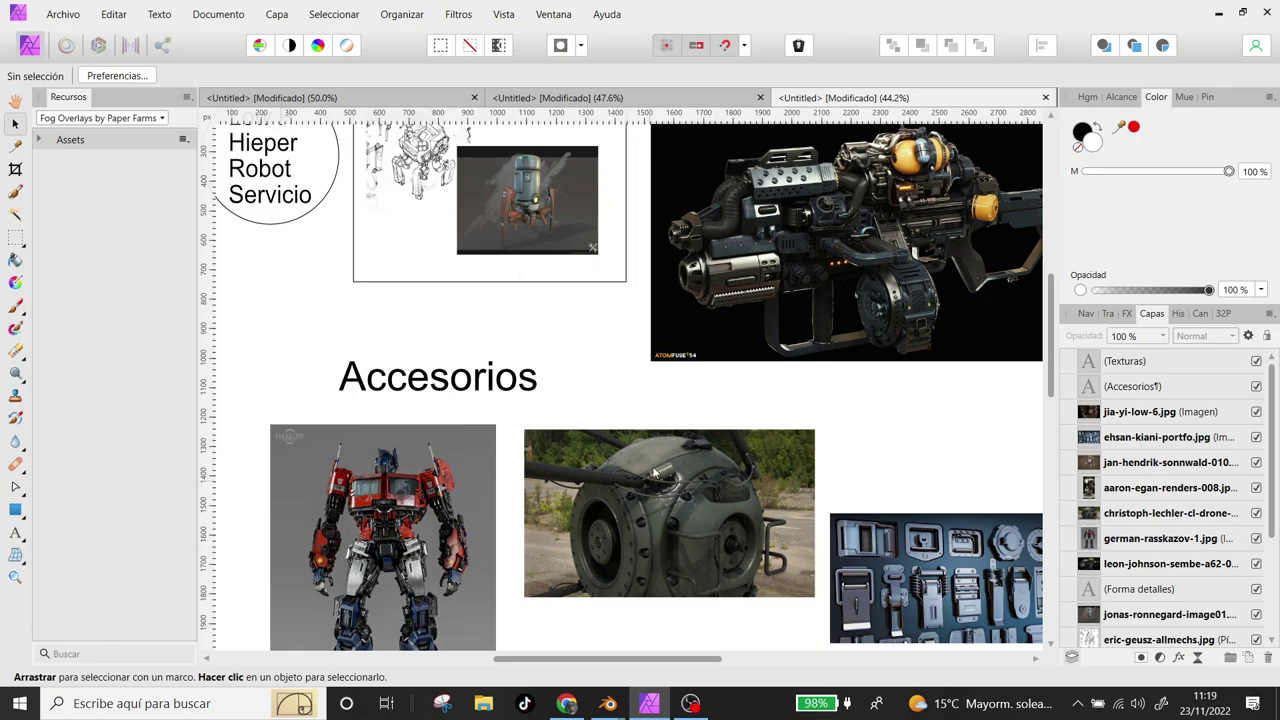
pyautogui.scroll(-3, 655, 470)
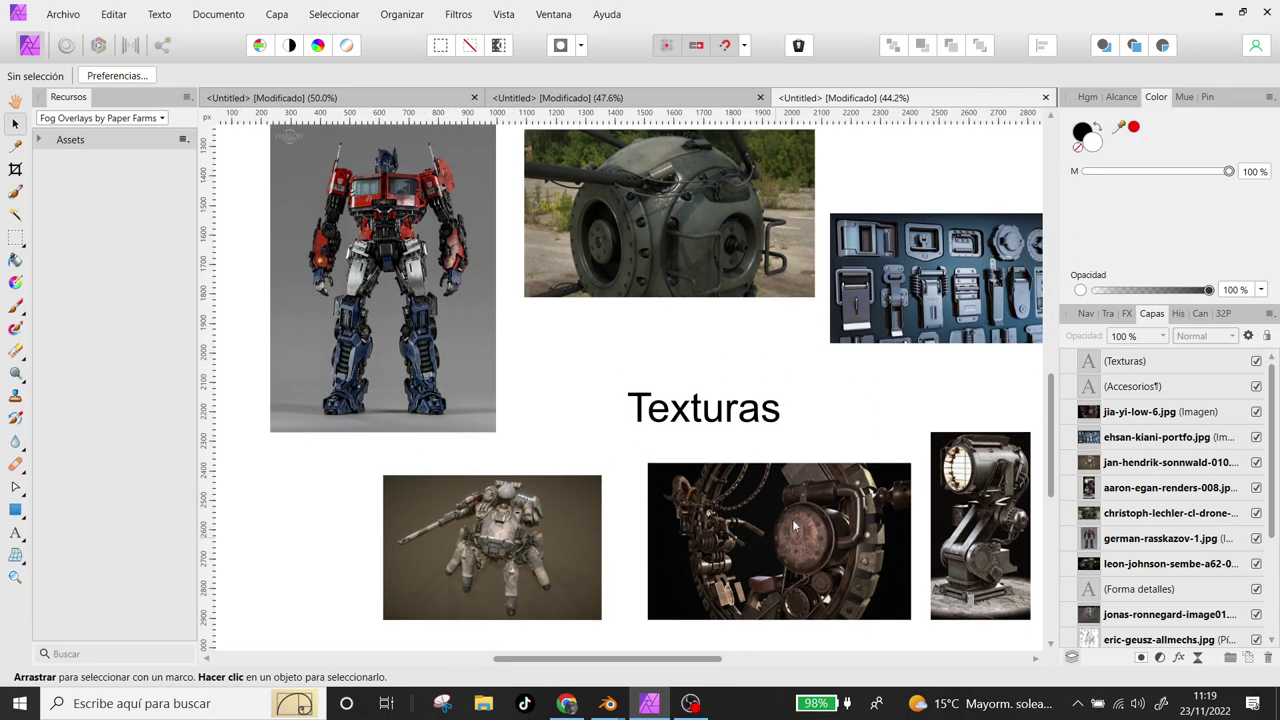
pyautogui.scroll(2, 793, 528)
pyautogui.scroll(2, 720, 425)
pyautogui.scroll(2, 791, 410)
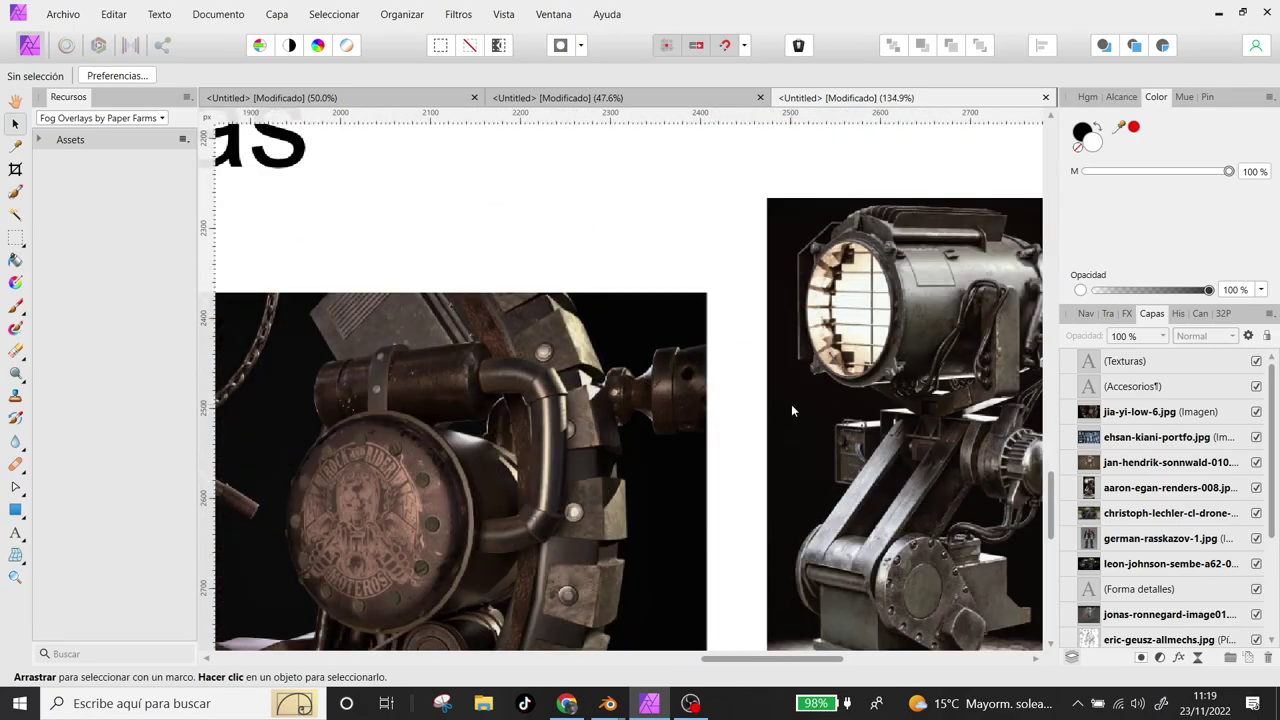
pyautogui.scroll(3, 791, 409)
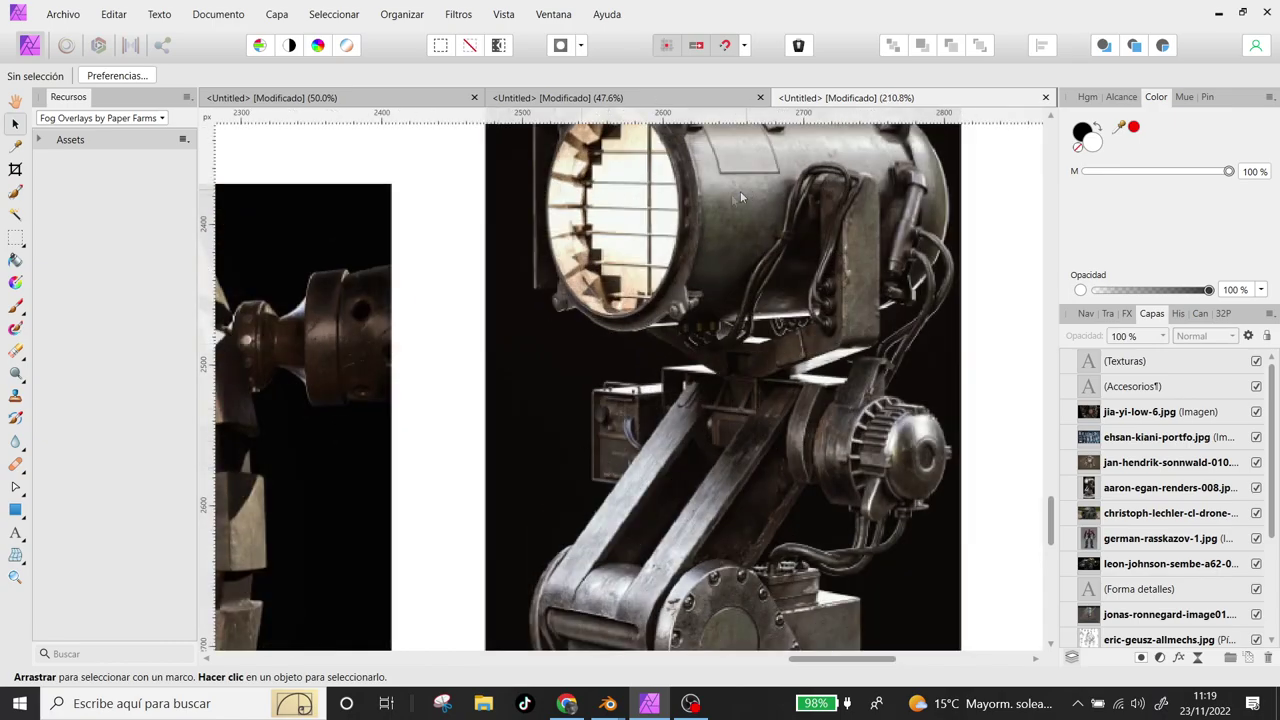
pyautogui.scroll(-2, 844, 336)
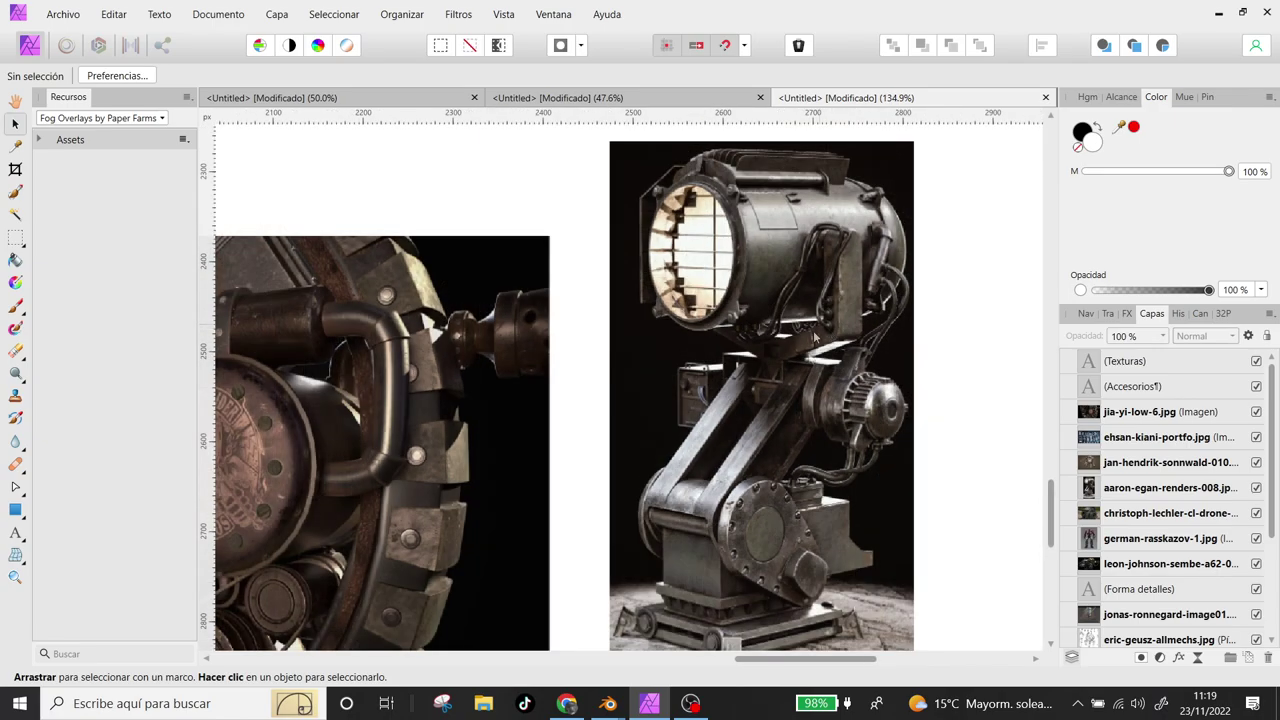
pyautogui.scroll(-3, 726, 276)
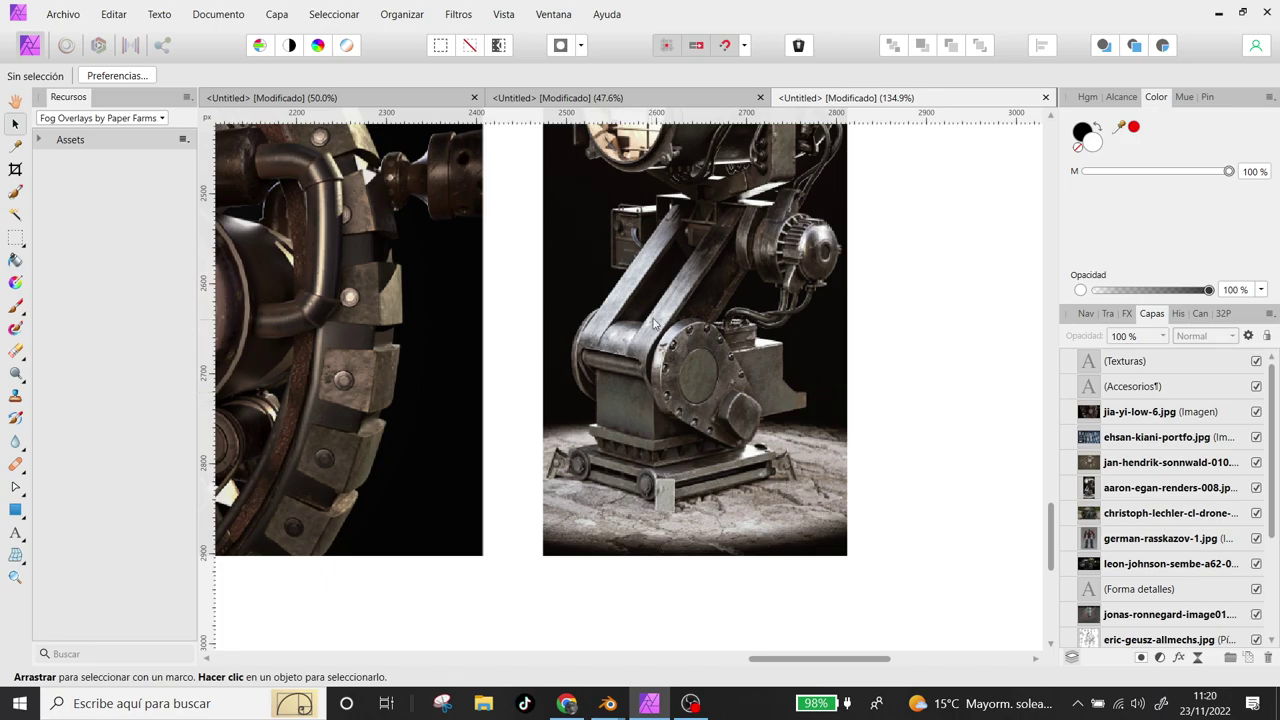
pyautogui.scroll(-1, 604, 428)
pyautogui.scroll(-2, 615, 425)
pyautogui.hscroll(-3, 615, 425)
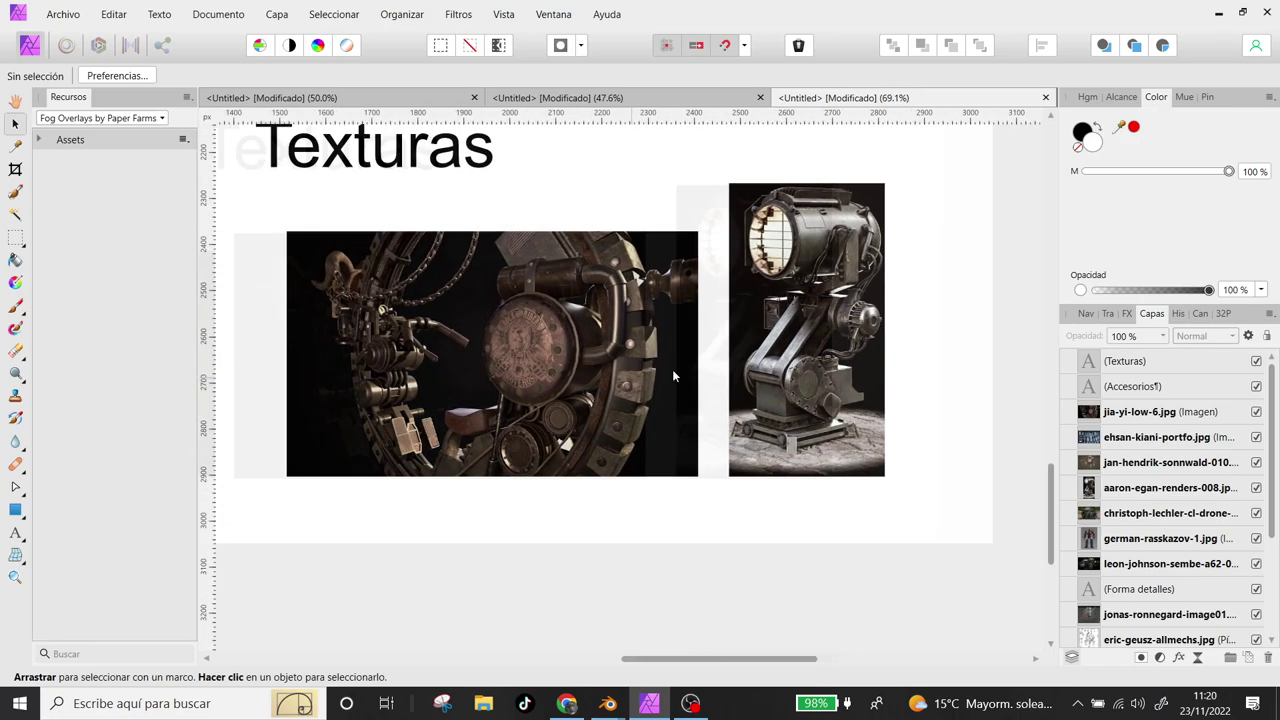
pyautogui.hscroll(-3, 672, 369)
pyautogui.hscroll(-3, 391, 390)
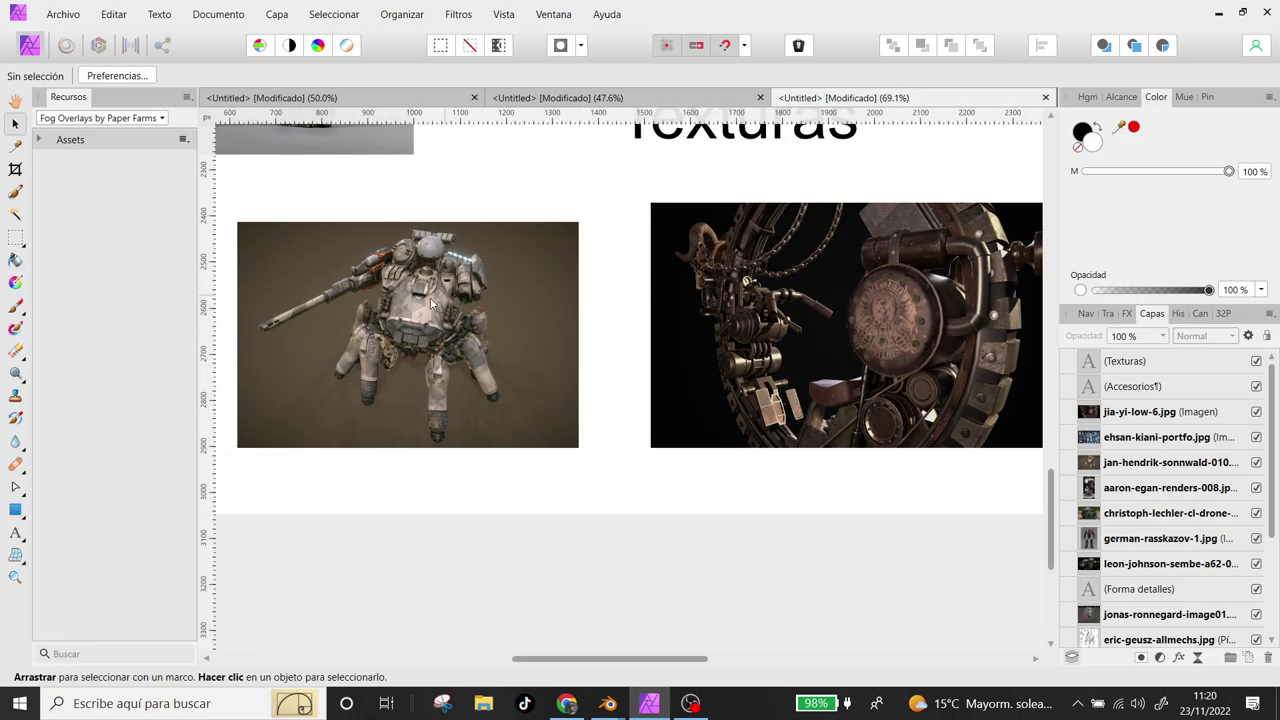
pyautogui.scroll(2, 430, 364)
pyautogui.scroll(2, 430, 364)
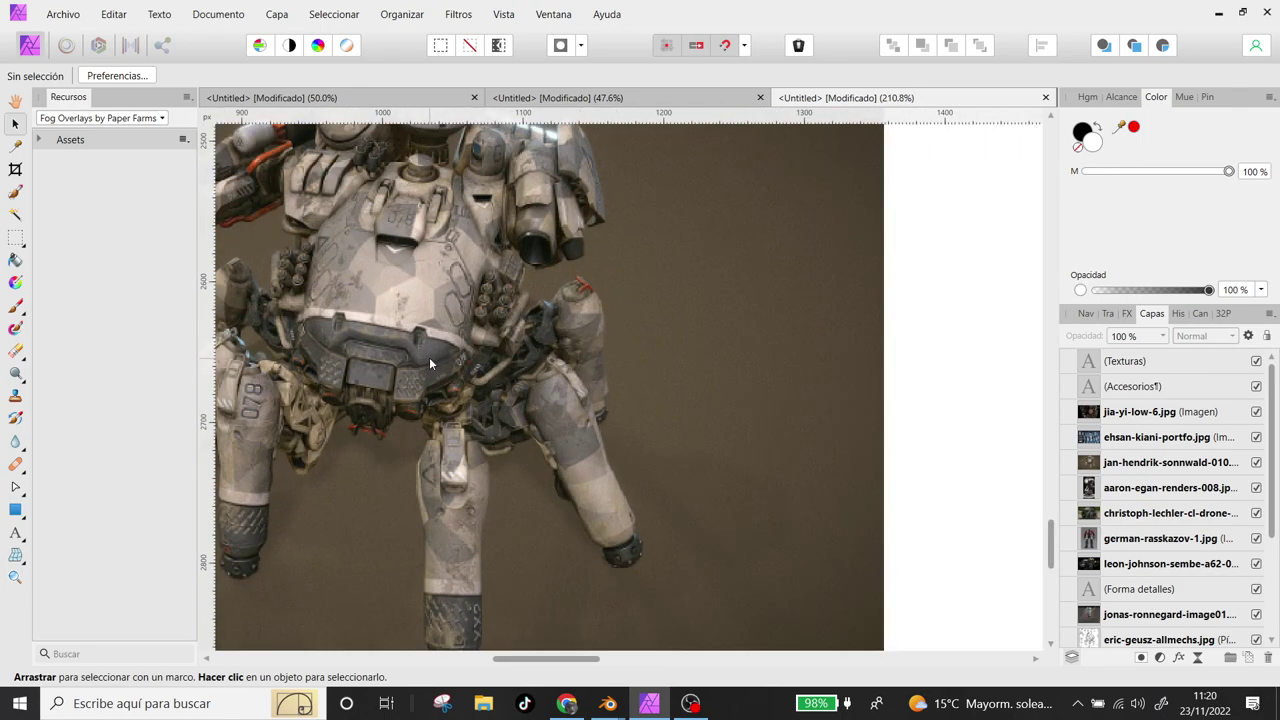
pyautogui.scroll(2, 413, 372)
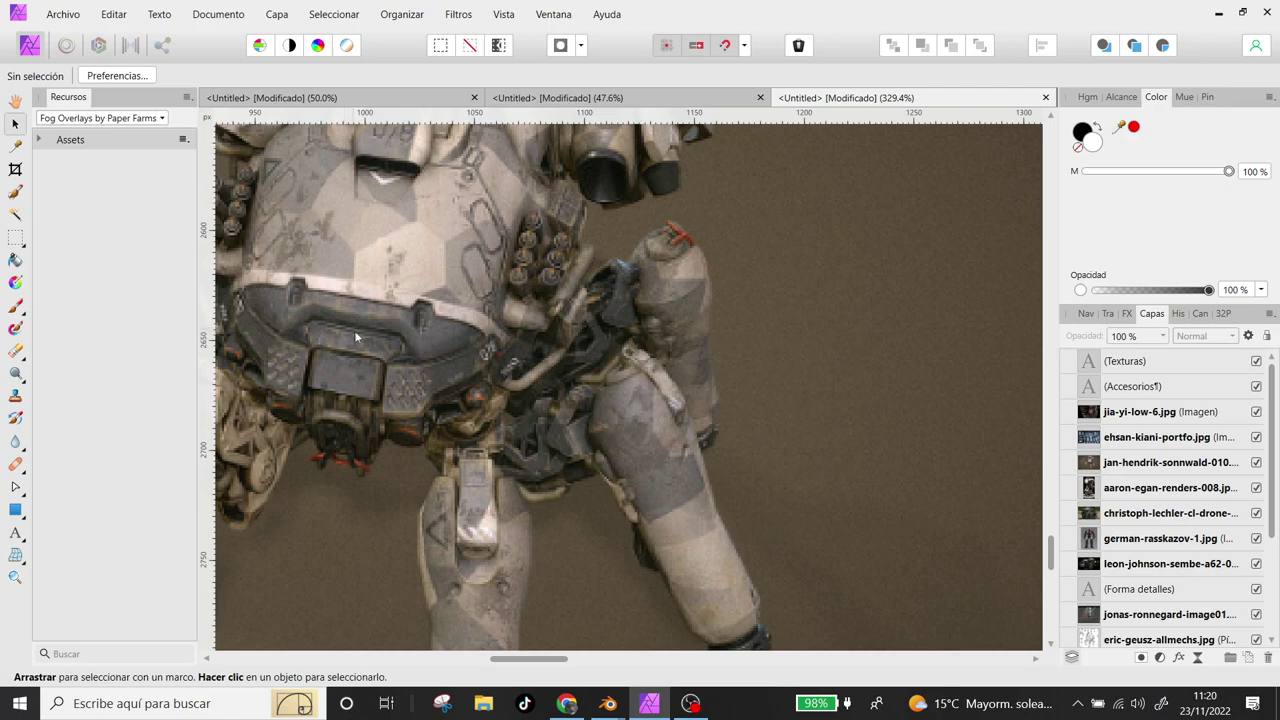
pyautogui.scroll(-4, 592, 400)
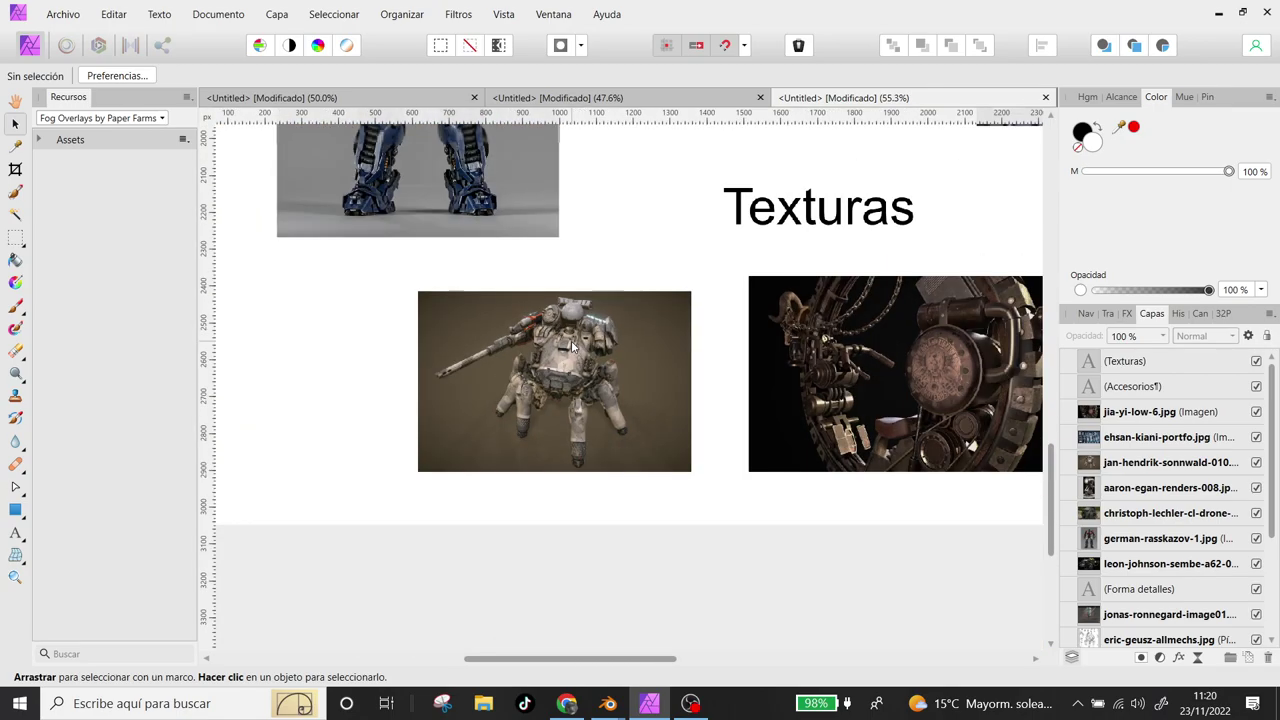
pyautogui.scroll(-3, 620, 398)
pyautogui.scroll(-3, 636, 395)
pyautogui.scroll(-2, 636, 393)
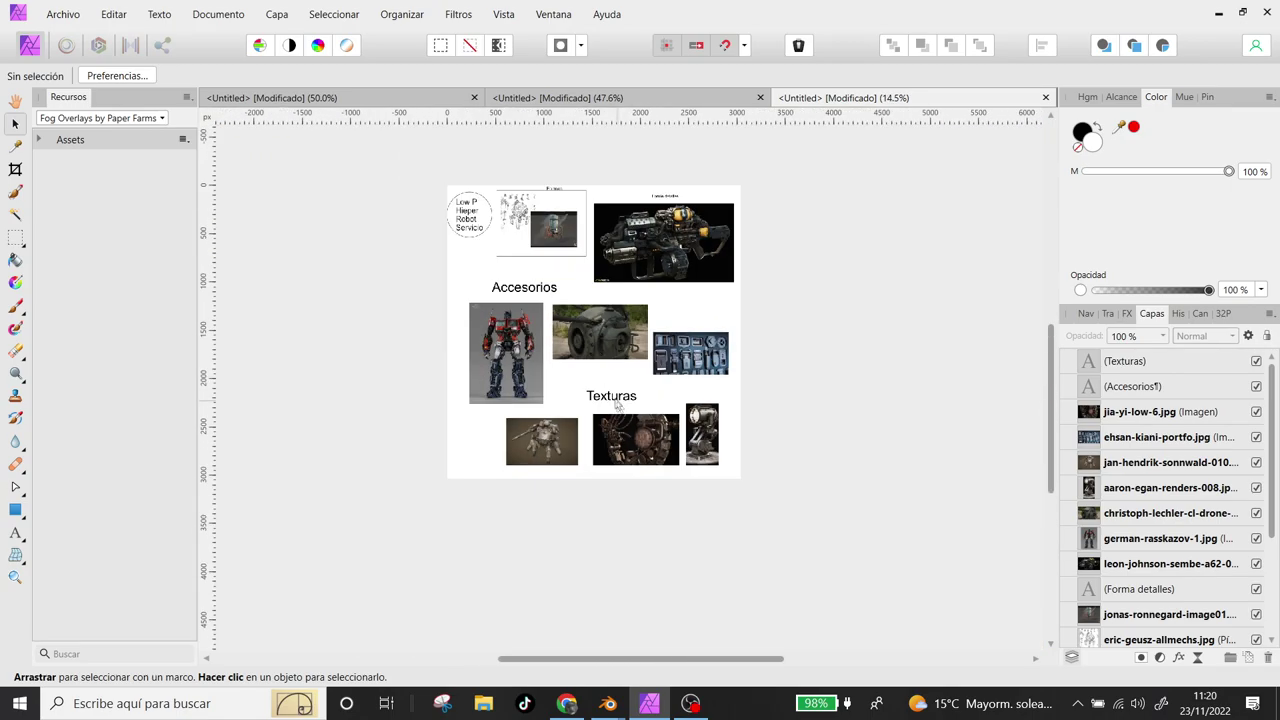
pyautogui.scroll(4, 606, 370)
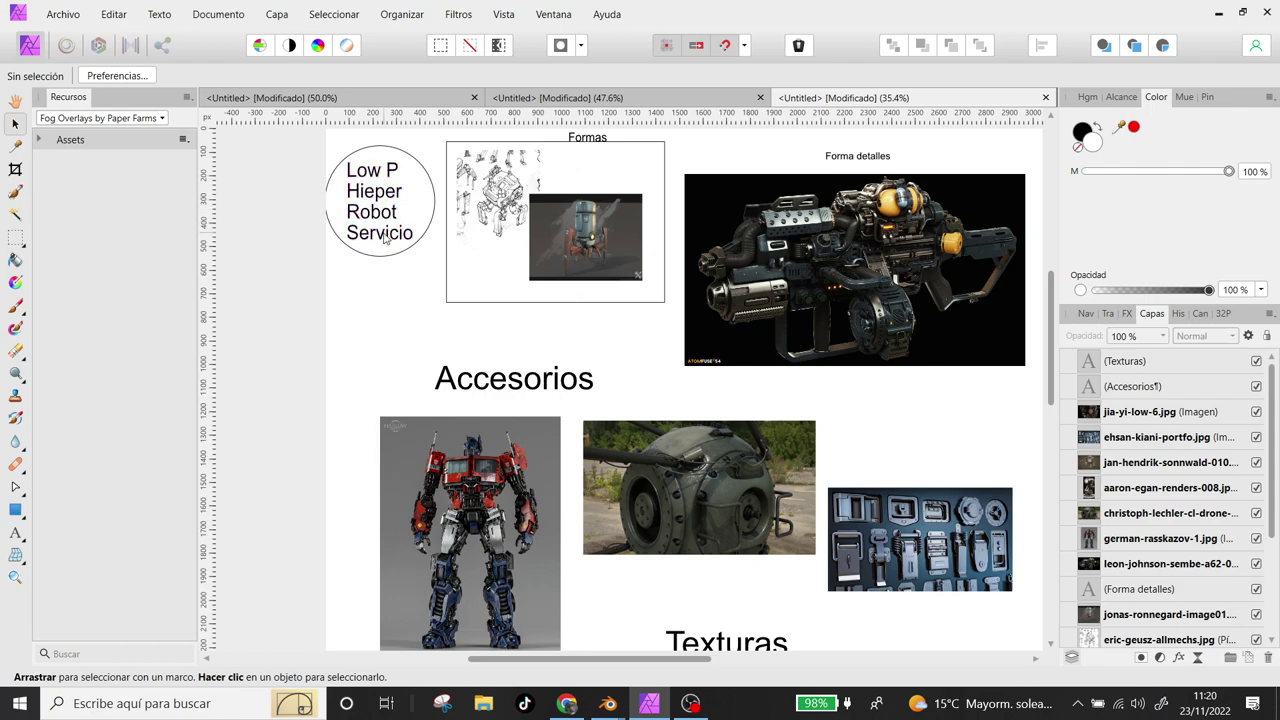
pyautogui.scroll(5, 594, 248)
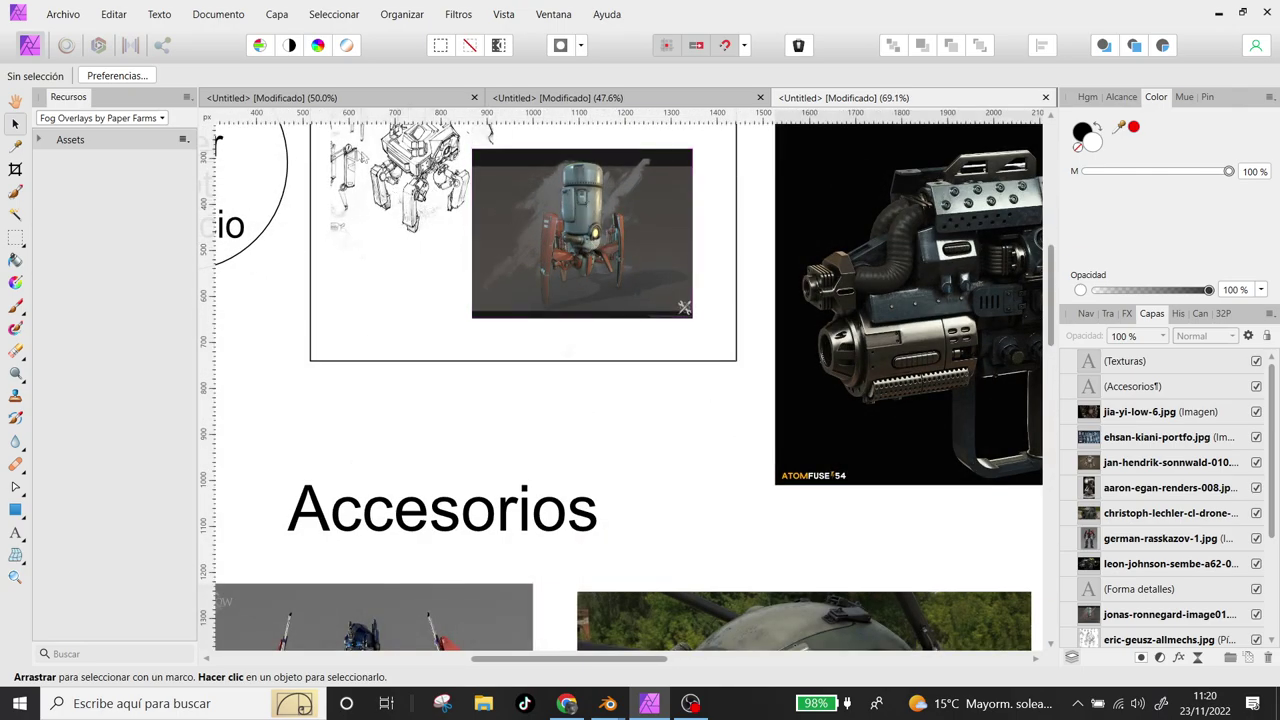
pyautogui.scroll(-4, 735, 362)
pyautogui.scroll(2, 740, 358)
pyautogui.scroll(1, 745, 355)
pyautogui.scroll(-1, 750, 350)
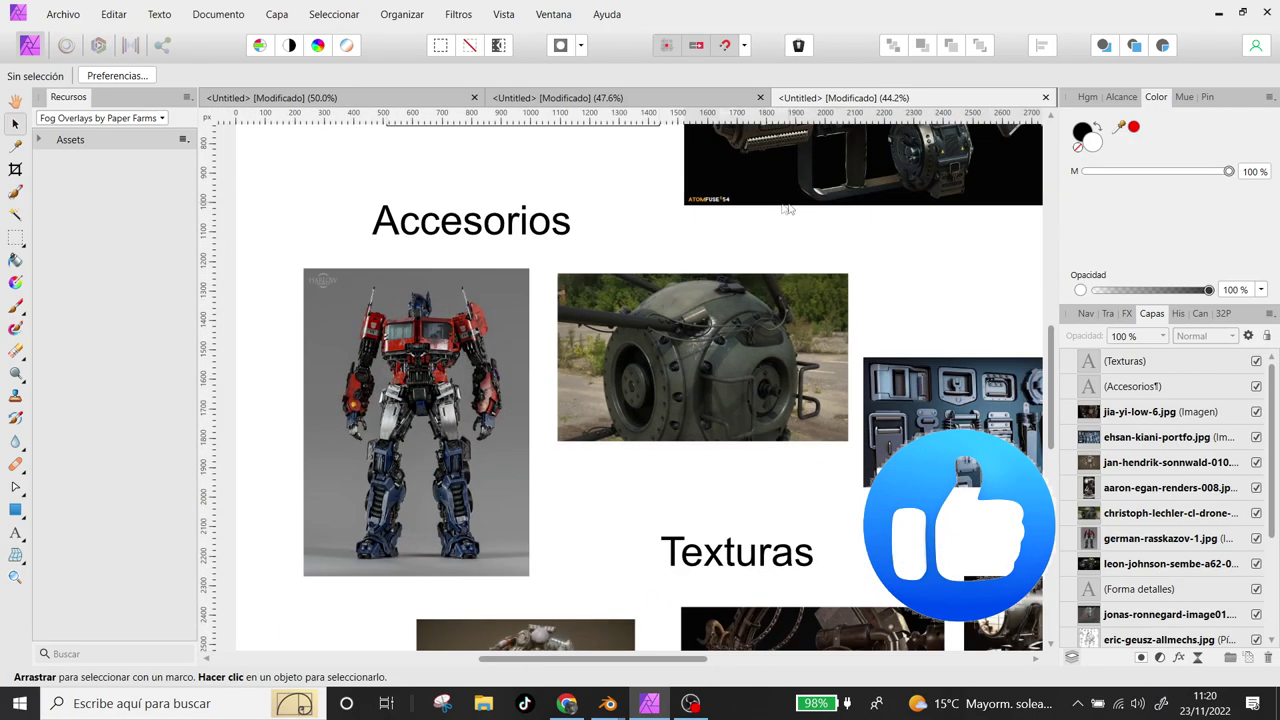
pyautogui.scroll(1, 462, 396)
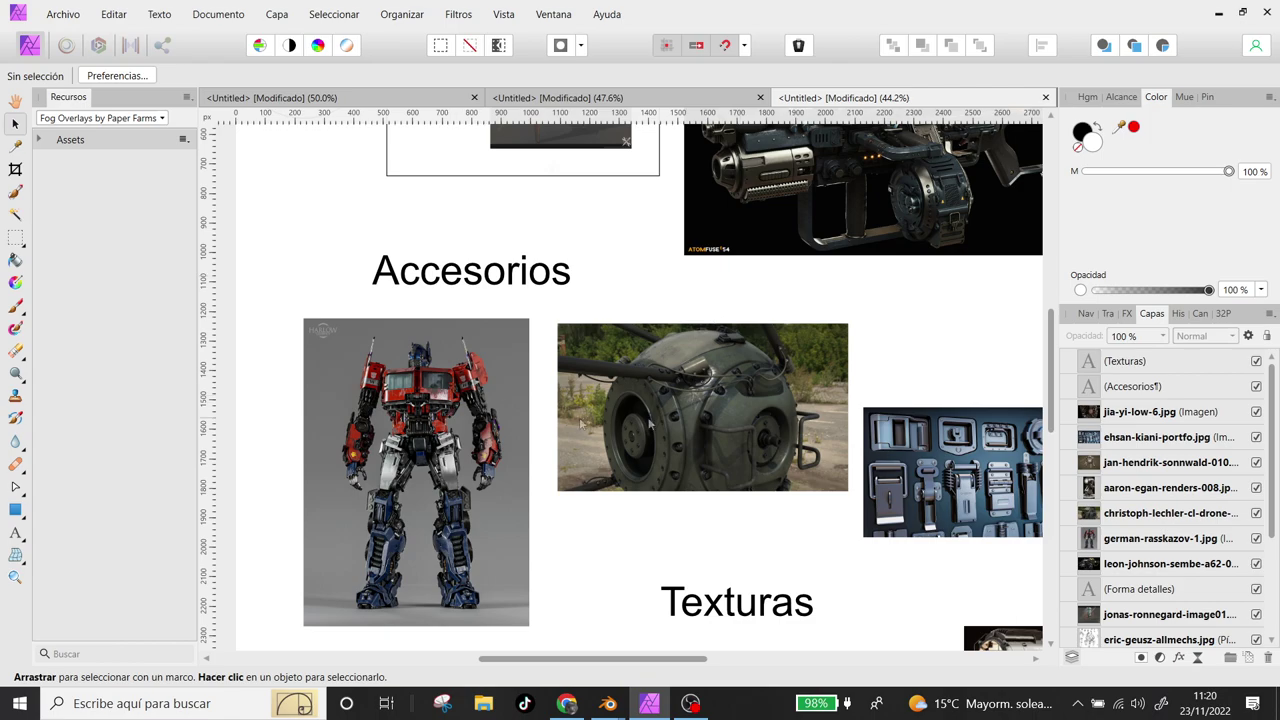
pyautogui.scroll(-2, 420, 390)
pyautogui.hscroll(2, 420, 390)
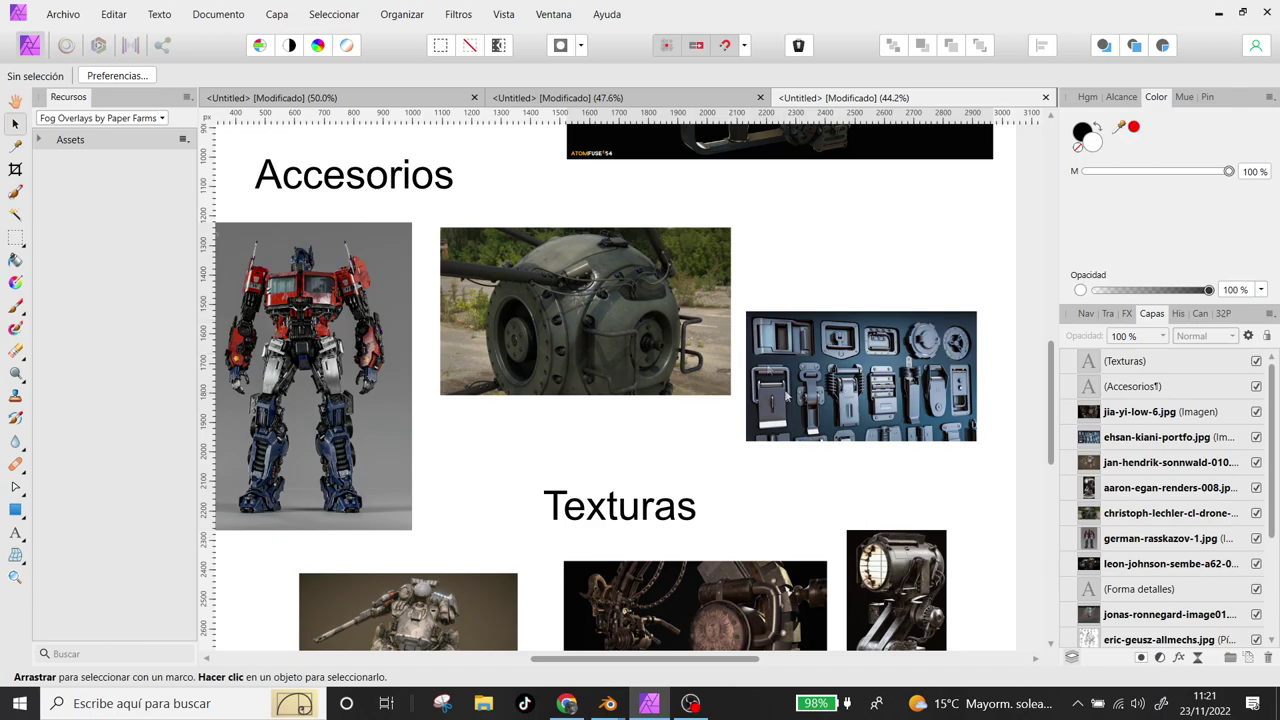
pyautogui.scroll(-3, 620, 485)
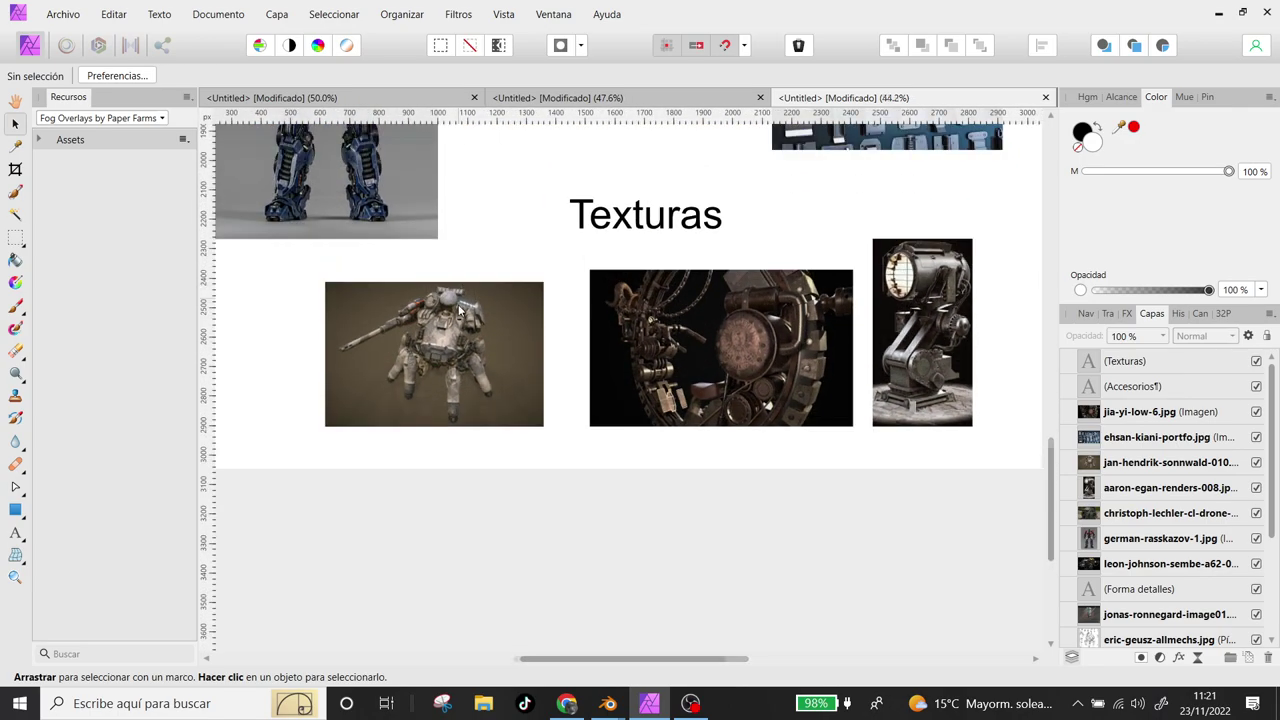
pyautogui.keyDown('ctrl'); pyautogui.scroll(3, 460, 312); pyautogui.keyUp('ctrl')
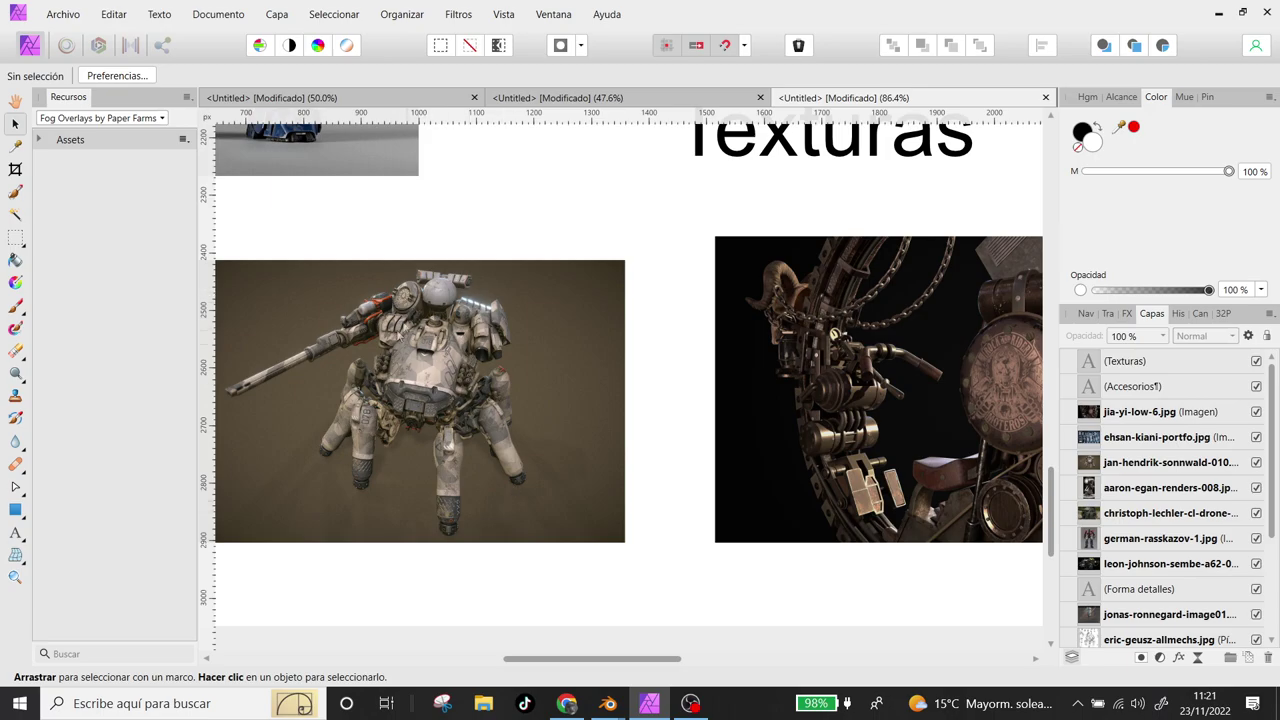
pyautogui.moveTo(875, 370); pyautogui.dragTo(516, 337)
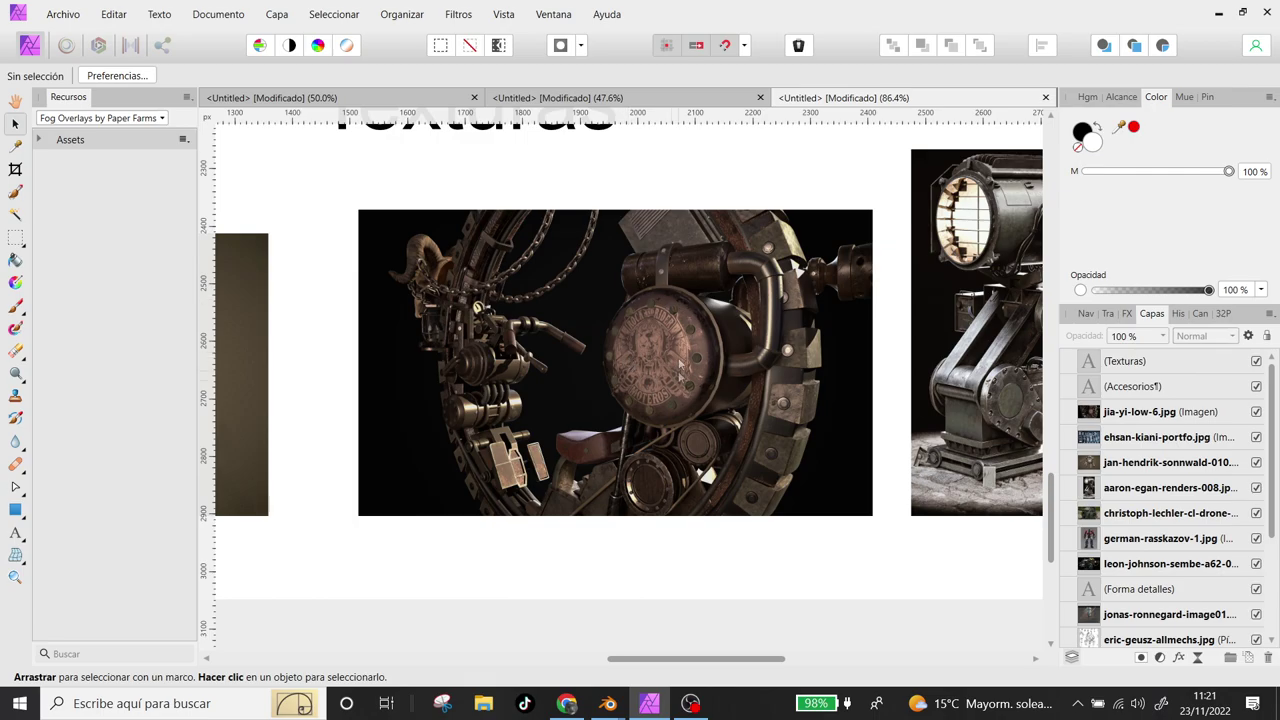
pyautogui.moveTo(678, 371); pyautogui.dragTo(556, 428)
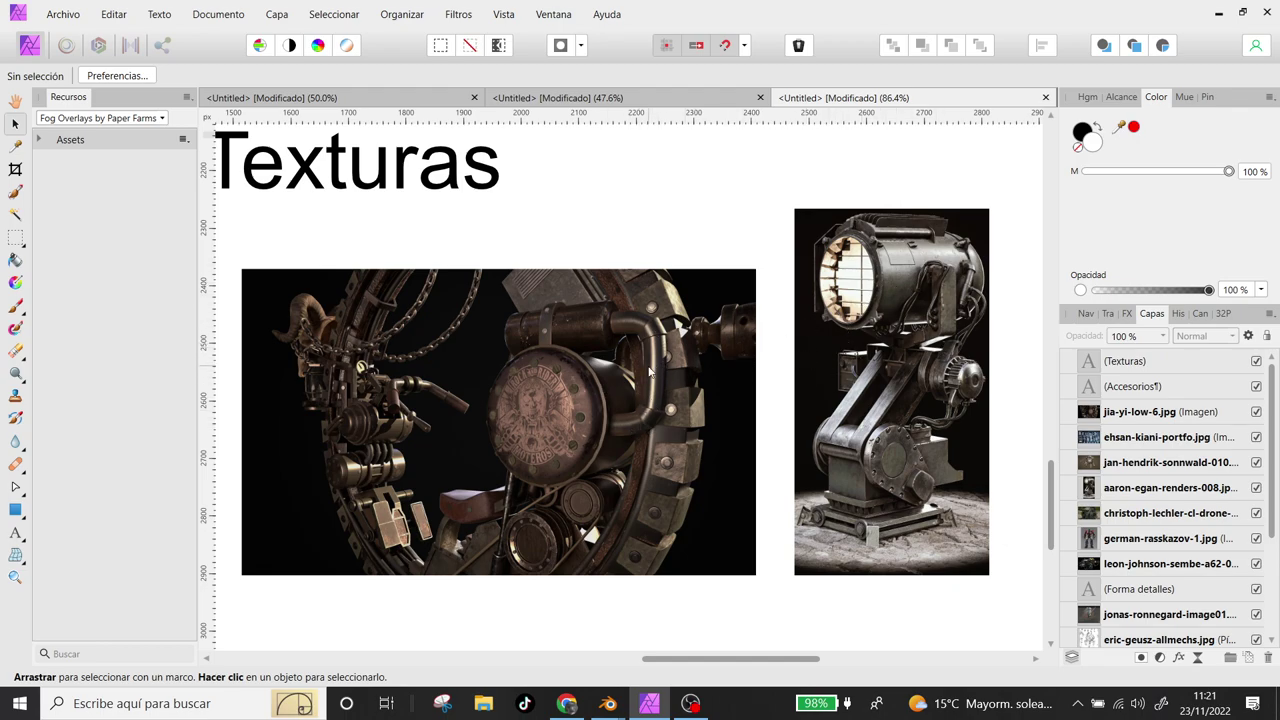
pyautogui.scroll(4, 898, 350)
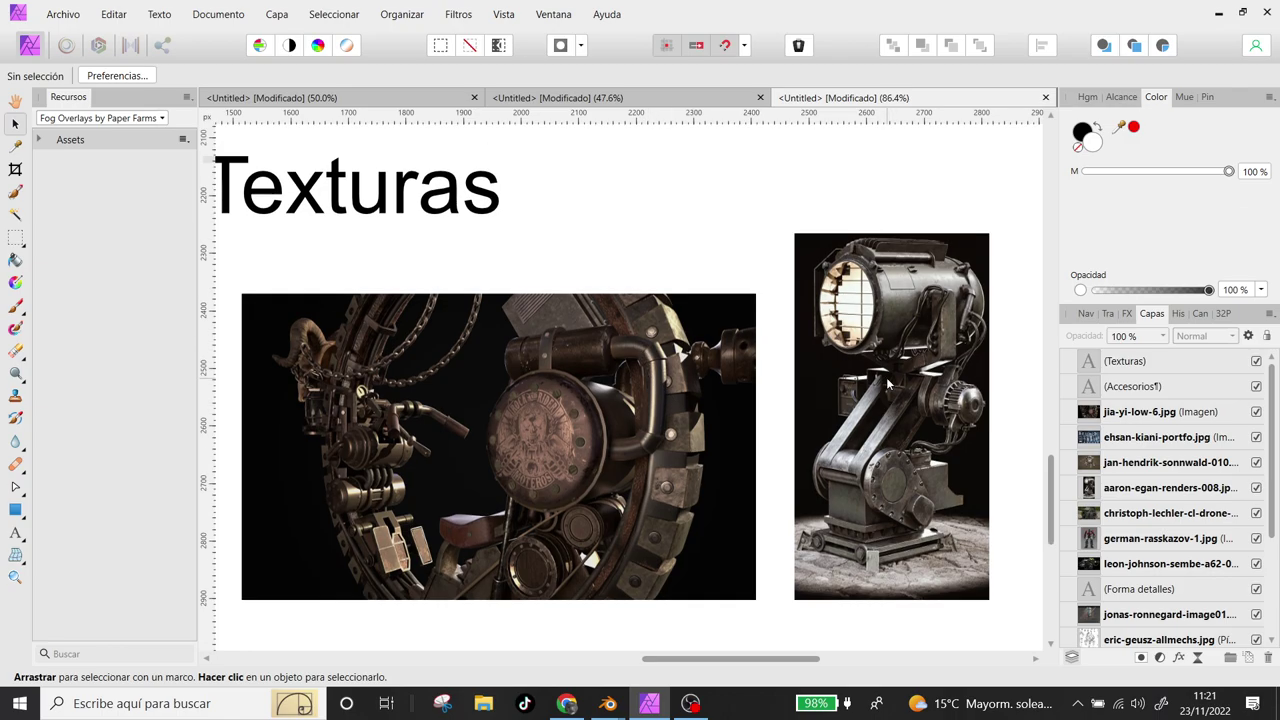
pyautogui.scroll(-2, 591, 302)
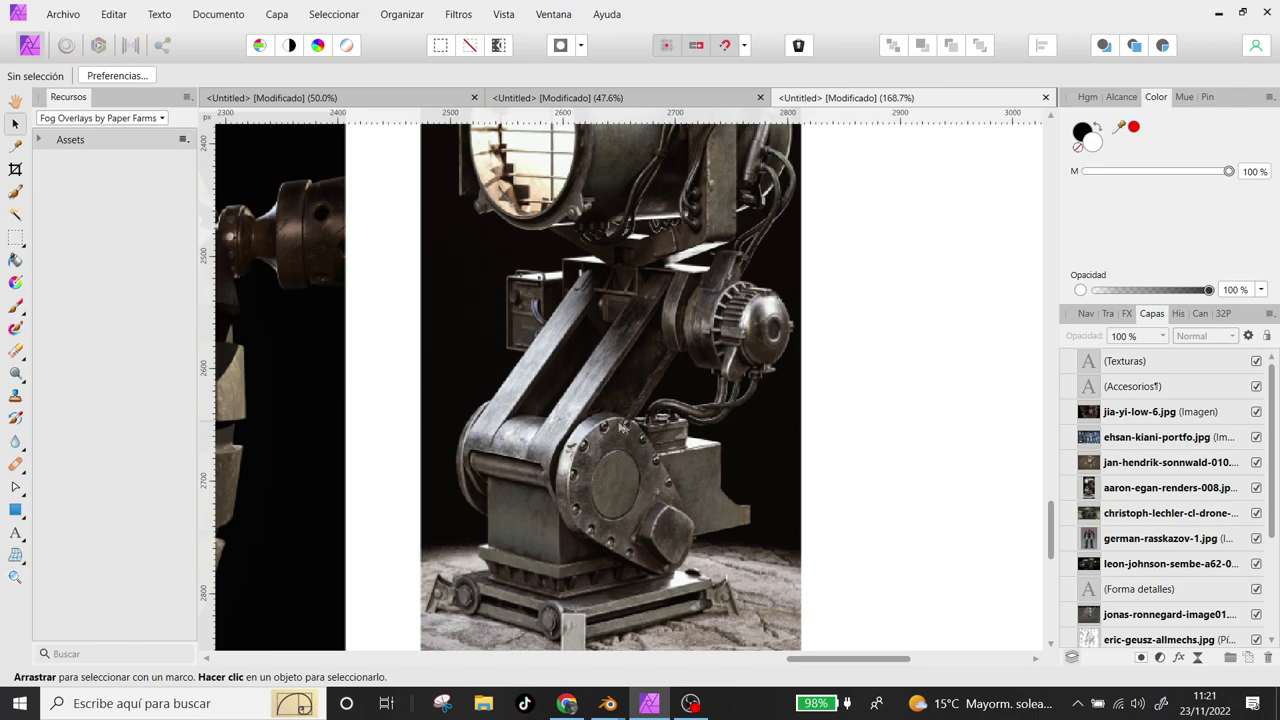
pyautogui.scroll(-3, 561, 405)
pyautogui.scroll(-3, 651, 404)
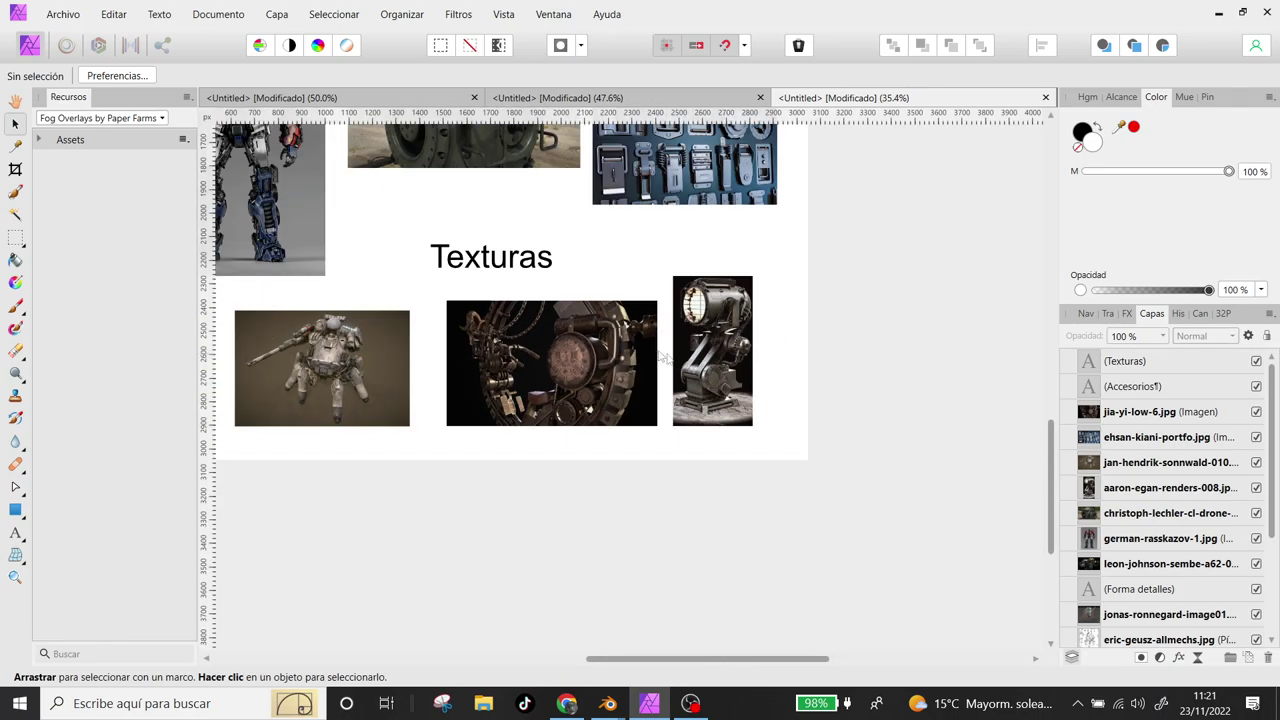
pyautogui.scroll(-2, 651, 404)
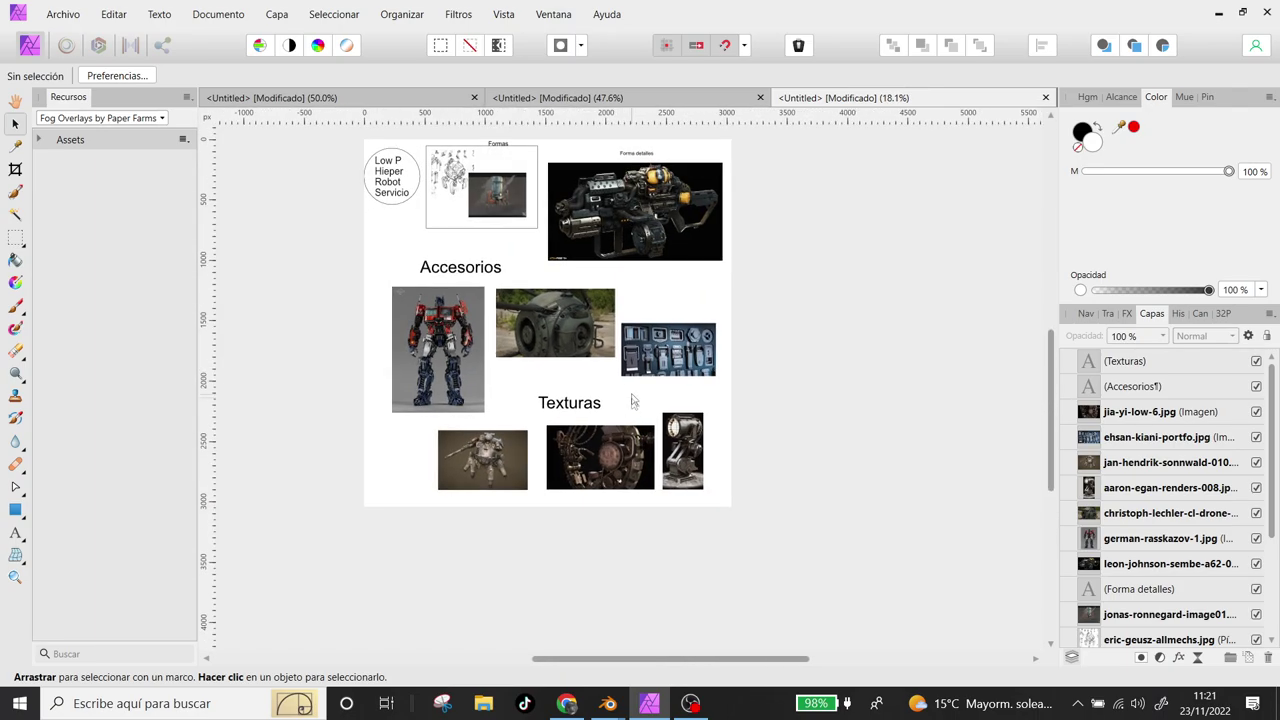